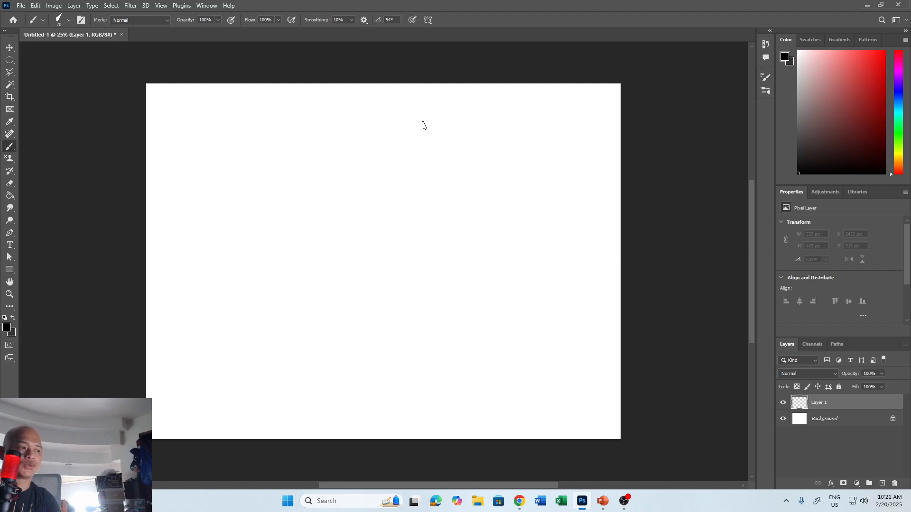
Sketch a loose figure in thin black brush lines, outlining the head, back and torso near the upper middle of the canvas.
mouse_move(429, 143)
mouse_down()
mouse_move(436, 140)
mouse_move(434, 151)
mouse_up()
key(ctrl+z)
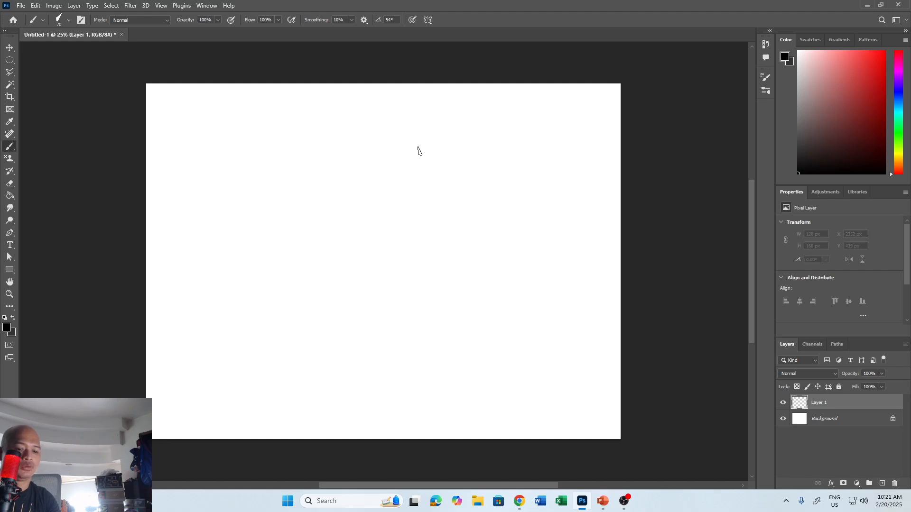
mouse_move(408, 130)
mouse_down()
mouse_move(445, 149)
mouse_move(434, 157)
mouse_move(439, 171)
mouse_move(433, 145)
mouse_move(423, 175)
mouse_move(424, 142)
mouse_move(427, 171)
mouse_move(437, 168)
mouse_move(435, 144)
mouse_move(435, 166)
mouse_move(410, 183)
mouse_move(438, 170)
mouse_move(456, 194)
mouse_move(392, 226)
mouse_up()
key(ctrl+z)
key(ctrl+z)
key(ctrl+z)
mouse_move(413, 174)
mouse_down()
mouse_move(396, 236)
mouse_move(457, 255)
mouse_up()
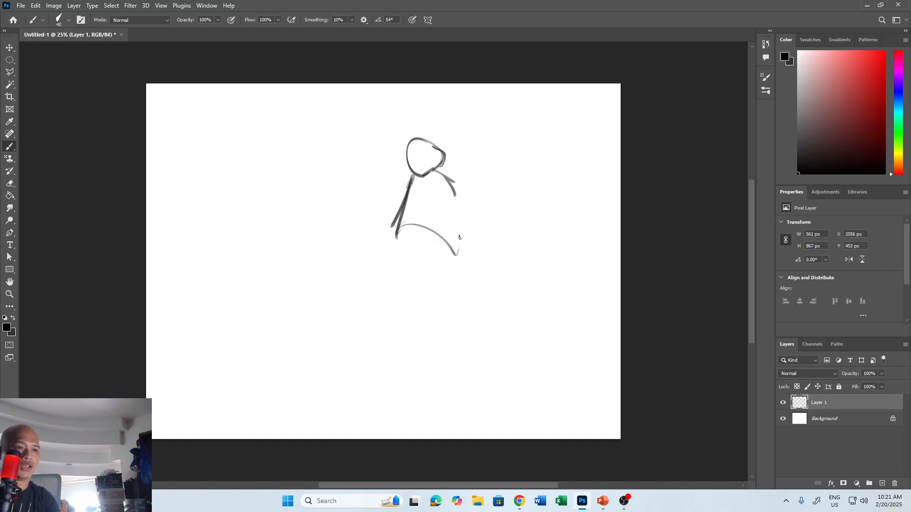
Extend the line sketch with the waist, hips and long curved leg lines sweeping down from the torso.
drag(459, 214, 461, 226)
mouse_move(414, 193)
mouse_down()
mouse_move(332, 309)
mouse_move(457, 247)
mouse_move(429, 252)
mouse_move(342, 323)
mouse_up()
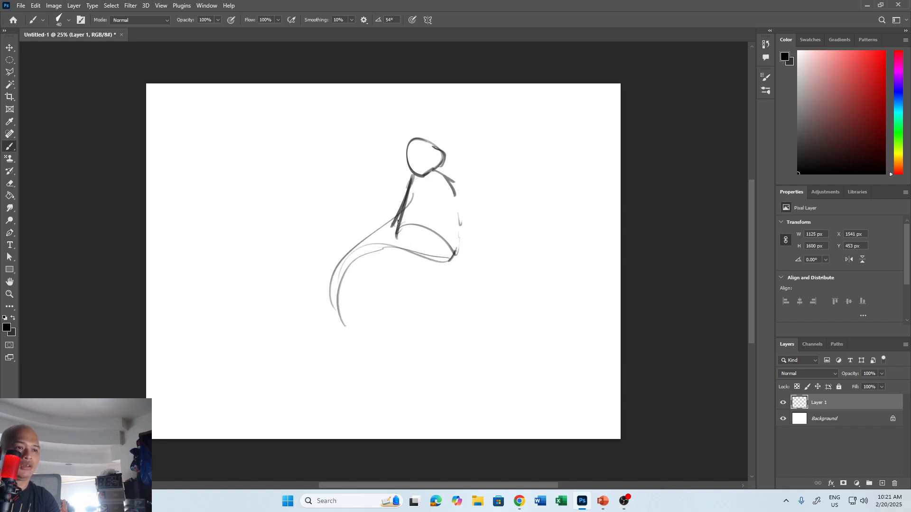
mouse_move(398, 221)
mouse_down()
mouse_move(355, 257)
mouse_move(350, 287)
mouse_up()
drag(397, 213, 394, 287)
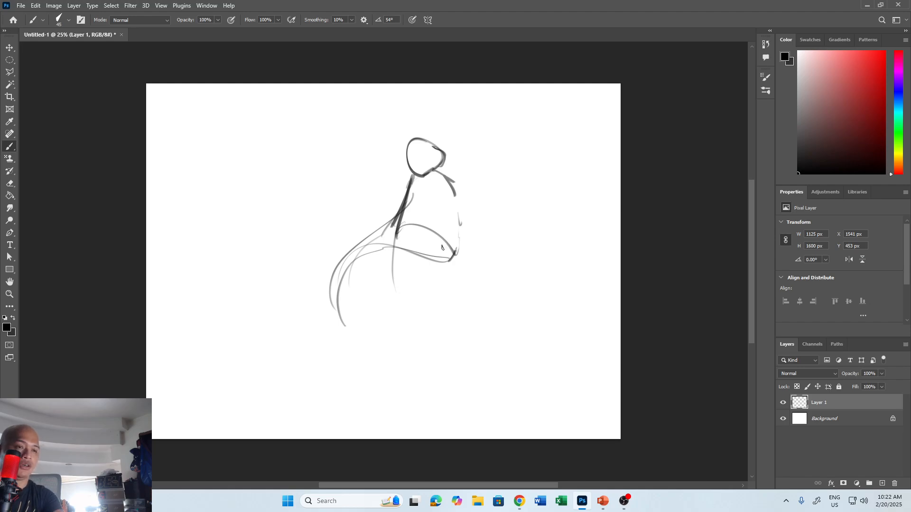
Try a thicker brush stroke down the sketched figure's near leg, redoing it once.
key(bracketleft)
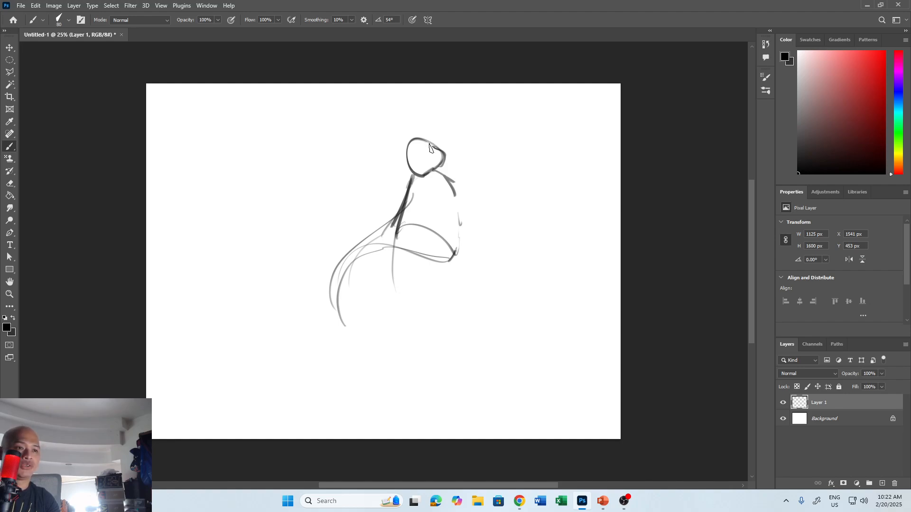
drag(407, 209, 398, 296)
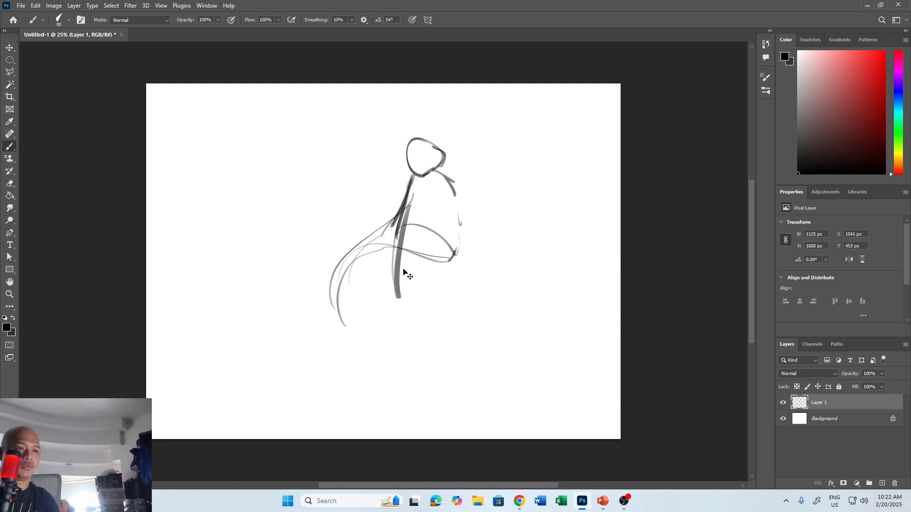
key(ctrl+z)
drag(407, 209, 399, 302)
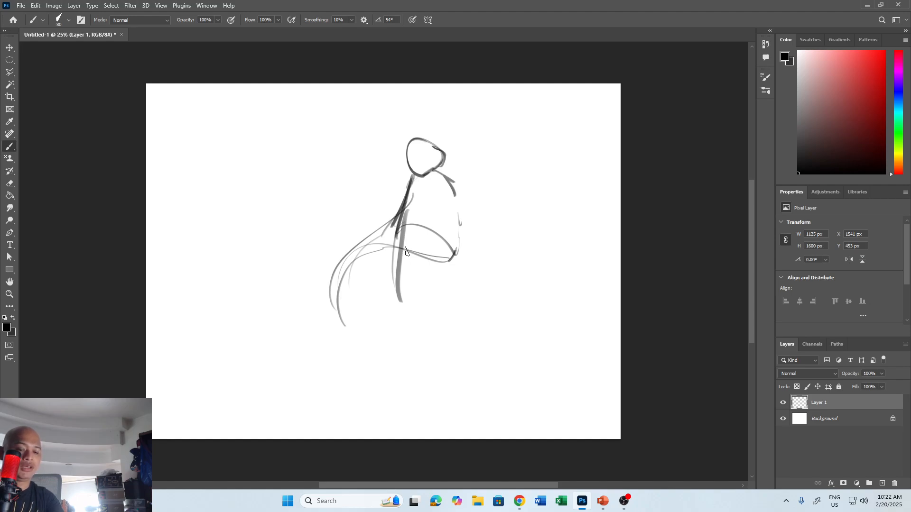
Delete the layer holding the line sketch and add a new empty layer above the background.
key(Delete)
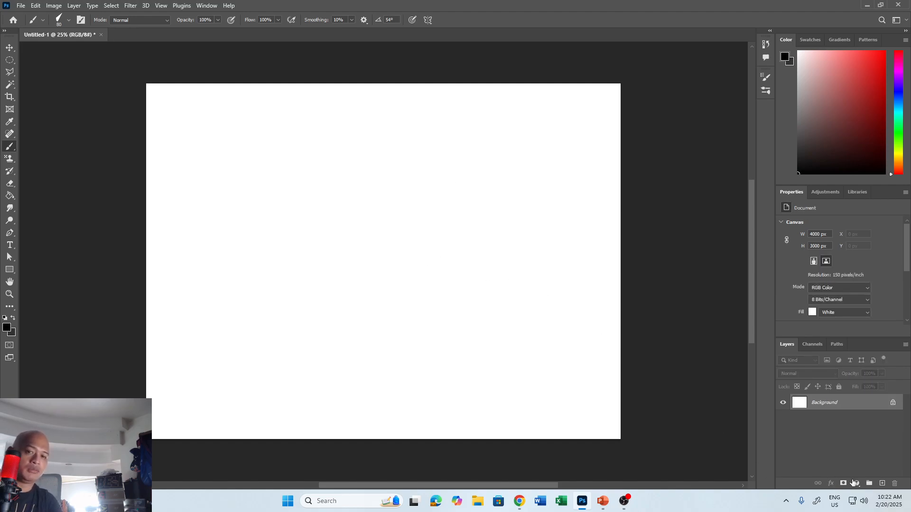
click(883, 483)
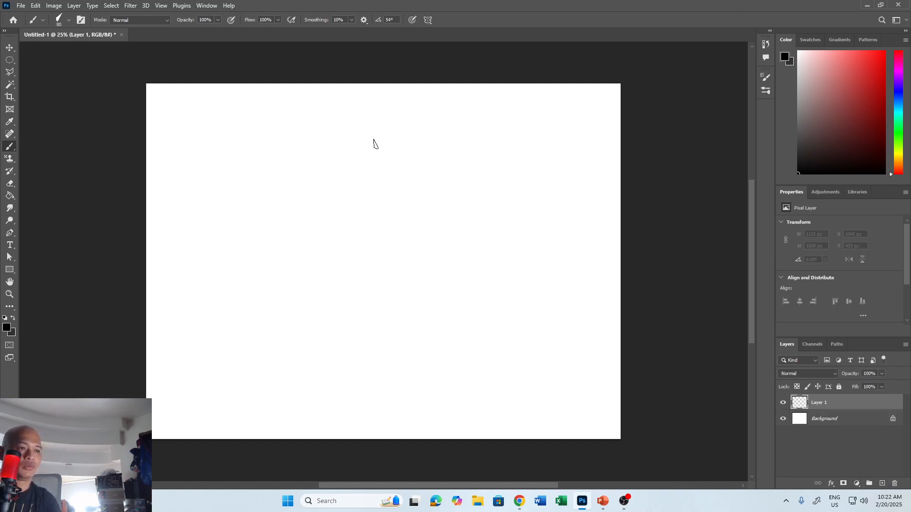
Paint the head, neck and tapered torso of a solid black figure silhouette in the upper middle of the canvas.
mouse_move(373, 152)
mouse_down()
mouse_move(400, 139)
mouse_move(383, 152)
mouse_move(397, 148)
mouse_move(382, 143)
mouse_move(385, 133)
mouse_move(405, 152)
mouse_move(376, 147)
mouse_move(380, 157)
mouse_move(390, 152)
mouse_move(390, 140)
mouse_move(386, 174)
mouse_move(386, 146)
mouse_move(379, 159)
mouse_move(394, 168)
mouse_move(383, 173)
mouse_move(400, 190)
mouse_up()
key(ctrl+z)
key(ctrl+z)
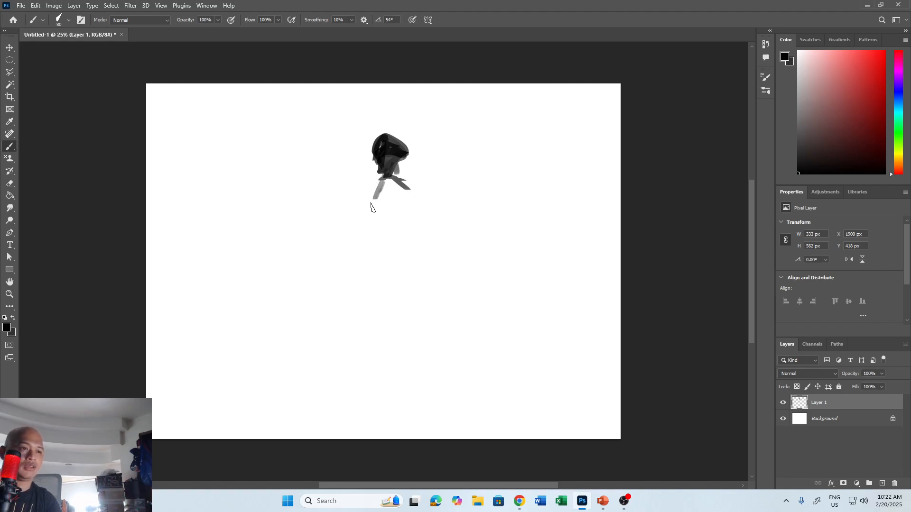
mouse_move(365, 223)
mouse_down()
mouse_move(385, 179)
mouse_move(416, 227)
mouse_up()
mouse_move(394, 166)
mouse_down()
mouse_move(372, 222)
mouse_move(390, 208)
mouse_move(375, 212)
mouse_move(388, 207)
mouse_move(393, 178)
mouse_move(401, 215)
mouse_move(394, 178)
mouse_move(384, 189)
mouse_move(398, 186)
mouse_move(400, 204)
mouse_move(391, 194)
mouse_move(406, 214)
mouse_move(381, 192)
mouse_move(386, 220)
mouse_move(393, 207)
mouse_move(399, 219)
mouse_move(403, 140)
mouse_up()
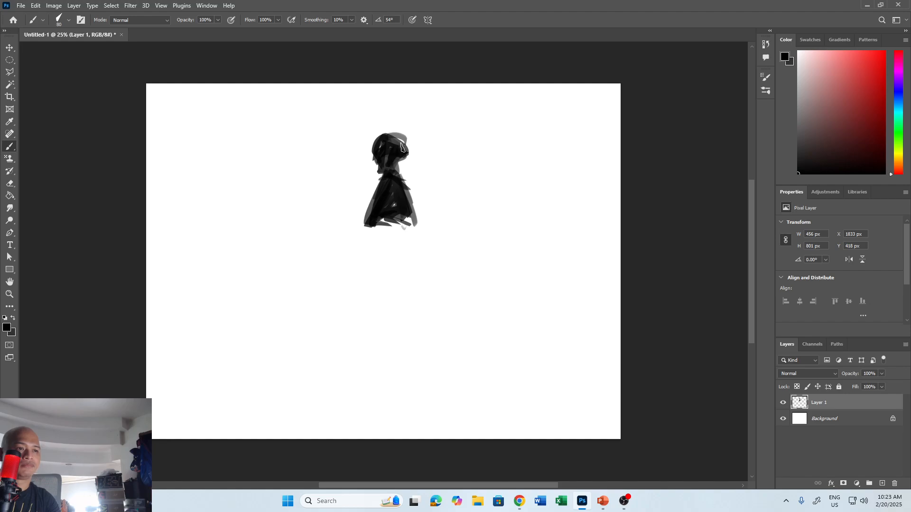
Block in the silhouette's waist, pelvis, one arm and both legs with broad black brush strokes.
mouse_move(378, 232)
mouse_down()
mouse_move(391, 212)
mouse_move(382, 241)
mouse_move(373, 237)
mouse_move(404, 234)
mouse_move(374, 232)
mouse_move(387, 244)
mouse_move(398, 237)
mouse_move(386, 241)
mouse_move(397, 248)
mouse_move(378, 250)
mouse_up()
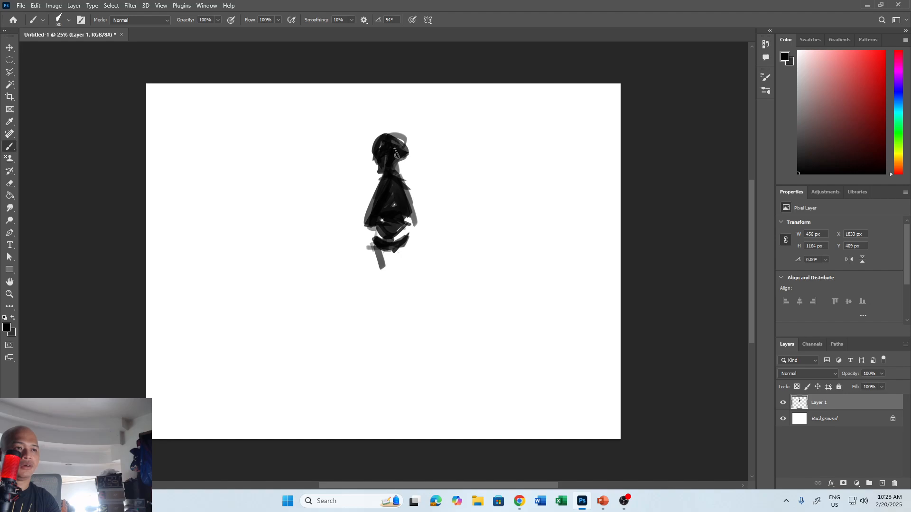
mouse_move(378, 180)
mouse_down()
mouse_move(365, 192)
mouse_move(380, 175)
mouse_move(406, 178)
mouse_move(379, 196)
mouse_move(408, 196)
mouse_move(405, 185)
mouse_move(369, 197)
mouse_move(409, 247)
mouse_move(391, 235)
mouse_up()
mouse_move(354, 183)
mouse_down()
mouse_move(329, 243)
mouse_move(376, 240)
mouse_move(389, 263)
mouse_move(370, 248)
mouse_move(382, 265)
mouse_move(393, 251)
mouse_move(409, 264)
mouse_move(387, 271)
mouse_move(372, 249)
mouse_move(382, 267)
mouse_move(409, 239)
mouse_move(373, 250)
mouse_move(403, 273)
mouse_move(360, 261)
mouse_move(362, 329)
mouse_move(368, 309)
mouse_move(360, 348)
mouse_up()
key(ctrl+z)
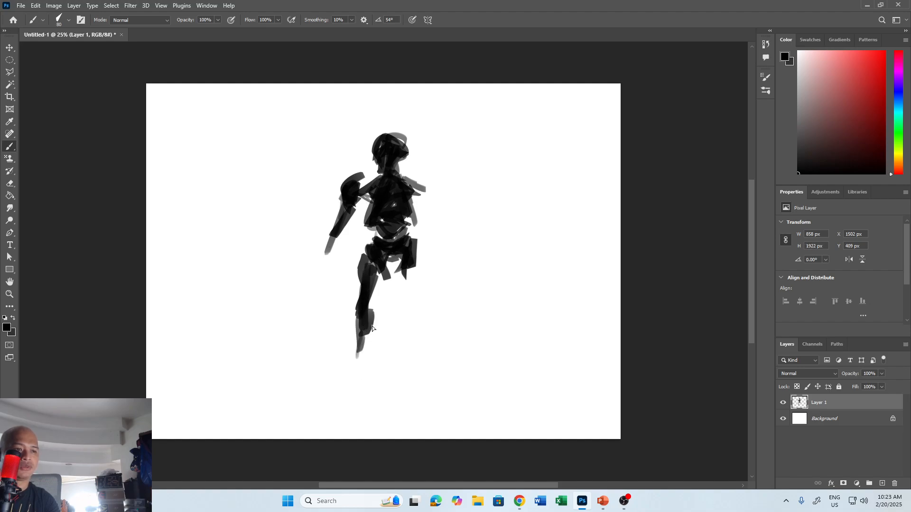
mouse_move(402, 309)
mouse_down()
mouse_move(406, 324)
mouse_move(383, 280)
mouse_move(417, 316)
mouse_move(425, 355)
mouse_move(424, 291)
mouse_move(418, 313)
mouse_move(430, 358)
mouse_up()
right_click(426, 292)
key(Escape)
mouse_move(375, 353)
mouse_down()
mouse_move(382, 339)
mouse_move(365, 379)
mouse_move(370, 417)
mouse_up()
mouse_move(428, 361)
mouse_down()
mouse_move(432, 389)
mouse_move(415, 332)
mouse_move(432, 400)
mouse_move(364, 418)
mouse_up()
Move the silhouette up on the canvas and scale it down to about 851 × 2032 px.
key(v)
drag(419, 316, 420, 276)
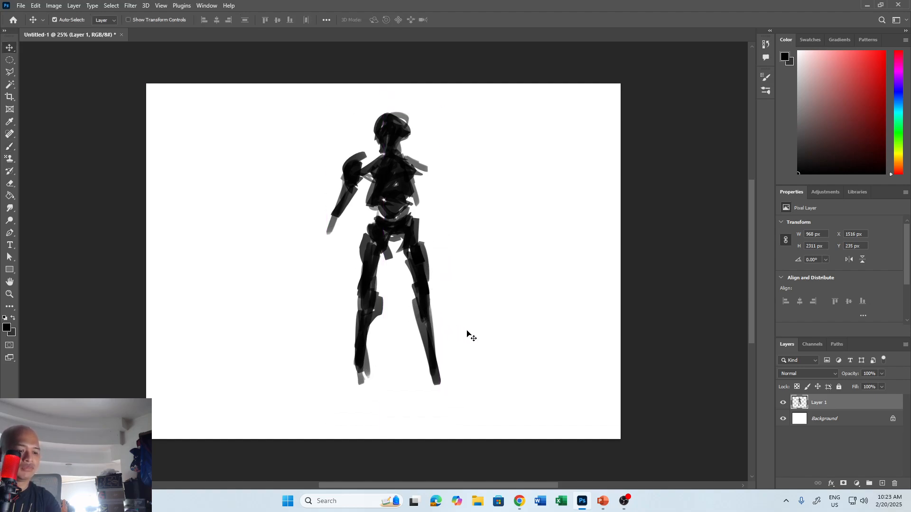
key(ctrl)
key(ctrl+t)
drag(441, 386, 427, 352)
key(Return)
Paint the silhouette's forearm, its second shoulder and arm, and a hand with a smaller black brush.
key(b)
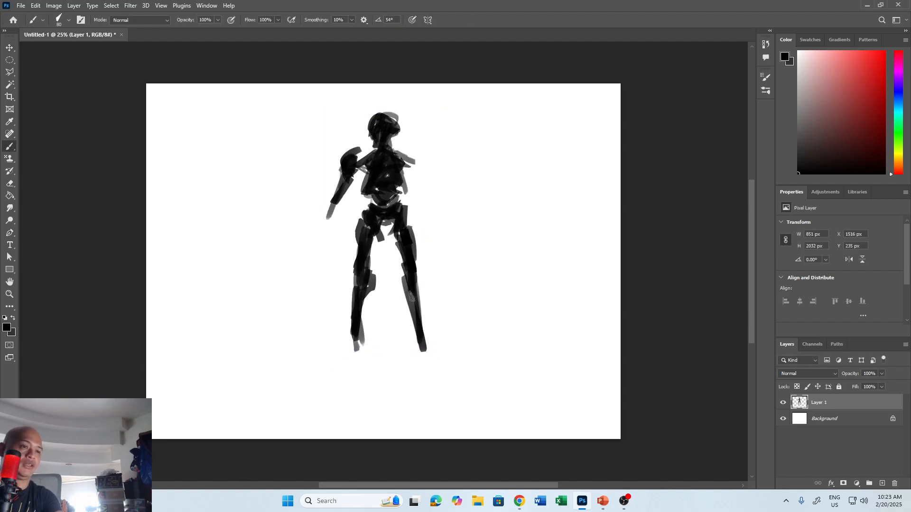
drag(339, 199, 313, 261)
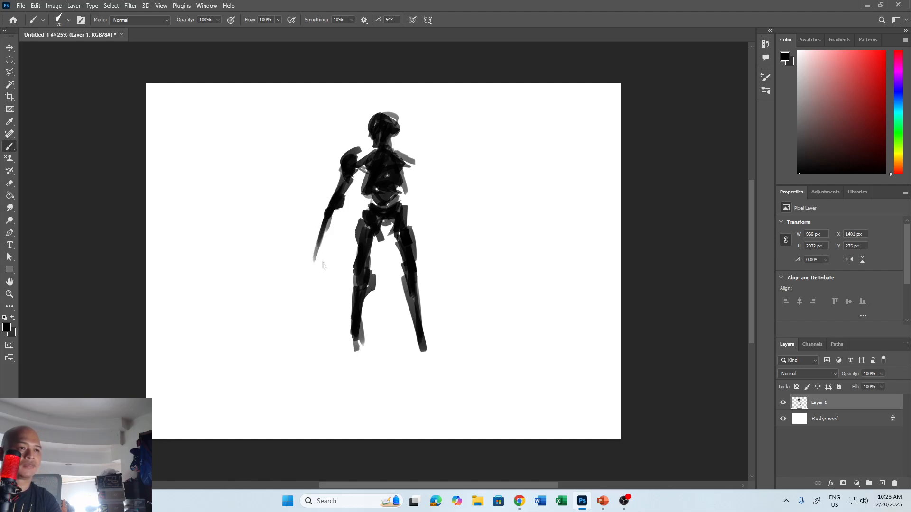
mouse_move(418, 158)
mouse_down()
mouse_move(413, 152)
mouse_move(422, 178)
mouse_move(418, 159)
mouse_move(408, 161)
mouse_move(413, 168)
mouse_up()
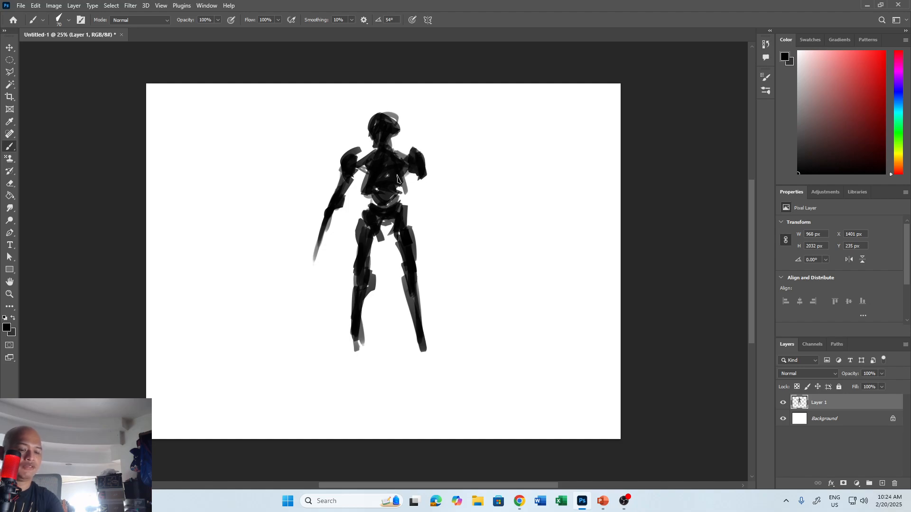
mouse_move(355, 167)
mouse_down()
mouse_move(422, 165)
mouse_move(400, 199)
mouse_move(426, 183)
mouse_move(419, 193)
mouse_move(422, 179)
mouse_move(426, 190)
mouse_move(416, 173)
mouse_move(430, 188)
mouse_move(429, 212)
mouse_move(419, 191)
mouse_move(430, 230)
mouse_move(418, 189)
mouse_move(437, 258)
mouse_up()
key([)
mouse_move(325, 254)
mouse_down()
mouse_move(317, 247)
mouse_move(326, 259)
mouse_up()
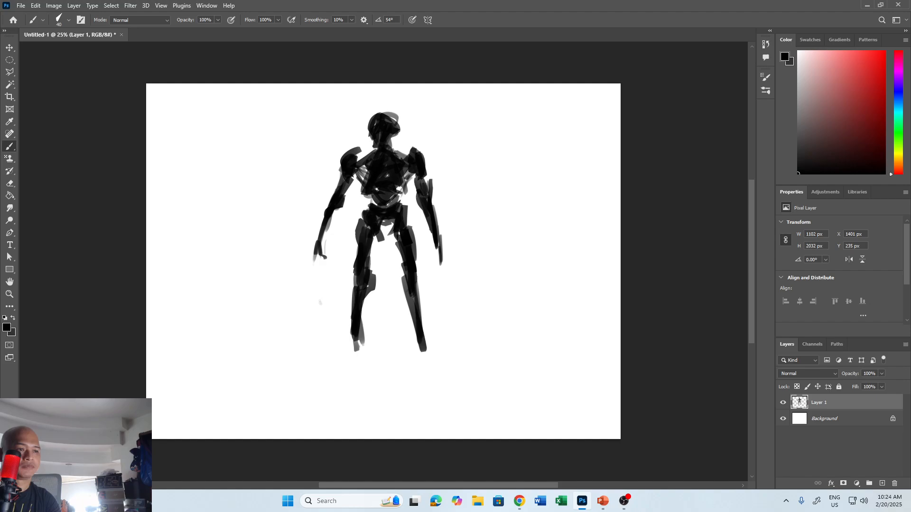
Paint both feet of the silhouette and fill in its waist with black.
drag(357, 336, 348, 364)
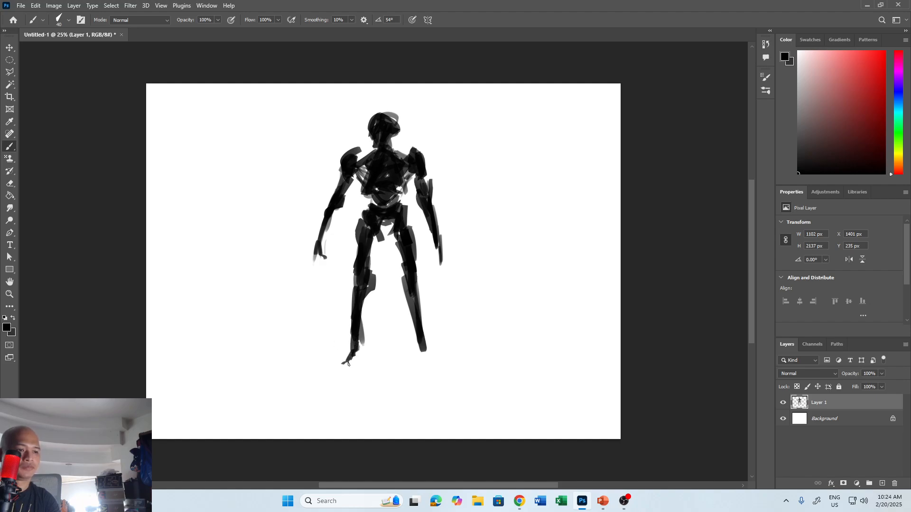
drag(422, 349, 412, 338)
drag(389, 209, 375, 203)
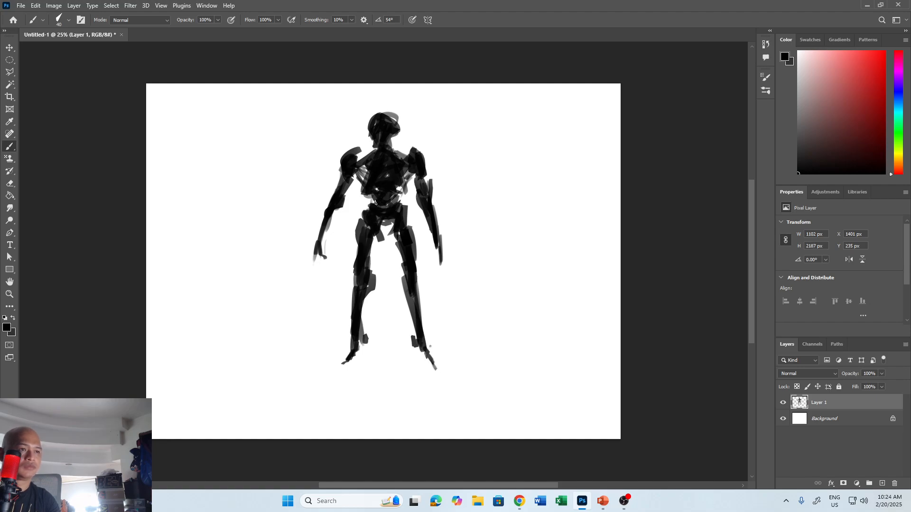
Sample white from the canvas and paint a small spot on the silhouette's head and a larger one on its chest.
alt+click(396, 134)
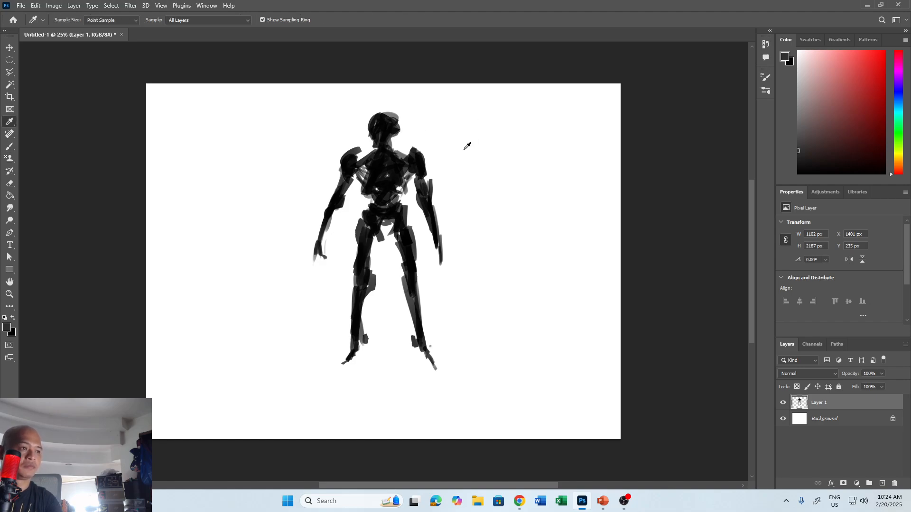
alt+click(465, 142)
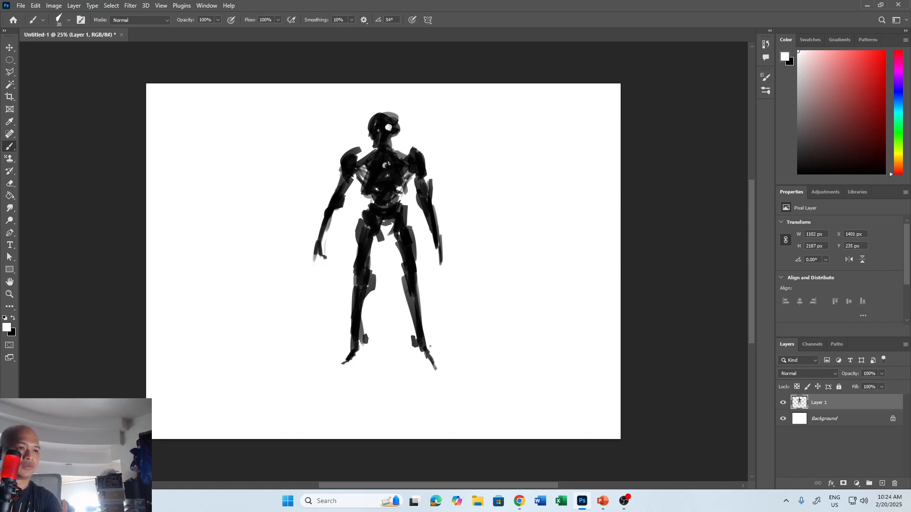
drag(388, 169, 384, 167)
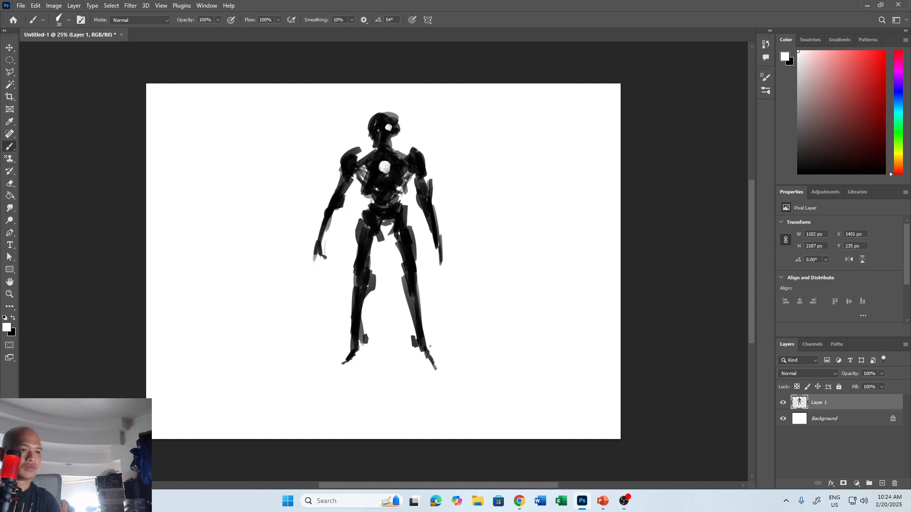
Switch back to black, touch up the silhouette's arms, and undo the horizontal stroke beside its shoulder.
key(x)
mouse_move(348, 179)
mouse_down()
mouse_move(360, 169)
mouse_move(412, 171)
mouse_move(425, 188)
mouse_up()
drag(341, 165, 291, 166)
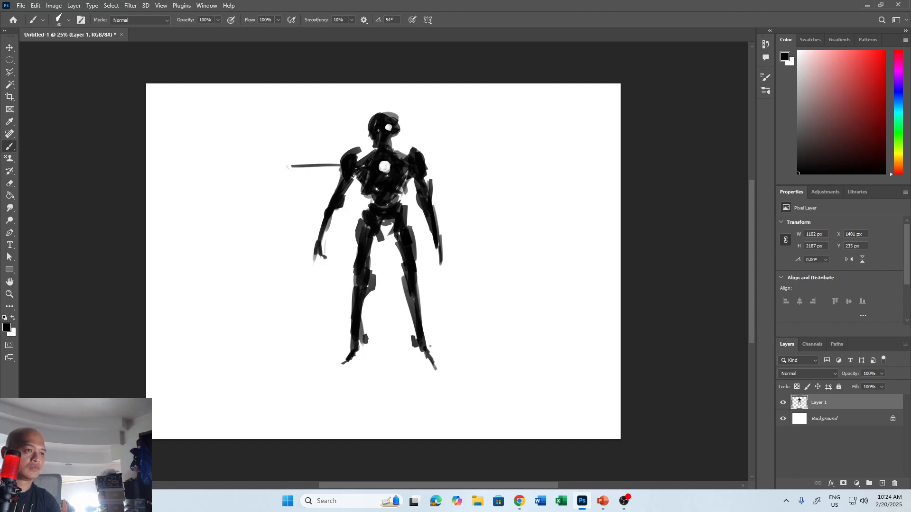
key(ctrl+z)
Move the finished robot silhouette to the upper-left corner of the canvas and scale it down.
key(v)
drag(424, 174, 279, 158)
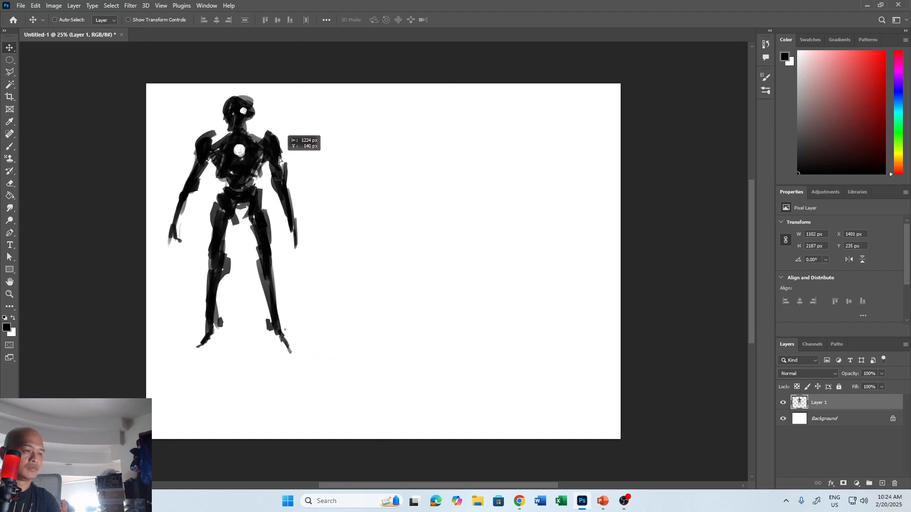
key(ctrl+t)
drag(298, 354, 244, 247)
key(Return)
On a new layer, paint a second silhouette's domed head, wide shoulders and torso side in black, enlarging the brush.
click(882, 483)
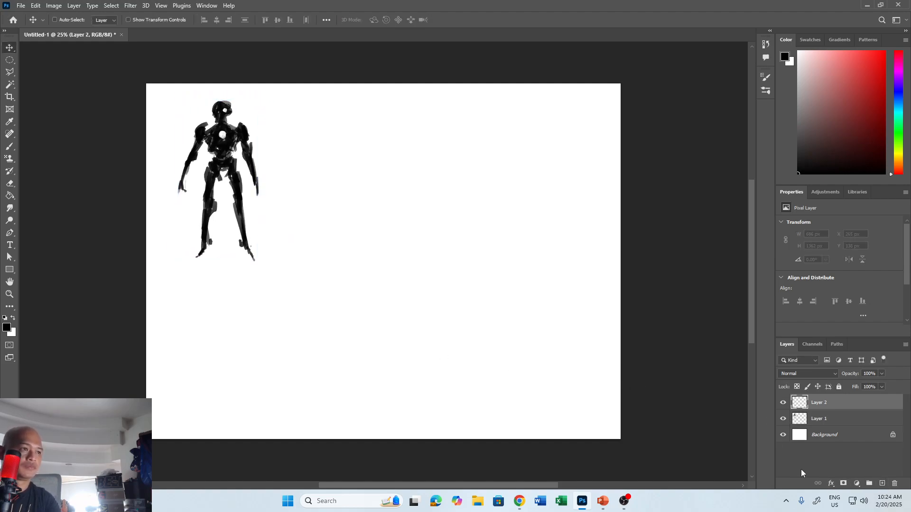
key(b)
key(bracketright)
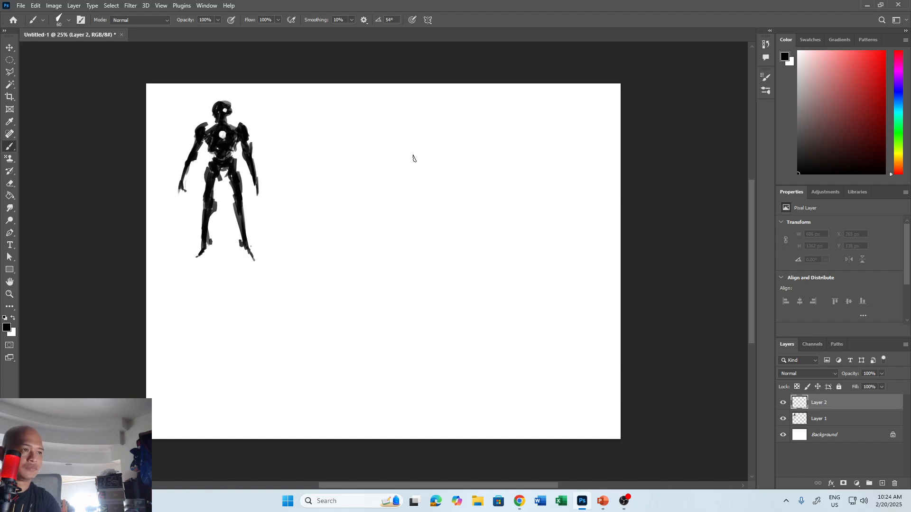
mouse_move(412, 157)
mouse_down()
mouse_move(448, 134)
mouse_move(430, 151)
mouse_move(419, 119)
mouse_move(436, 127)
mouse_move(445, 147)
mouse_move(443, 136)
mouse_move(425, 154)
mouse_move(425, 137)
mouse_move(413, 147)
mouse_move(440, 140)
mouse_move(441, 152)
mouse_move(424, 137)
mouse_move(421, 153)
mouse_move(377, 170)
mouse_move(428, 151)
mouse_move(475, 170)
mouse_move(428, 158)
mouse_move(433, 145)
mouse_move(445, 159)
mouse_move(433, 139)
mouse_move(442, 156)
mouse_move(377, 175)
mouse_move(392, 208)
mouse_move(410, 218)
mouse_up()
key(bracketright)
key(bracketright)
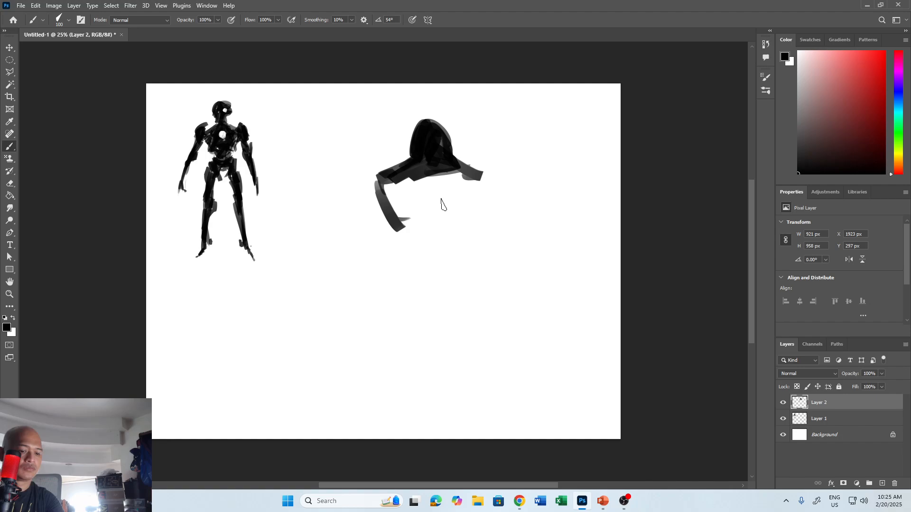
Fill the second silhouette's wide, rounded torso with black using a larger brush.
key(bracketright)
key(bracketright)
key(bracketright)
mouse_move(407, 169)
mouse_down()
mouse_move(402, 192)
mouse_move(456, 162)
mouse_move(439, 191)
mouse_move(454, 174)
mouse_move(475, 196)
mouse_move(461, 189)
mouse_move(437, 204)
mouse_move(397, 193)
mouse_move(405, 205)
mouse_move(418, 170)
mouse_move(465, 191)
mouse_move(428, 171)
mouse_move(384, 168)
mouse_move(465, 160)
mouse_move(473, 176)
mouse_move(411, 204)
mouse_move(424, 224)
mouse_move(417, 190)
mouse_move(420, 210)
mouse_move(405, 222)
mouse_move(450, 222)
mouse_move(426, 230)
mouse_move(450, 224)
mouse_move(433, 236)
mouse_move(480, 186)
mouse_move(458, 221)
mouse_up()
With a smaller brush, fill gaps in the bulky torso, roughen its lower edge and add a spike on each shoulder.
key(bracketleft)
key(bracketleft)
key(bracketleft)
key(bracketleft)
key(bracketleft)
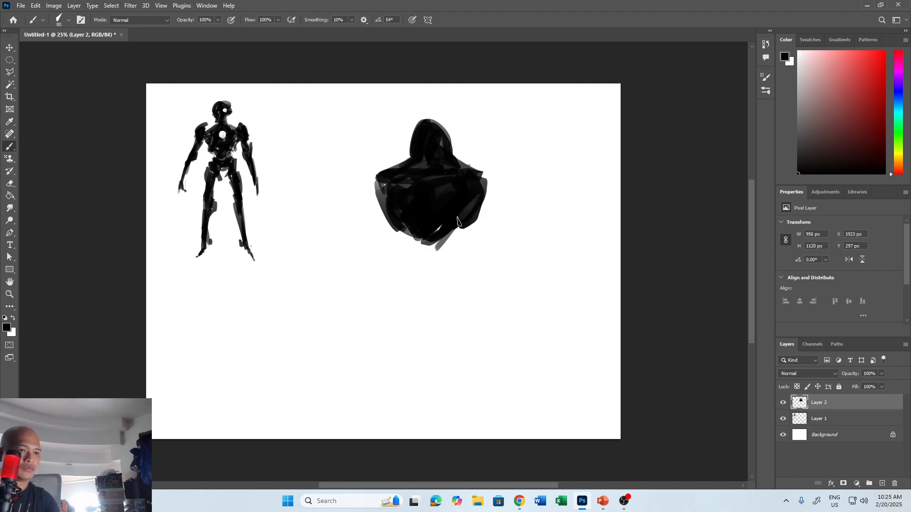
mouse_move(390, 192)
mouse_down()
mouse_move(412, 233)
mouse_move(464, 225)
mouse_move(449, 243)
mouse_move(440, 238)
mouse_move(468, 219)
mouse_up()
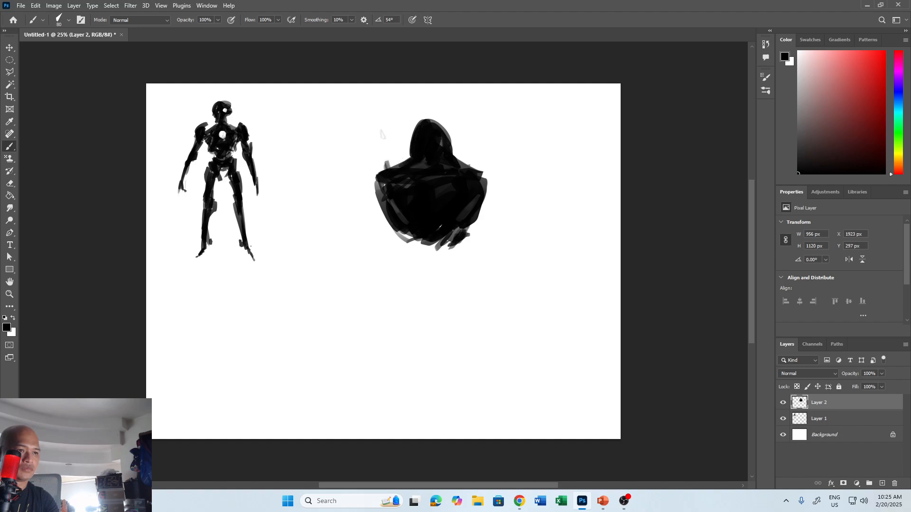
drag(381, 134, 395, 177)
drag(466, 171, 469, 161)
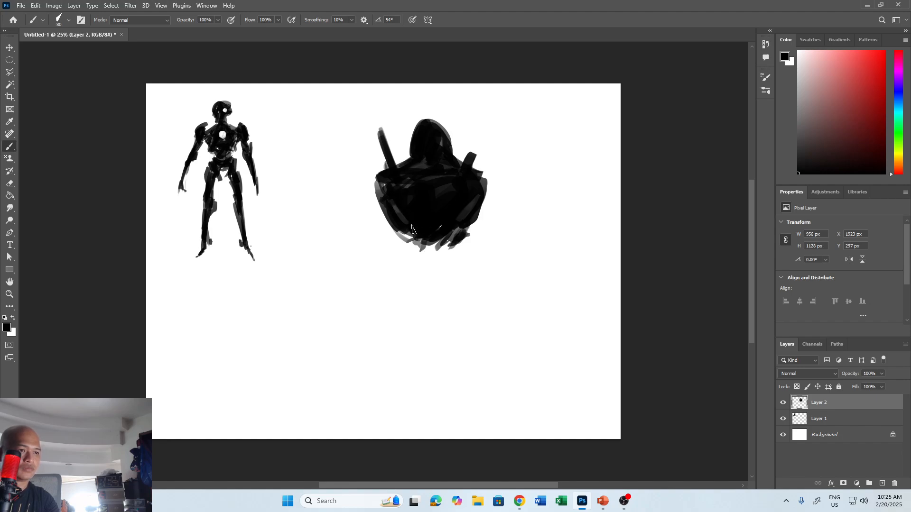
Scale the second silhouette's head and torso down to about 780 × 920 px.
key(ctrl+t)
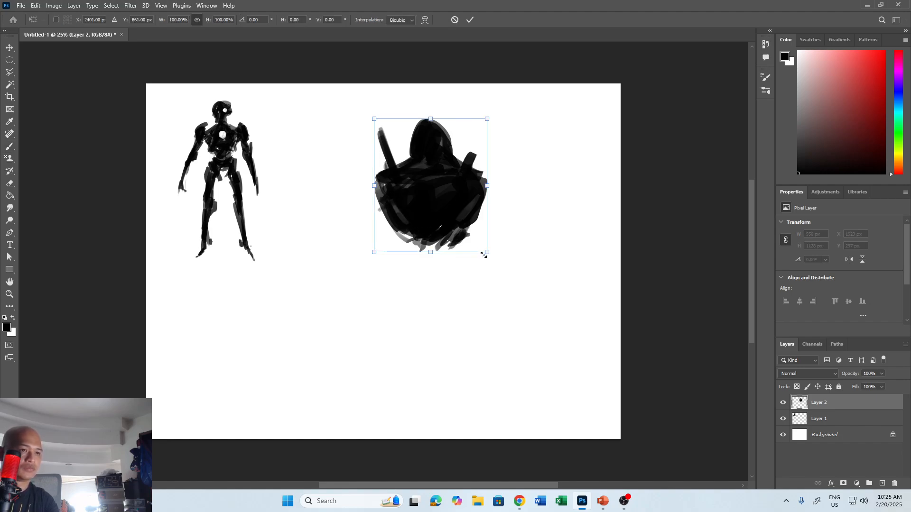
drag(483, 253, 455, 208)
key(Return)
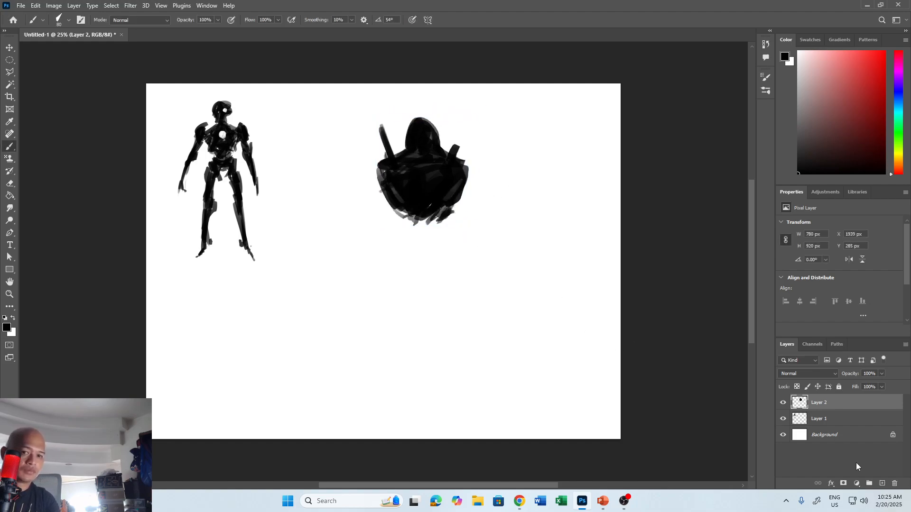
On a new layer, paint a thick segmented black arm hanging detached beside the bulky torso, tapering toward the hand.
key(ctrl+shift+alt+n)
drag(385, 177, 350, 217)
key(ctrl+z)
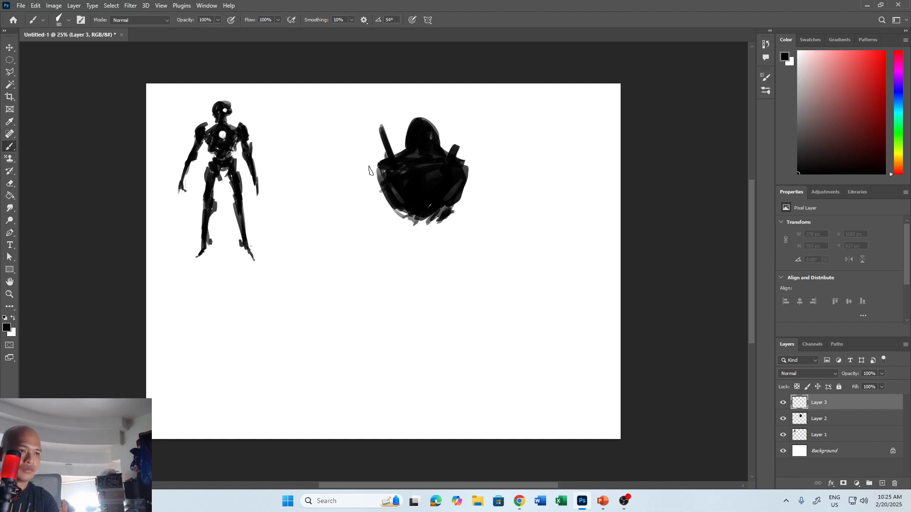
mouse_move(370, 176)
mouse_down()
mouse_move(371, 226)
mouse_move(349, 201)
mouse_move(365, 189)
mouse_move(375, 231)
mouse_move(360, 183)
mouse_move(355, 230)
mouse_move(352, 211)
mouse_move(366, 204)
mouse_move(368, 226)
mouse_move(363, 183)
mouse_move(350, 218)
mouse_move(364, 228)
mouse_move(373, 210)
mouse_move(382, 221)
mouse_move(370, 213)
mouse_move(361, 225)
mouse_move(346, 223)
mouse_move(353, 259)
mouse_move(347, 226)
mouse_move(340, 269)
mouse_move(354, 260)
mouse_move(352, 283)
mouse_move(328, 299)
mouse_up()
mouse_move(342, 261)
mouse_down()
mouse_move(322, 324)
mouse_move(352, 275)
mouse_move(331, 270)
mouse_move(326, 306)
mouse_move(333, 253)
mouse_move(329, 267)
mouse_move(345, 292)
mouse_move(327, 318)
mouse_up()
key(e)
key(b)
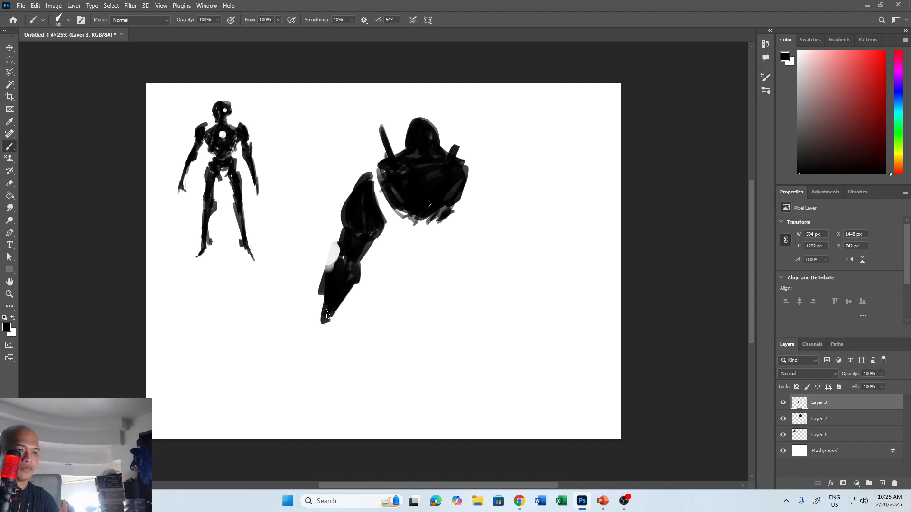
Add a second prong to the arm's lower end, then attach it to the bulky torso's shoulder, enlarged to about 954 × 1527 px.
drag(326, 285, 309, 323)
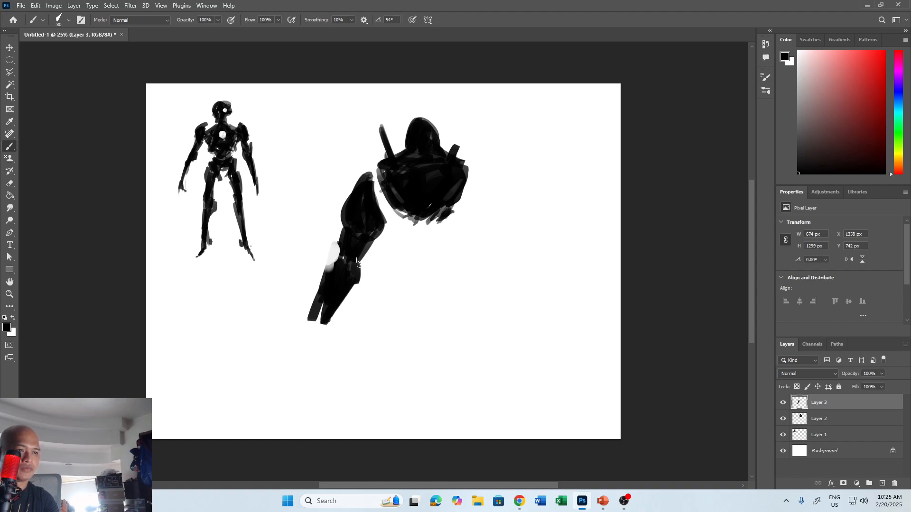
mouse_move(366, 186)
mouse_down()
mouse_move(380, 208)
mouse_move(344, 223)
mouse_move(375, 232)
mouse_move(358, 232)
mouse_move(375, 193)
mouse_up()
key(v)
key(ctrl+t)
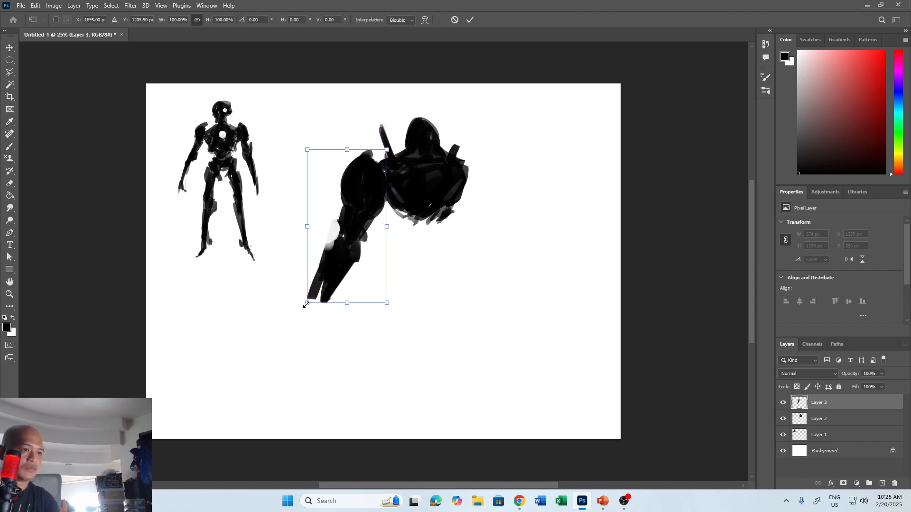
drag(306, 304, 288, 336)
mouse_move(418, 150)
mouse_down()
mouse_move(424, 189)
mouse_move(429, 176)
mouse_move(421, 165)
mouse_up()
drag(379, 209, 380, 204)
key(Return)
key(b)
key(x)
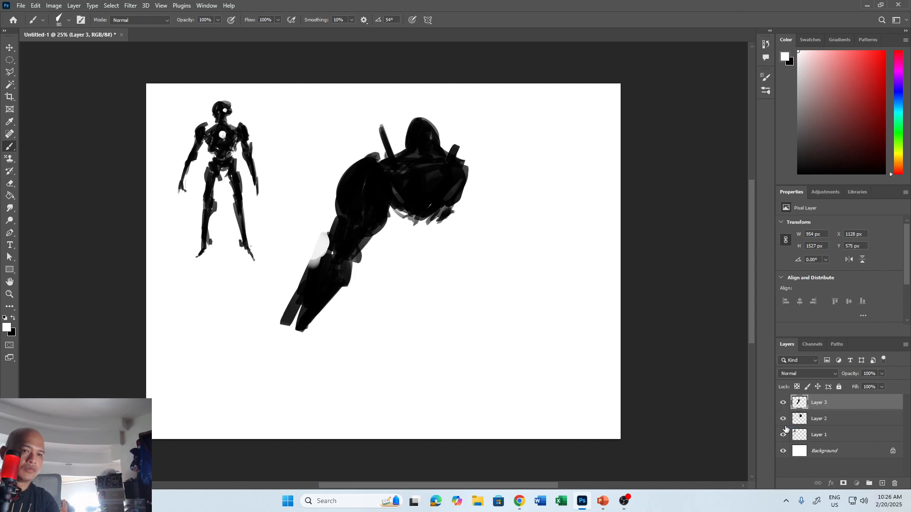
Merge the arm layer into the bulky torso's layer and scale the combined shape to about 72%.
key(ctrl+e)
key(ctrl+t)
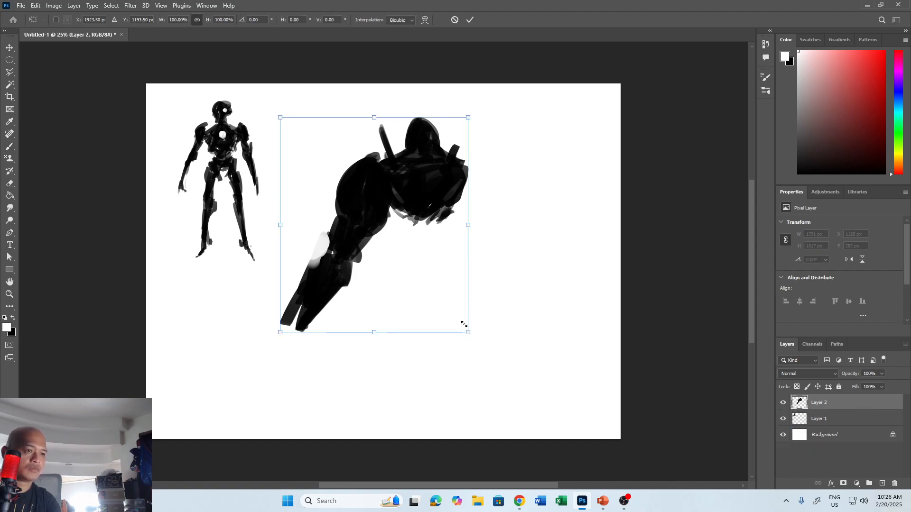
drag(464, 324, 442, 208)
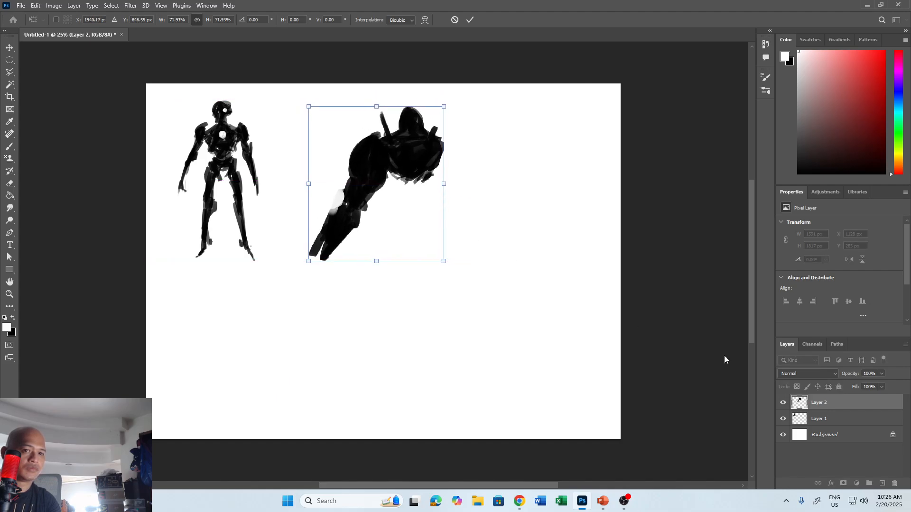
key(Return)
On Layer 1, shift the slim robot lower on the canvas and scale it down slightly.
click(819, 418)
drag(246, 207, 233, 243)
click(837, 405)
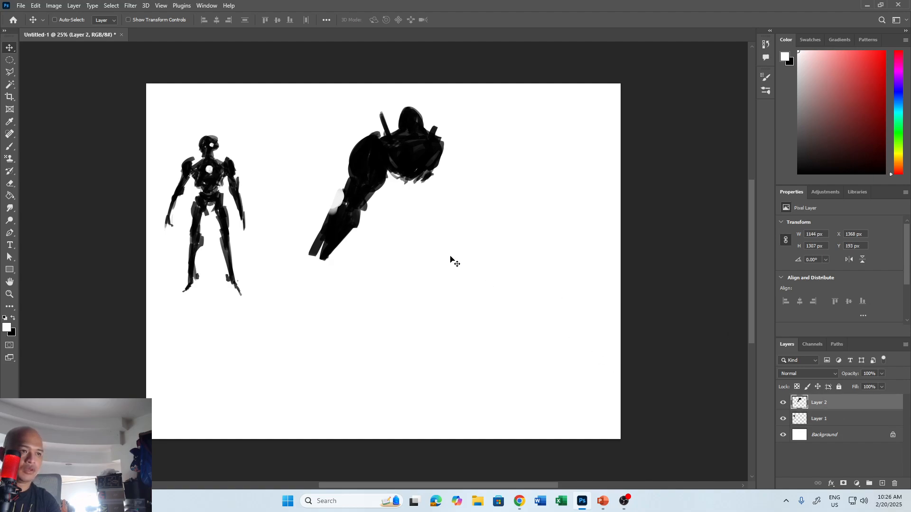
click(828, 420)
key(ctrl+t)
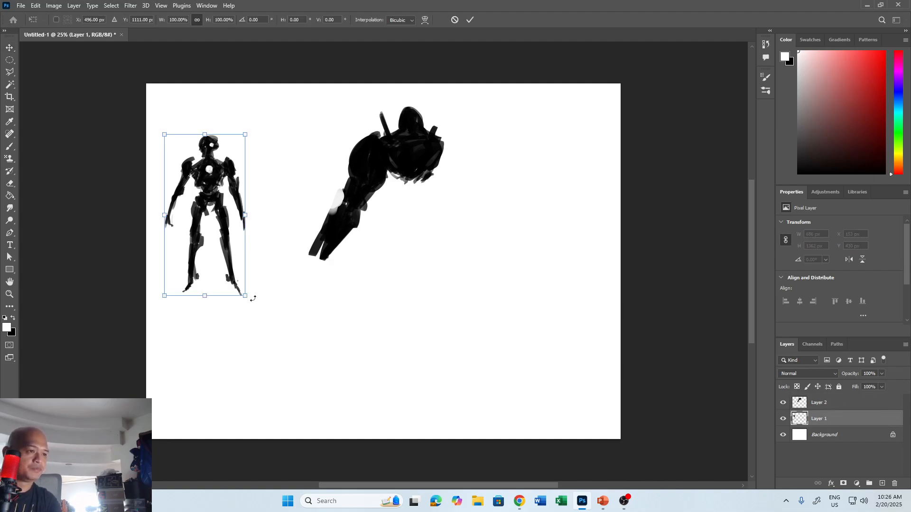
drag(253, 298, 237, 280)
mouse_move(232, 274)
mouse_down()
mouse_move(231, 262)
mouse_move(237, 266)
mouse_up()
drag(231, 247, 241, 258)
key(Return)
On Layer 2, nudge the bulky figure down, then paint a black waist piece and short blocky spikes along its lowered arm's shoulder.
click(836, 406)
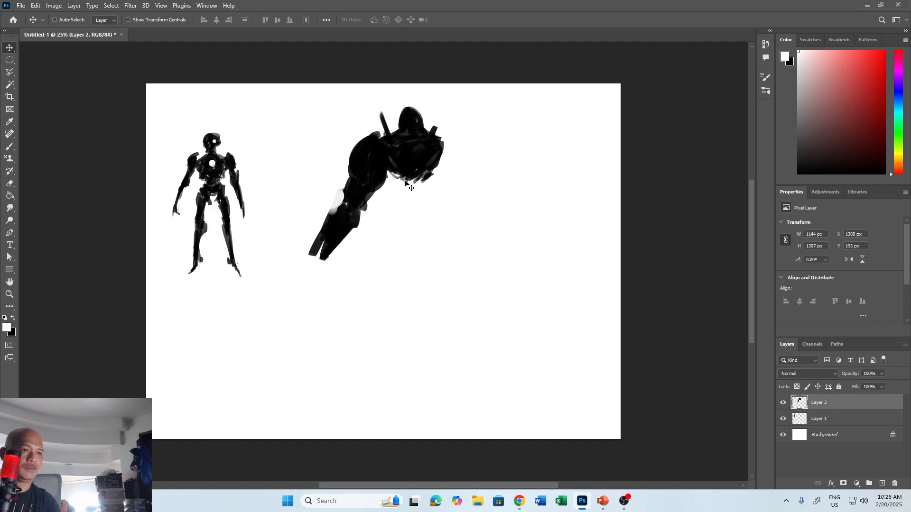
mouse_move(408, 185)
mouse_down()
mouse_move(366, 181)
mouse_move(375, 167)
mouse_move(427, 177)
mouse_move(398, 179)
mouse_move(434, 172)
mouse_move(401, 189)
mouse_move(434, 190)
mouse_move(432, 180)
mouse_move(388, 196)
mouse_move(436, 192)
mouse_move(407, 191)
mouse_up()
key(b)
key(bracketleft)
key(bracketleft)
key(x)
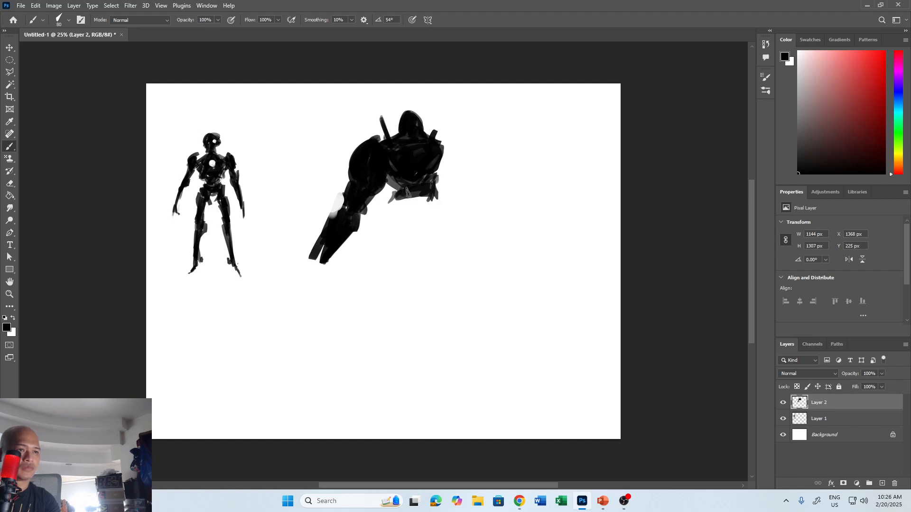
mouse_move(375, 143)
mouse_down()
mouse_move(351, 140)
mouse_move(354, 170)
mouse_up()
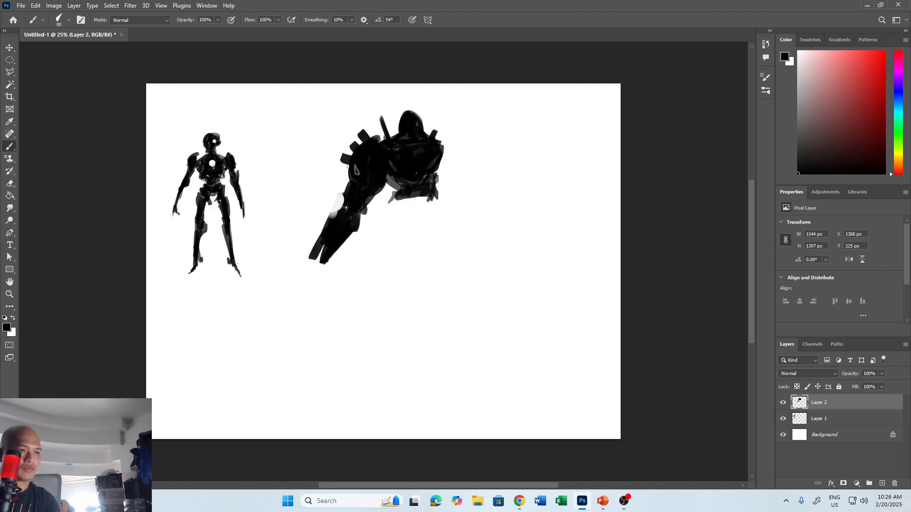
Paint the bulky robot's other arm in black, bent upward with a two-pronged claw, and trim its elbow's edge.
mouse_move(446, 138)
mouse_down()
mouse_move(458, 161)
mouse_move(444, 131)
mouse_move(457, 159)
mouse_move(445, 141)
mouse_move(444, 156)
mouse_move(460, 149)
mouse_move(444, 155)
mouse_move(446, 163)
mouse_move(453, 150)
mouse_move(452, 176)
mouse_move(458, 167)
mouse_move(450, 170)
mouse_move(446, 145)
mouse_move(460, 158)
mouse_move(467, 152)
mouse_move(456, 140)
mouse_move(470, 185)
mouse_move(482, 143)
mouse_move(468, 185)
mouse_move(487, 176)
mouse_move(463, 187)
mouse_move(478, 194)
mouse_move(469, 178)
mouse_move(487, 143)
mouse_move(483, 170)
mouse_move(491, 155)
mouse_move(484, 179)
mouse_move(460, 189)
mouse_move(469, 199)
mouse_move(489, 165)
mouse_up()
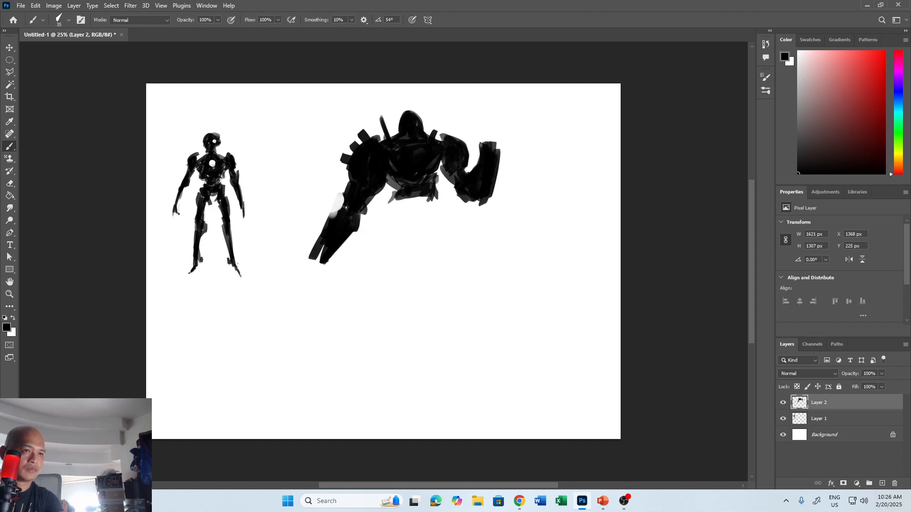
drag(486, 142, 499, 153)
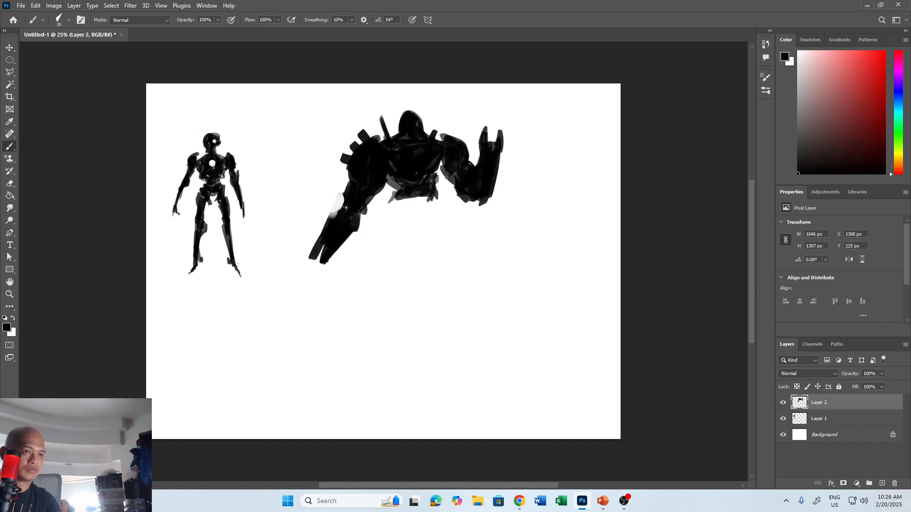
mouse_move(460, 195)
mouse_down()
mouse_move(448, 185)
mouse_move(458, 198)
mouse_up()
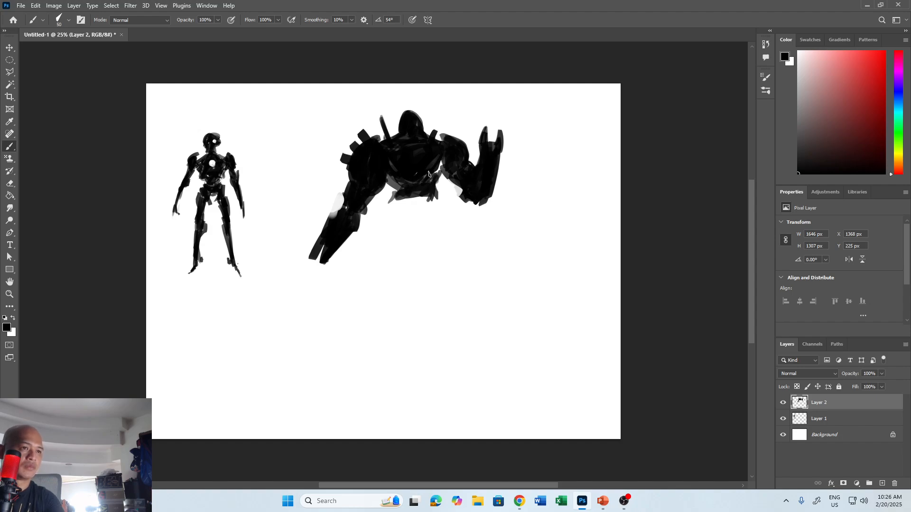
Paint the bulky robot's hips and its first thick black leg below the lowered arm, trimming the lower leg with the Eraser.
mouse_move(392, 197)
mouse_down()
mouse_move(412, 202)
mouse_move(435, 192)
mouse_up()
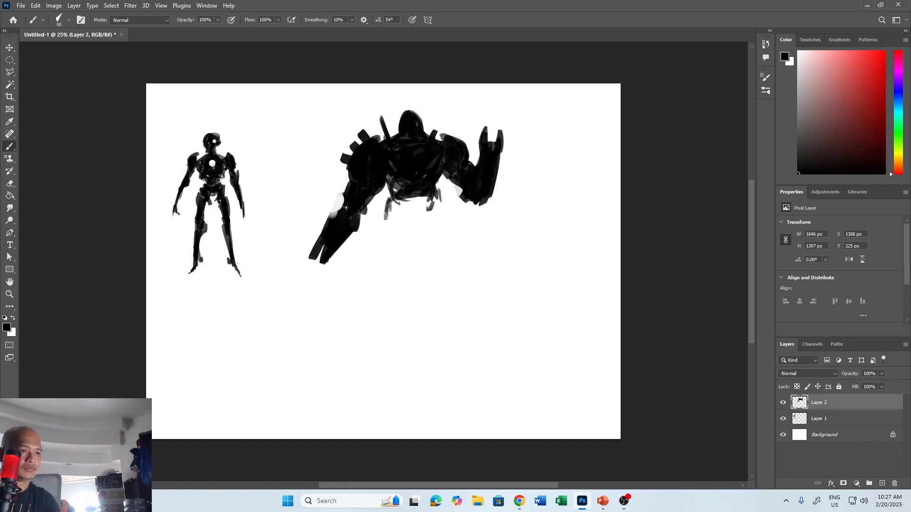
key(bracketright)
mouse_move(401, 214)
mouse_down()
mouse_move(422, 223)
mouse_move(428, 197)
mouse_move(405, 198)
mouse_move(418, 193)
mouse_move(412, 212)
mouse_move(426, 192)
mouse_move(397, 174)
mouse_move(385, 216)
mouse_move(400, 226)
mouse_move(393, 197)
mouse_move(406, 225)
mouse_move(388, 235)
mouse_move(404, 229)
mouse_move(388, 231)
mouse_move(390, 204)
mouse_move(386, 248)
mouse_move(402, 261)
mouse_move(391, 249)
mouse_move(383, 276)
mouse_move(382, 254)
mouse_move(387, 291)
mouse_up()
key(bracketright)
key(bracketright)
key(bracketright)
key(e)
drag(408, 258, 397, 299)
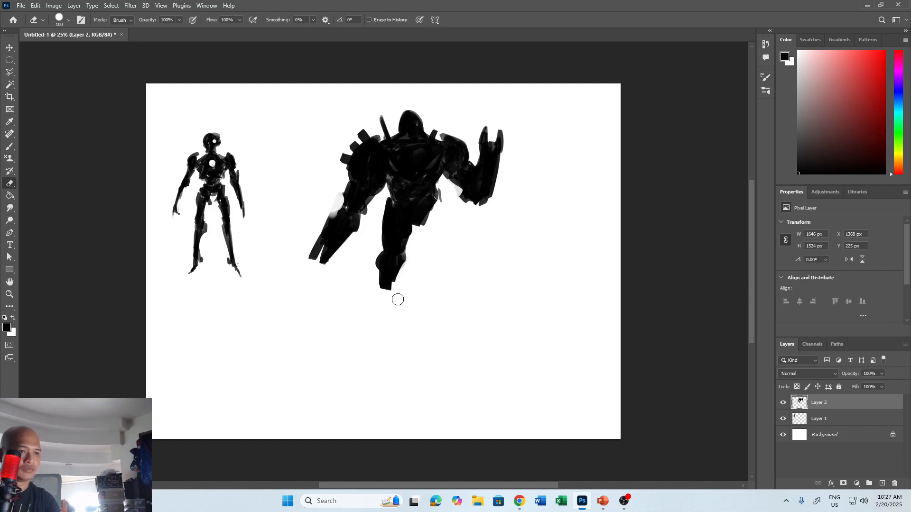
drag(378, 254, 374, 282)
Paint the bulky robot's second thick black leg in a wide stance and refine both lower legs.
key(b)
mouse_move(439, 194)
mouse_down()
mouse_move(445, 244)
mouse_move(436, 204)
mouse_move(426, 220)
mouse_move(444, 252)
mouse_move(450, 237)
mouse_move(452, 269)
mouse_move(437, 258)
mouse_move(443, 245)
mouse_move(455, 281)
mouse_up()
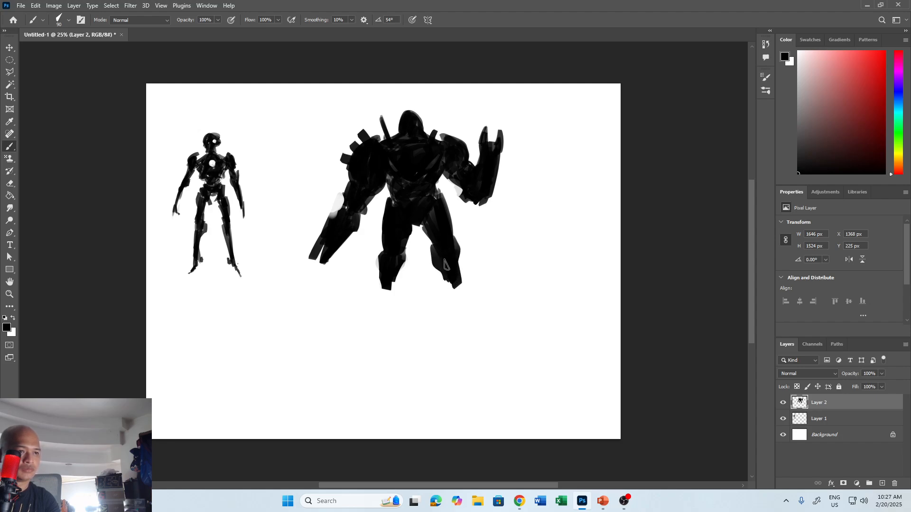
drag(395, 267, 390, 296)
mouse_move(447, 278)
mouse_down()
mouse_move(453, 295)
mouse_move(525, 321)
mouse_move(437, 287)
mouse_move(441, 295)
mouse_up()
Scale the bulky robot down to about 1419 × 1368 px and place it beside the slim robot.
key(ctrl+t)
drag(446, 106, 403, 135)
mouse_move(383, 182)
mouse_down()
mouse_move(401, 148)
mouse_move(393, 159)
mouse_up()
key(Return)
key(b)
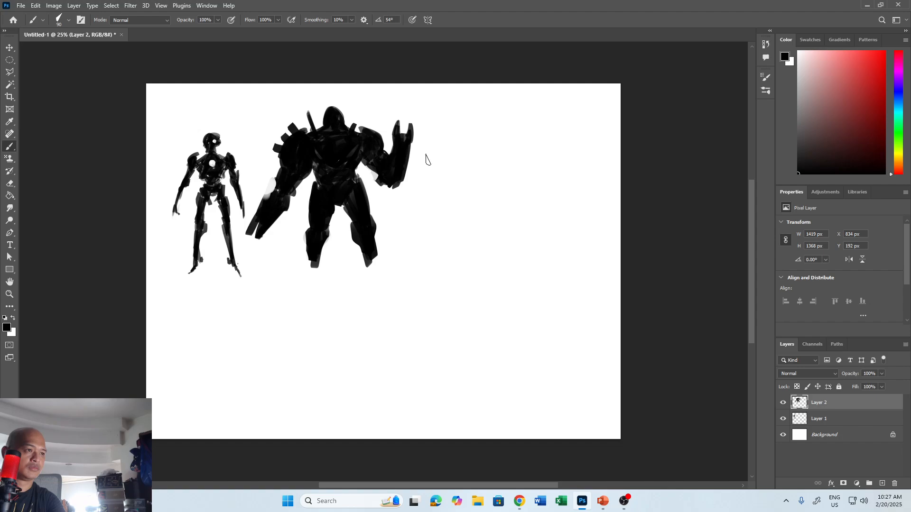
Scale the slim robot on Layer 1 to about 87% and move the bulky robot closer to it.
click(818, 418)
key(ctrl+t)
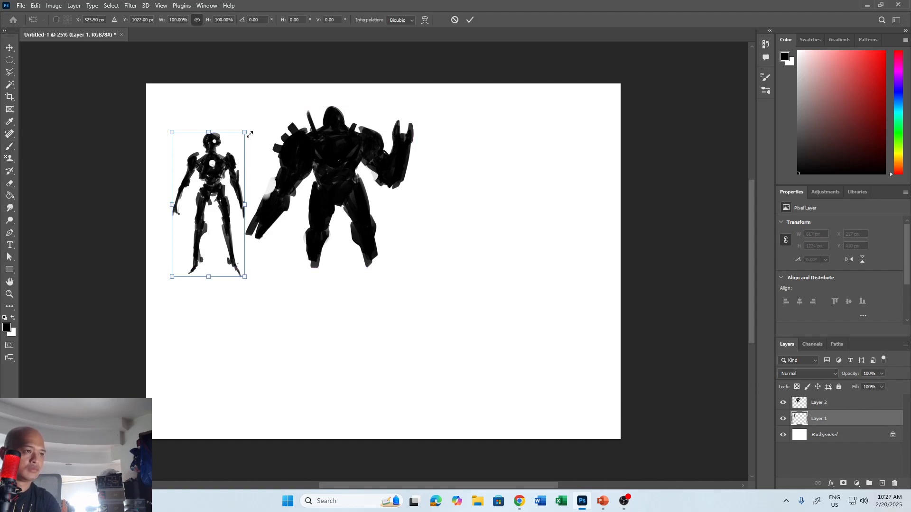
drag(246, 132, 226, 174)
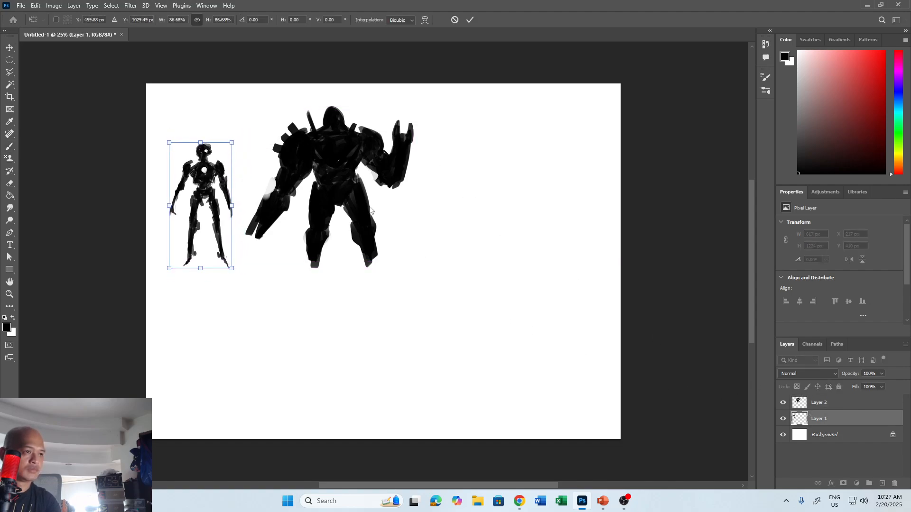
key(Return)
key(v)
ctrl+click(352, 264)
mouse_move(369, 261)
mouse_down()
mouse_move(363, 247)
mouse_move(356, 260)
mouse_up()
Paint a small white cross on the bulky robot's face and white accents on its raised arm, then nudge it toward the slim robot.
key(b)
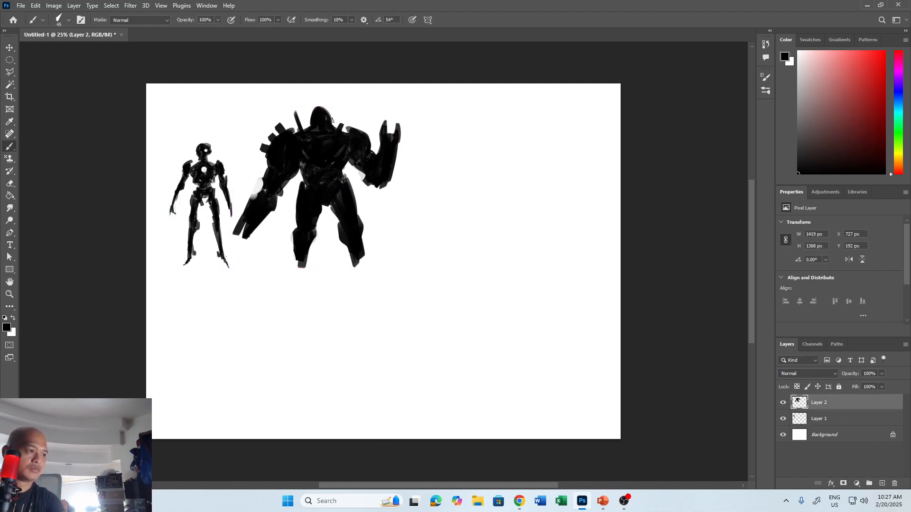
key(x)
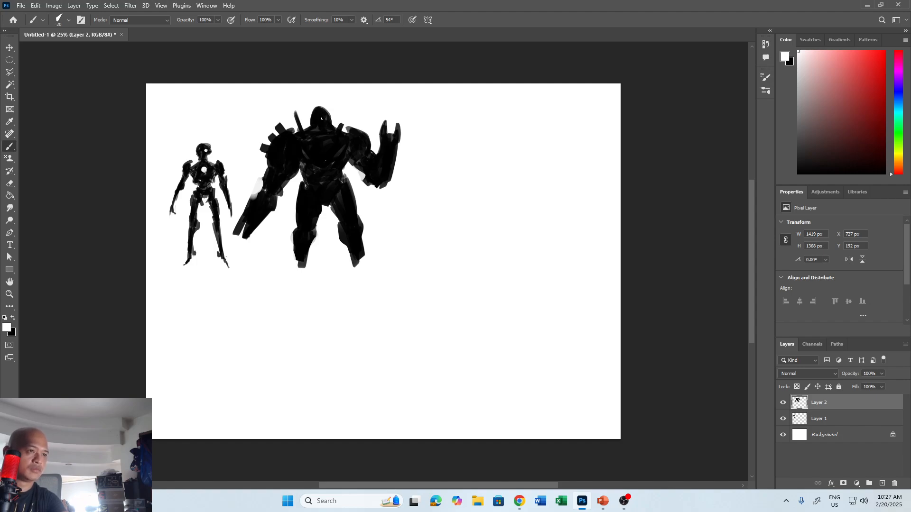
key(x)
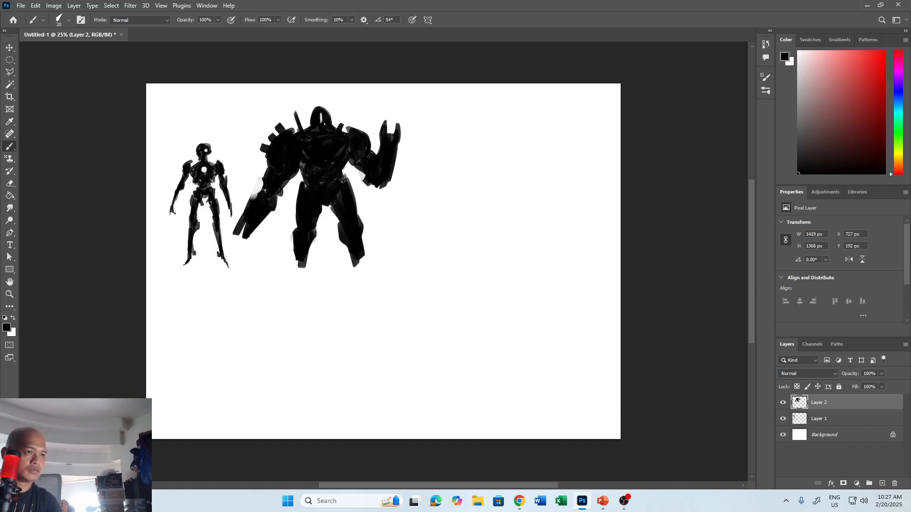
key(x)
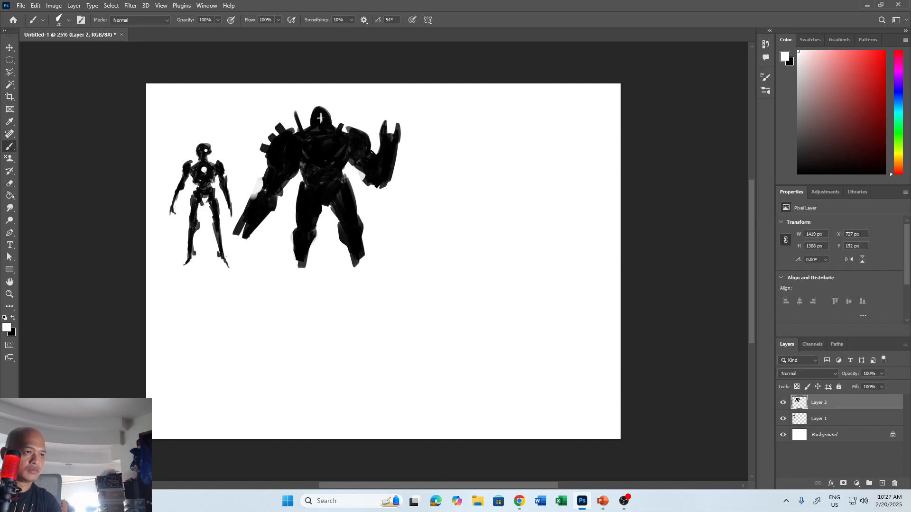
key(x)
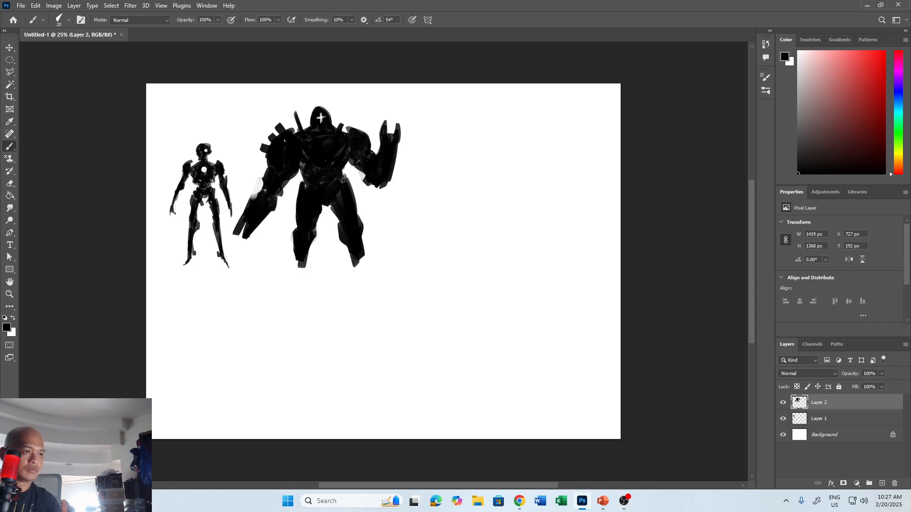
key(x)
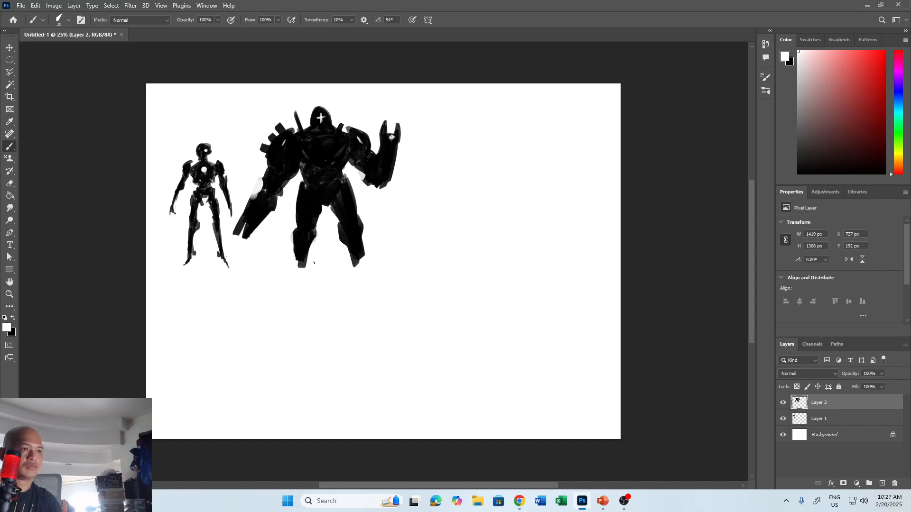
key(v)
mouse_move(354, 253)
mouse_down()
mouse_move(349, 245)
mouse_move(347, 253)
mouse_up()
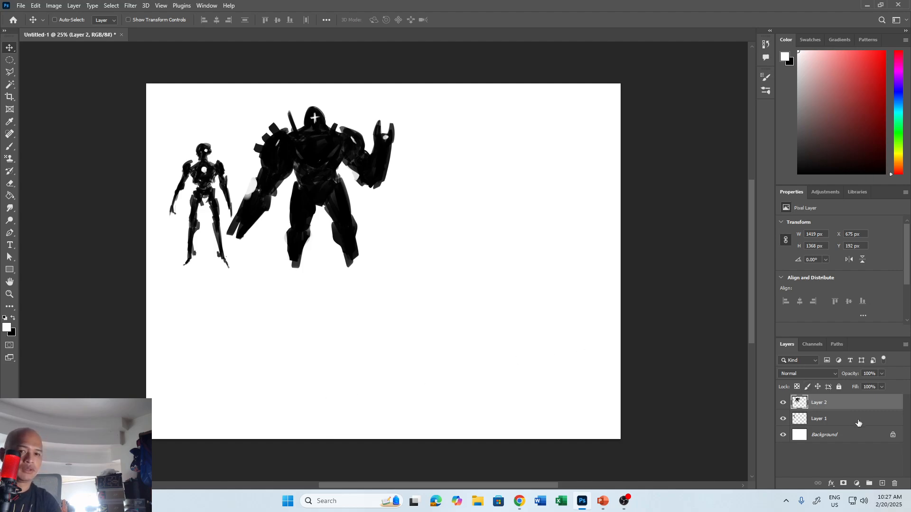
On a new layer, paint a tall, pointed black head with a flared base for a third silhouette, spaced well away from the bulky robot.
click(882, 483)
key(b)
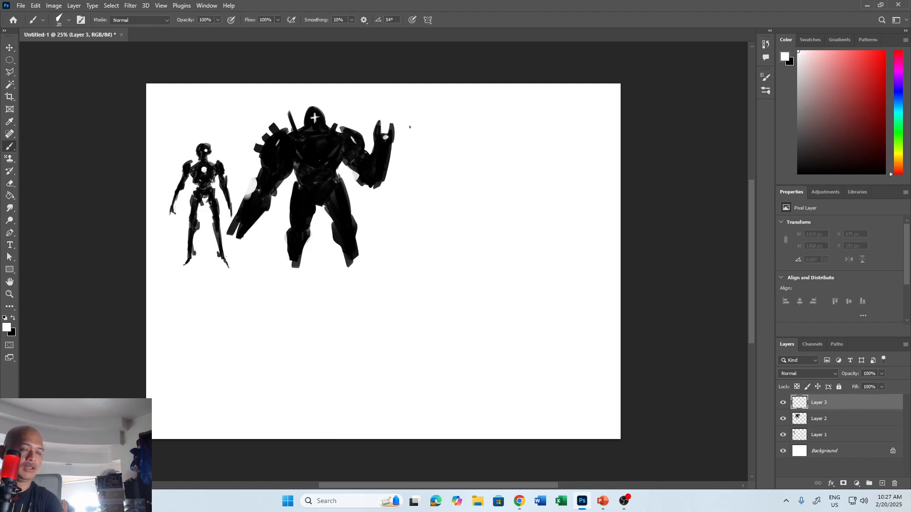
key(x)
mouse_move(496, 169)
mouse_down()
mouse_move(509, 124)
mouse_move(513, 162)
mouse_move(507, 123)
mouse_up()
mouse_move(523, 164)
mouse_down()
mouse_move(517, 138)
mouse_move(497, 155)
mouse_move(509, 161)
mouse_move(516, 137)
mouse_up()
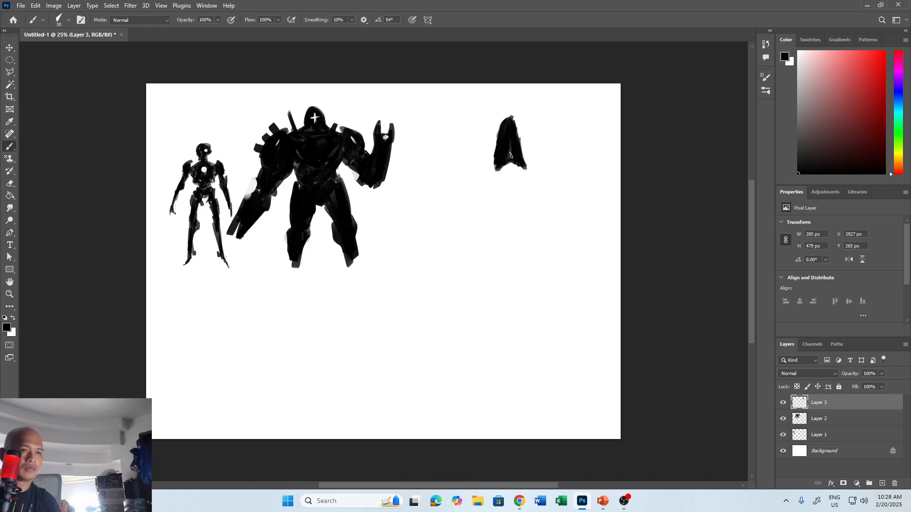
Paint two long, thin black horns rising from the third silhouette's head, one taller than the other.
mouse_move(495, 113)
mouse_down()
mouse_move(498, 138)
mouse_move(516, 146)
mouse_up()
key(e)
key(b)
drag(523, 102, 518, 110)
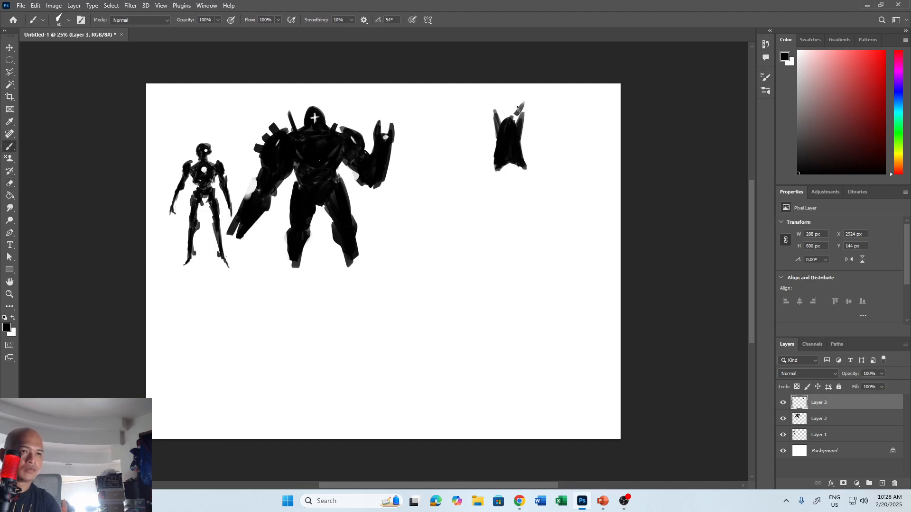
key(ctrl+z)
key(e)
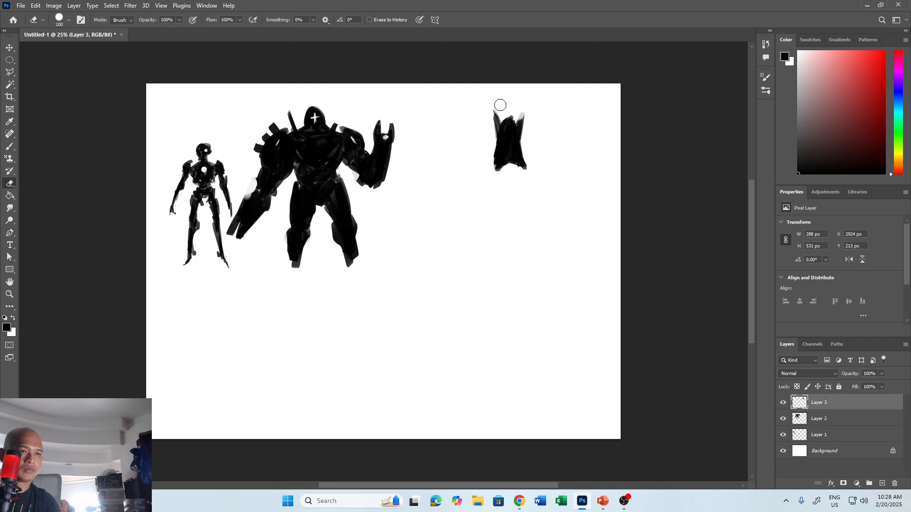
key(b)
drag(521, 118, 528, 94)
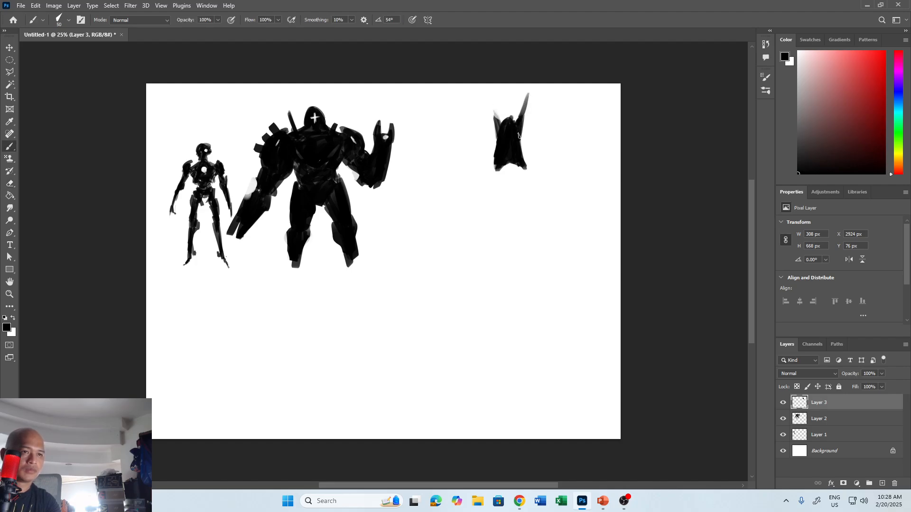
drag(518, 138, 526, 107)
drag(498, 126, 492, 107)
With a larger brush, fill a wide black cloak-like body below the horned head, about 783 px wide with a flared hem.
mouse_move(485, 227)
mouse_down()
mouse_move(493, 167)
mouse_move(489, 182)
mouse_up()
key(])
key(])
key(])
mouse_move(494, 180)
mouse_down()
mouse_move(521, 170)
mouse_move(539, 180)
mouse_move(478, 182)
mouse_move(483, 235)
mouse_move(516, 194)
mouse_move(536, 228)
mouse_move(525, 169)
mouse_move(541, 240)
mouse_move(479, 228)
mouse_move(505, 224)
mouse_move(522, 237)
mouse_move(503, 209)
mouse_move(491, 227)
mouse_move(479, 184)
mouse_move(463, 252)
mouse_move(545, 247)
mouse_move(481, 239)
mouse_move(512, 229)
mouse_move(538, 239)
mouse_move(477, 244)
mouse_move(480, 218)
mouse_up()
With a smaller brush, paint a thin, tapering black leg below one side of the cloak's hem.
key(bracketleft)
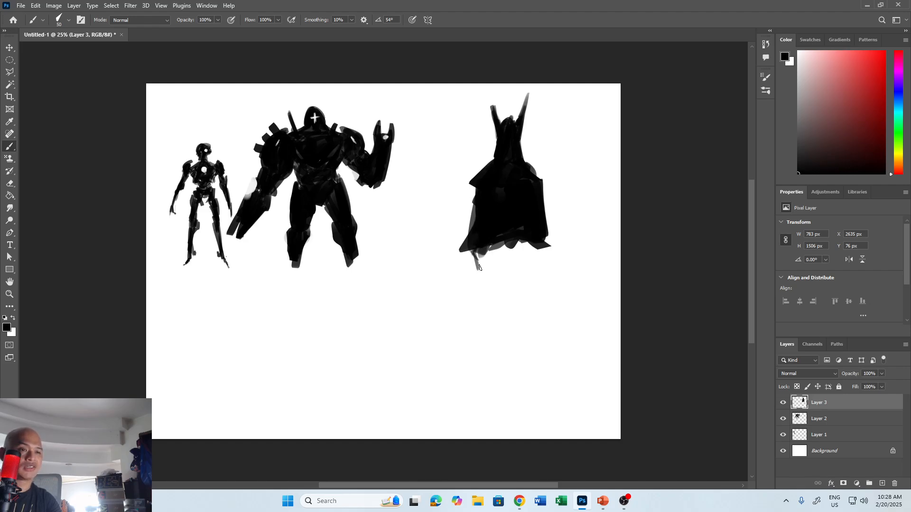
drag(478, 251, 473, 279)
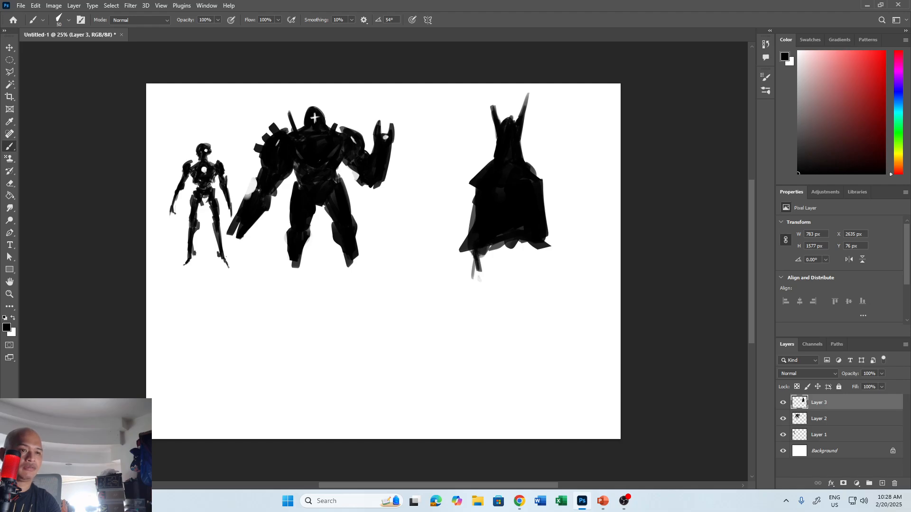
mouse_move(488, 243)
mouse_down()
mouse_move(484, 280)
mouse_move(489, 250)
mouse_up()
Try a thin diagonal arm stroke, undo it, and paint jagged, pointed black shoulder pieces on both sides of the cloaked body.
drag(479, 170, 443, 214)
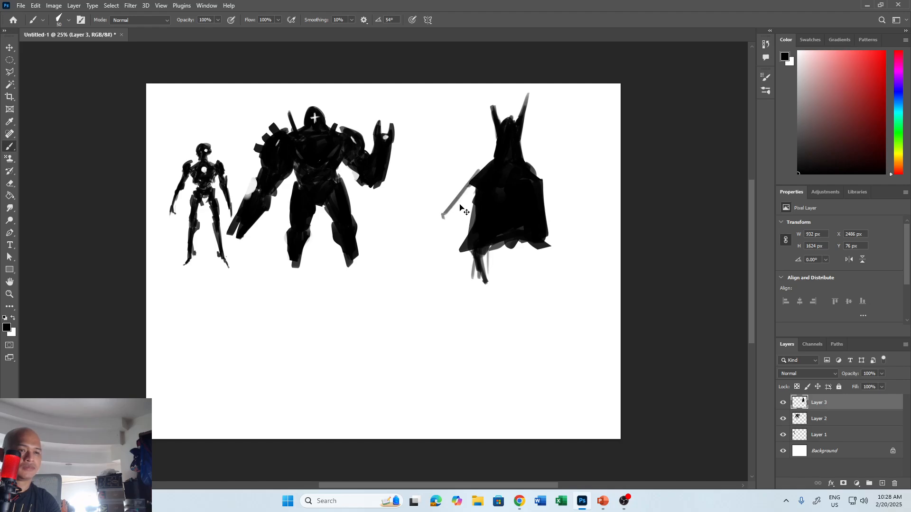
key(ctrl+z)
mouse_move(529, 164)
mouse_down()
mouse_move(545, 180)
mouse_move(553, 174)
mouse_move(530, 161)
mouse_move(561, 153)
mouse_move(551, 166)
mouse_move(543, 160)
mouse_move(551, 159)
mouse_move(538, 179)
mouse_move(561, 161)
mouse_up()
mouse_move(486, 165)
mouse_down()
mouse_move(454, 163)
mouse_move(471, 166)
mouse_move(464, 180)
mouse_move(484, 169)
mouse_move(551, 168)
mouse_move(469, 170)
mouse_move(537, 165)
mouse_move(481, 164)
mouse_move(473, 152)
mouse_move(481, 172)
mouse_up()
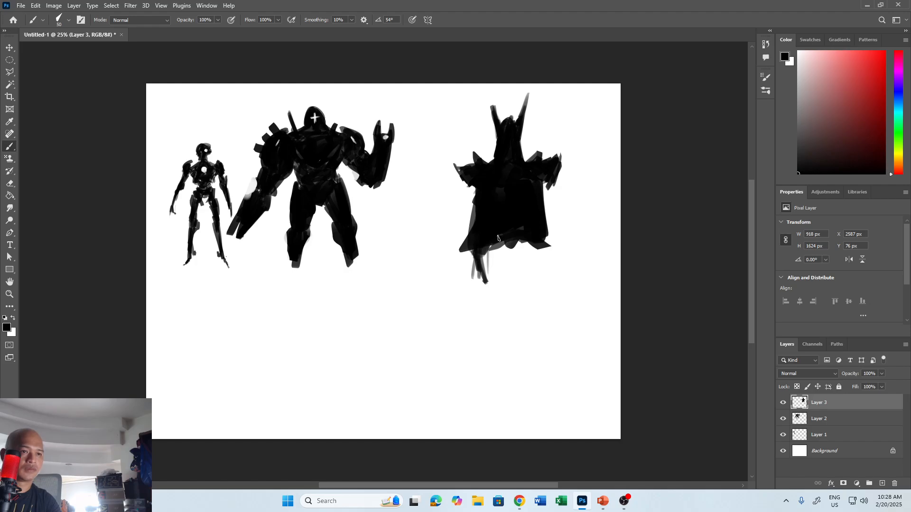
Mark a longer body below the third silhouette's cloak with thin strokes, and fill the cloak downward in black with a brush size of 200.
mouse_move(488, 255)
mouse_down()
mouse_move(484, 306)
mouse_move(539, 247)
mouse_move(569, 339)
mouse_up()
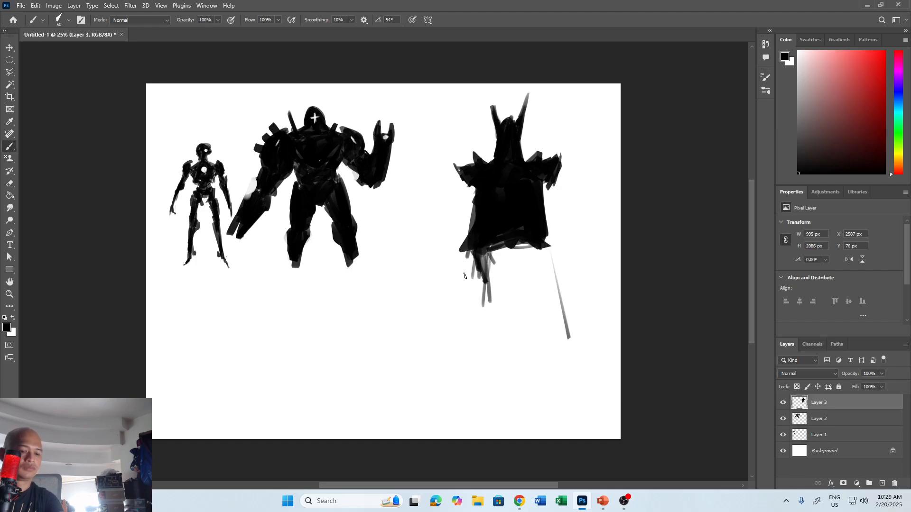
key(bracketright)
key(bracketright)
key(bracketright)
key(bracketright)
key(bracketright)
key(bracketright)
key(bracketright)
key(bracketright)
mouse_move(484, 247)
mouse_down()
mouse_move(515, 248)
mouse_move(531, 266)
mouse_move(532, 217)
mouse_move(544, 309)
mouse_move(480, 238)
mouse_move(471, 257)
mouse_move(479, 280)
mouse_move(499, 272)
mouse_move(546, 273)
mouse_up()
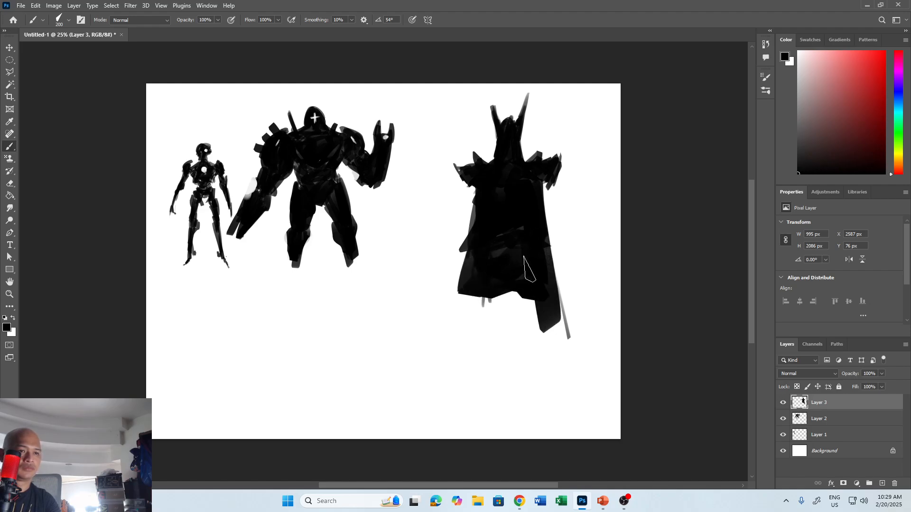
Extend the cloak's hem and, with a smaller brush, paint two narrow legs below it, trimming stray edges with the eraser.
mouse_move(488, 270)
mouse_down()
mouse_move(539, 284)
mouse_move(513, 290)
mouse_move(553, 296)
mouse_move(512, 290)
mouse_move(490, 267)
mouse_move(510, 290)
mouse_move(489, 305)
mouse_move(498, 338)
mouse_move(493, 303)
mouse_move(499, 321)
mouse_move(488, 362)
mouse_move(507, 337)
mouse_up()
key(bracketleft)
key(bracketleft)
key(bracketleft)
key(bracketleft)
key(bracketleft)
key(bracketleft)
mouse_move(531, 316)
mouse_down()
mouse_move(552, 339)
mouse_move(562, 326)
mouse_move(578, 335)
mouse_move(541, 350)
mouse_move(532, 317)
mouse_move(539, 340)
mouse_up()
key(e)
key(b)
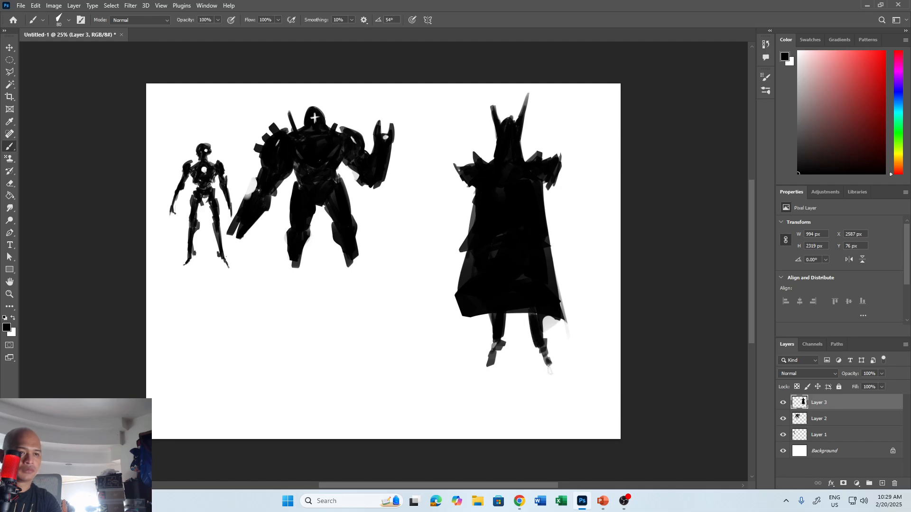
Fill the cloak's uneven waist edge in black and erase the excess beneath the shoulder piece on the opposite side.
drag(474, 209, 474, 237)
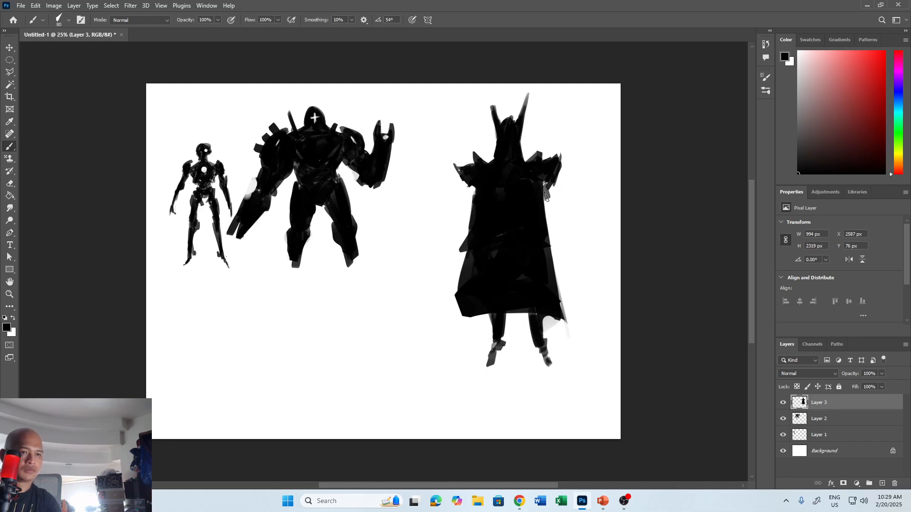
key(e)
mouse_move(550, 194)
mouse_down()
mouse_move(551, 177)
mouse_move(548, 214)
mouse_up()
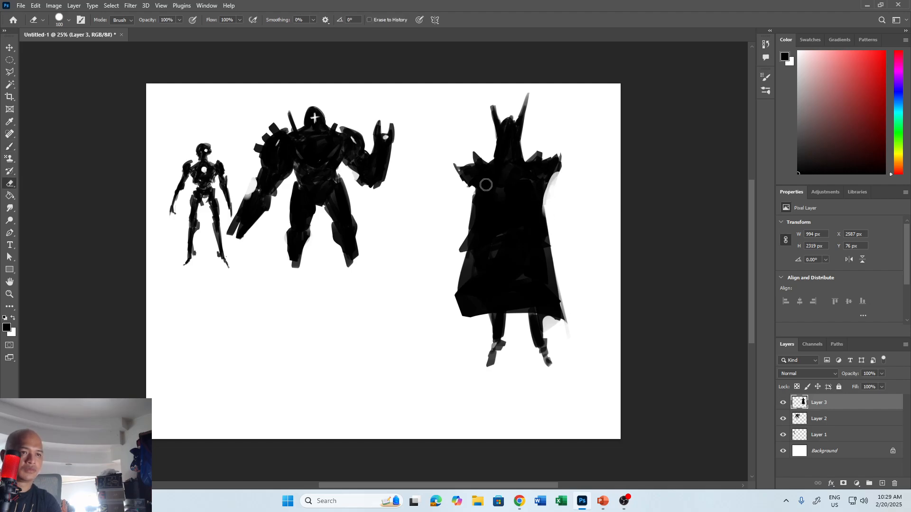
Paint a thin arm hanging beside the cloaked body and undo its last strokes.
key(b)
mouse_move(476, 179)
mouse_down()
mouse_move(470, 227)
mouse_move(460, 232)
mouse_up()
mouse_move(476, 196)
mouse_down()
mouse_move(469, 214)
mouse_move(468, 186)
mouse_move(448, 267)
mouse_up()
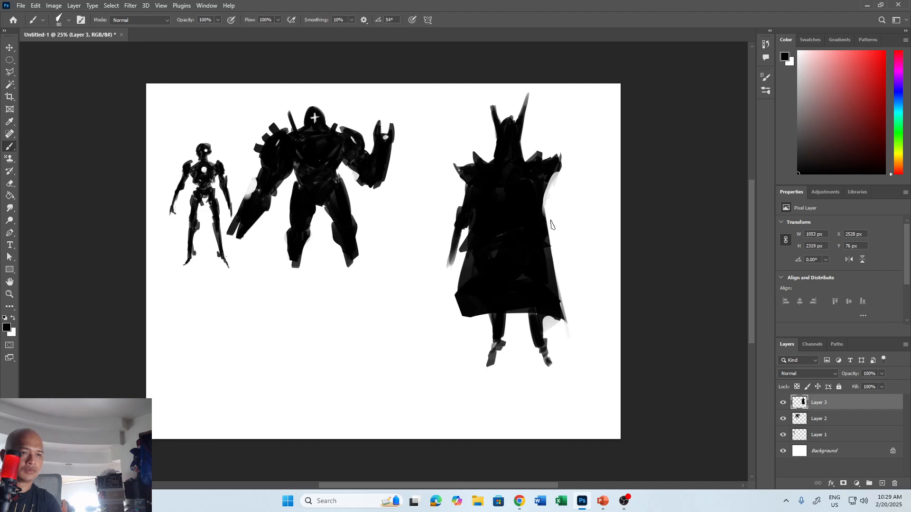
key(ctrl+z)
key(ctrl+z)
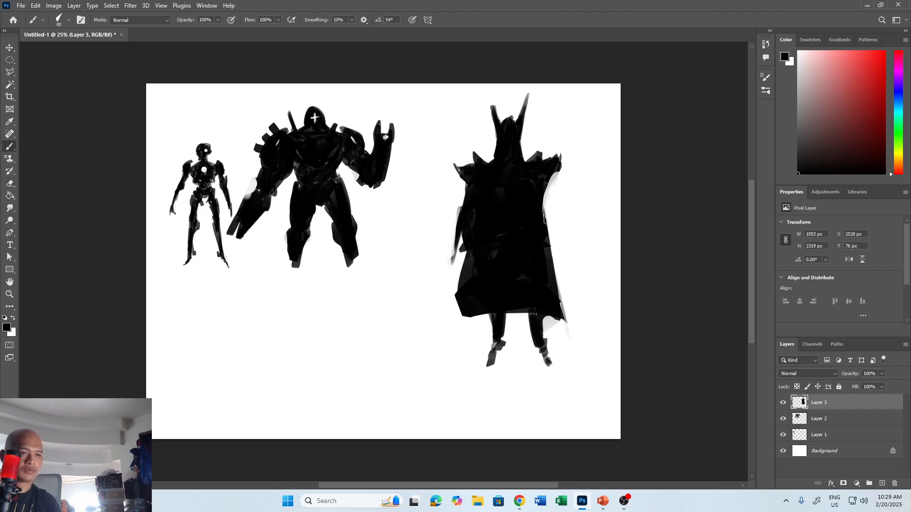
Paint a bent arm on the other side of the cloak and erase the excess along the first arm and the hem below it.
mouse_move(546, 181)
mouse_down()
mouse_move(563, 222)
mouse_move(545, 186)
mouse_move(559, 222)
mouse_move(553, 235)
mouse_move(548, 208)
mouse_move(541, 268)
mouse_move(567, 225)
mouse_move(549, 274)
mouse_up()
key(e)
key(b)
key(e)
drag(455, 266, 451, 240)
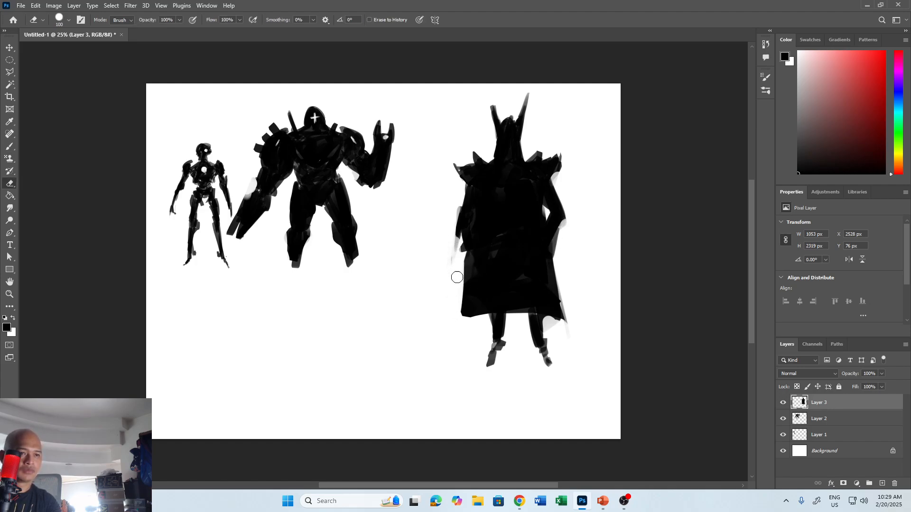
key(b)
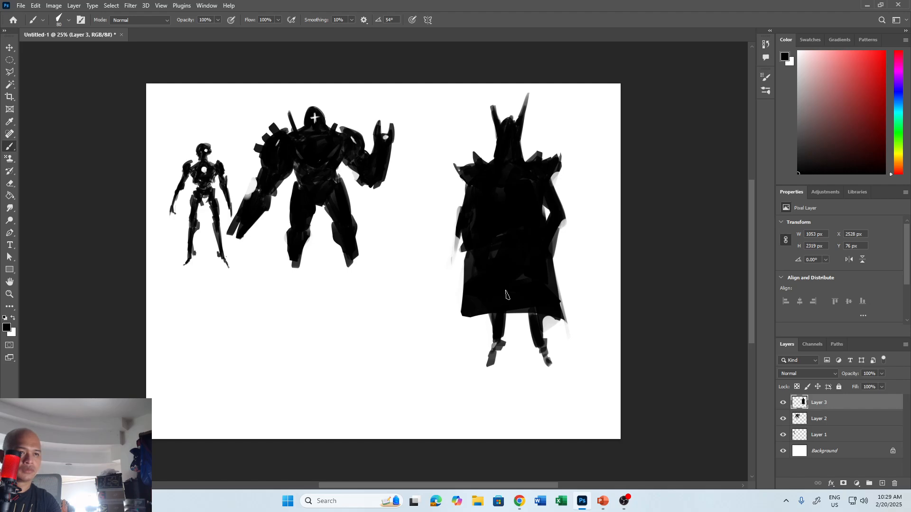
Erase both long horns from the third silhouette and trim its head to a narrow shape.
key(e)
drag(529, 95, 520, 152)
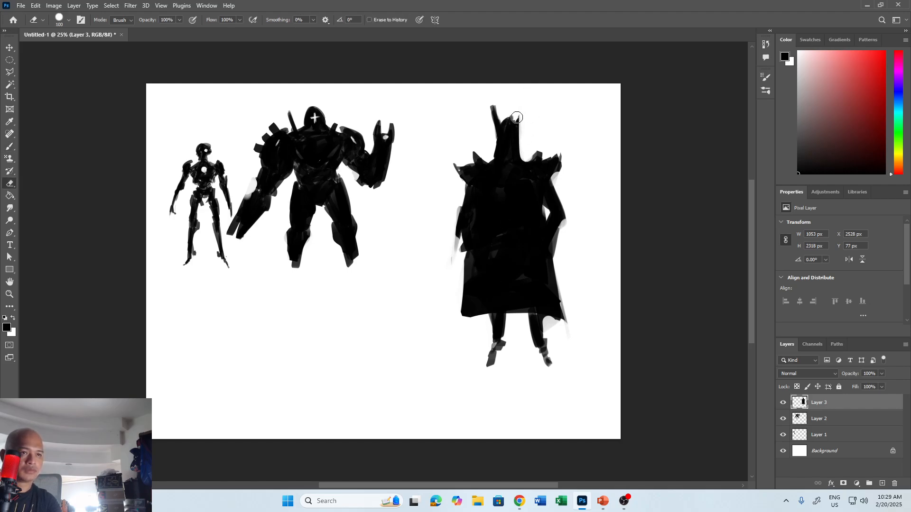
mouse_move(497, 103)
mouse_down()
mouse_move(493, 143)
mouse_move(493, 115)
mouse_move(517, 116)
mouse_move(524, 129)
mouse_move(502, 126)
mouse_move(518, 153)
mouse_up()
key(b)
key(e)
drag(522, 119, 502, 135)
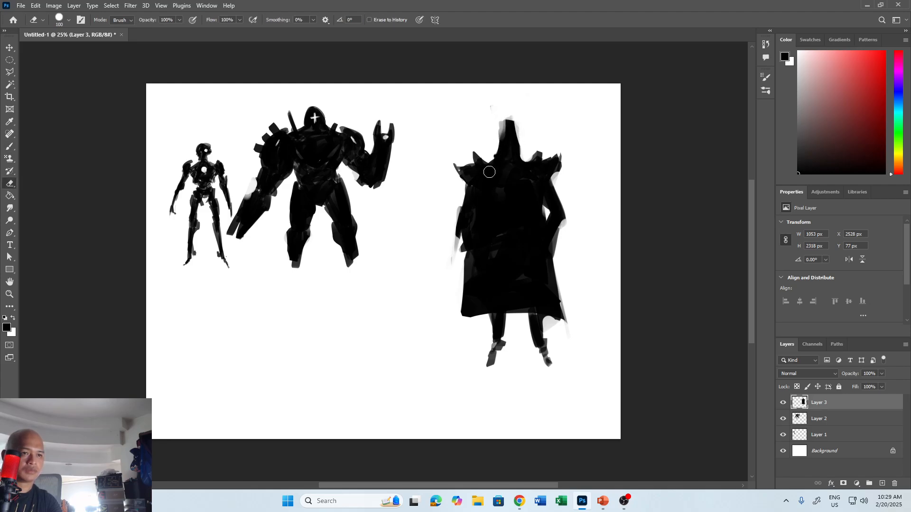
Outline the lower cloak with a polygonal selection, fill it in black with a brush size of 150 for a straight hem, and deselect.
key(b)
key(l)
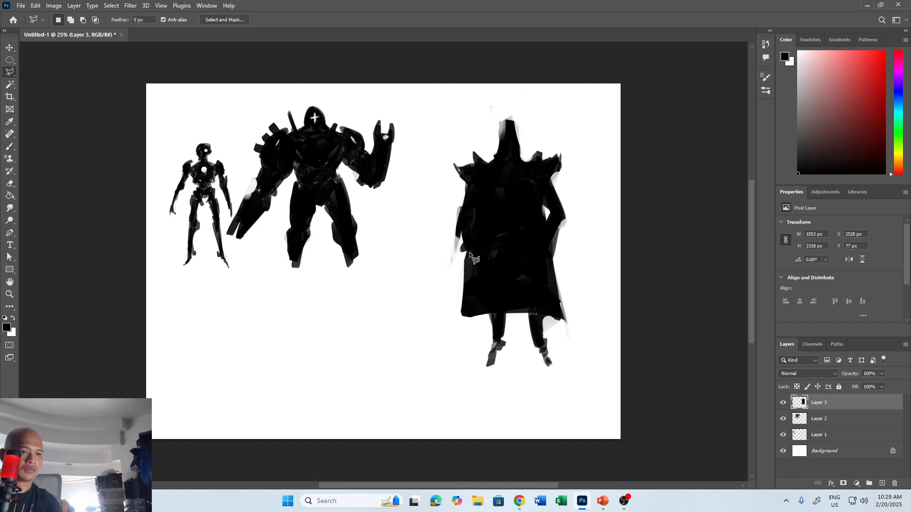
click(471, 234)
click(461, 336)
key(Escape)
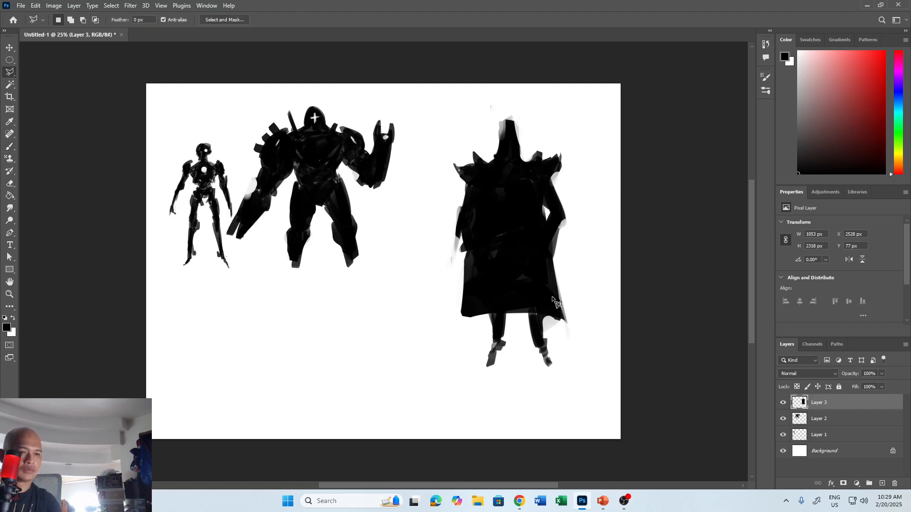
key(b)
key(ctrl+shift+d)
key(bracketright)
key(bracketright)
key(bracketright)
key(bracketright)
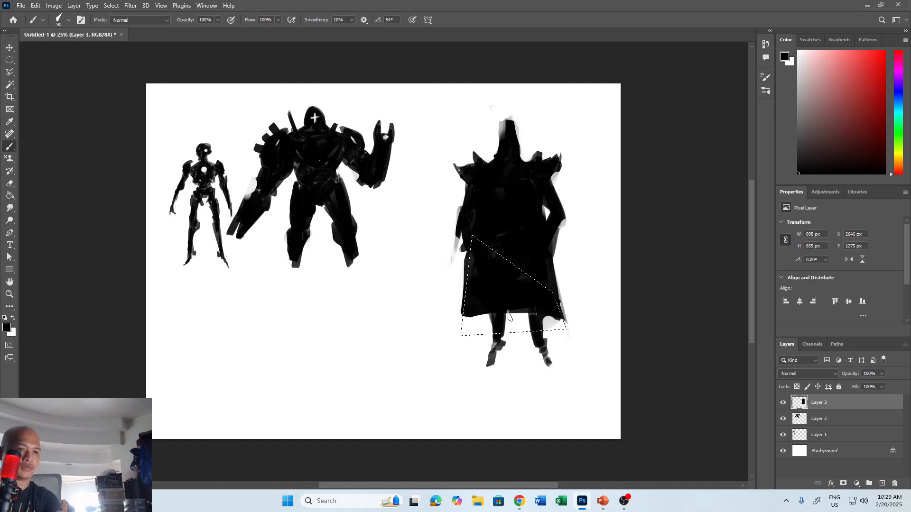
mouse_move(503, 320)
mouse_down()
mouse_move(547, 306)
mouse_move(533, 320)
mouse_move(560, 328)
mouse_up()
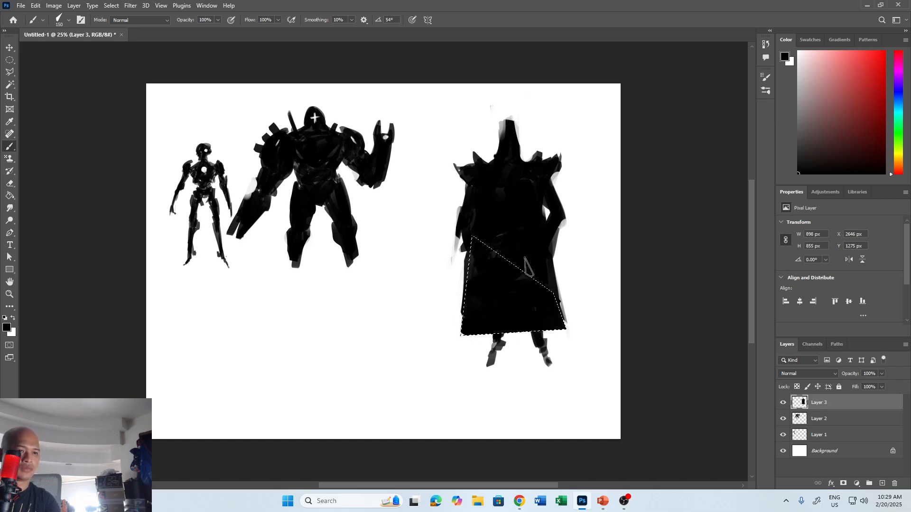
key(ctrl+d)
key(m)
key(b)
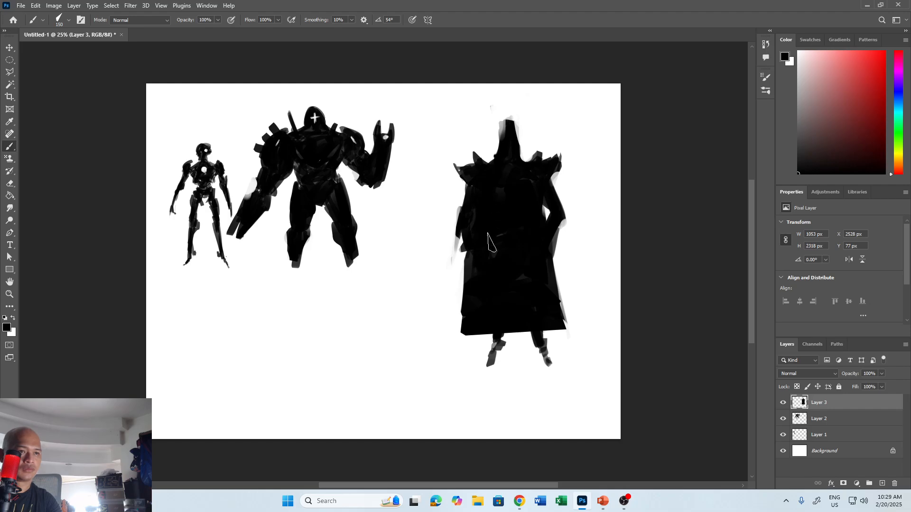
drag(491, 115, 509, 112)
key(ctrl+z)
key(ctrl+z)
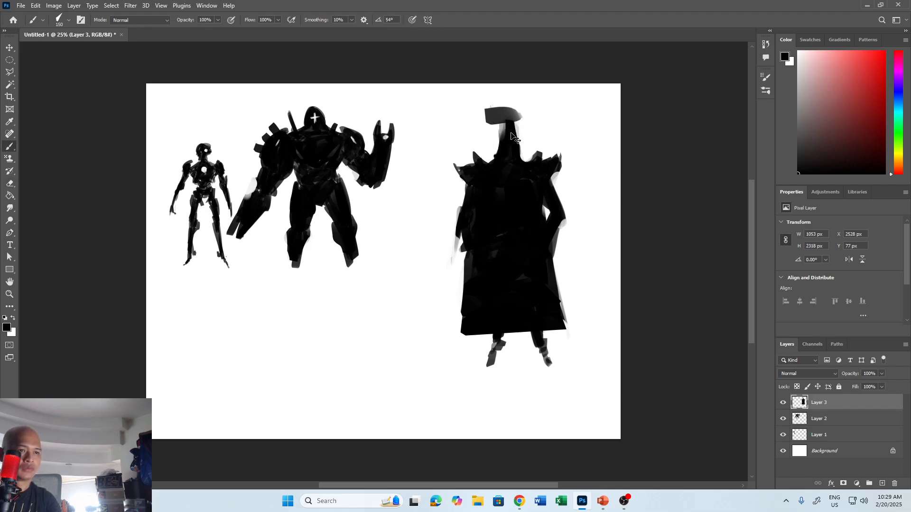
Erase the top of the third silhouette's head and repaint it as a shorter, wider black hood tapering upward.
key(e)
key(b)
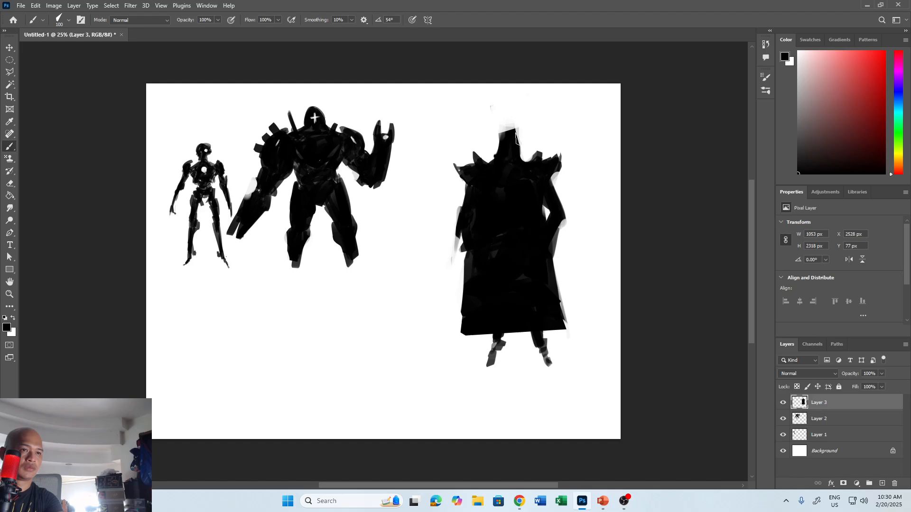
mouse_move(502, 137)
mouse_down()
mouse_move(498, 154)
mouse_move(522, 172)
mouse_up()
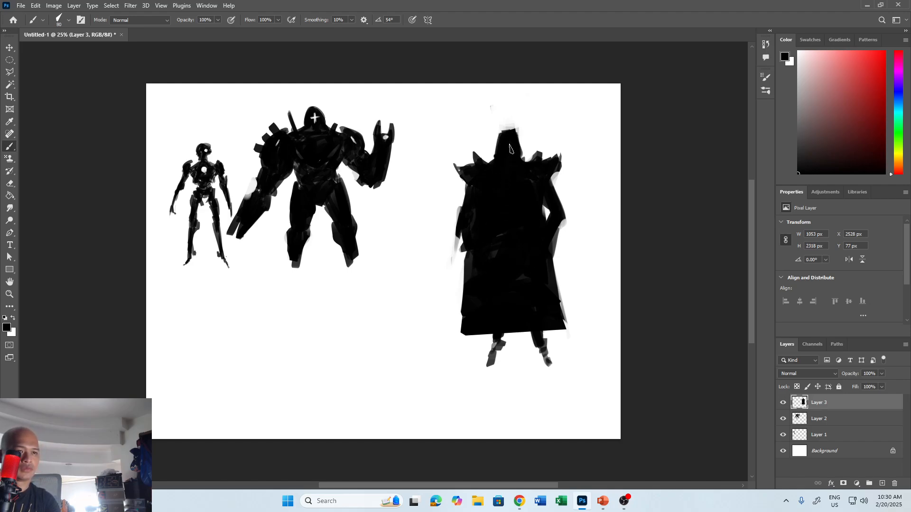
drag(514, 136, 509, 167)
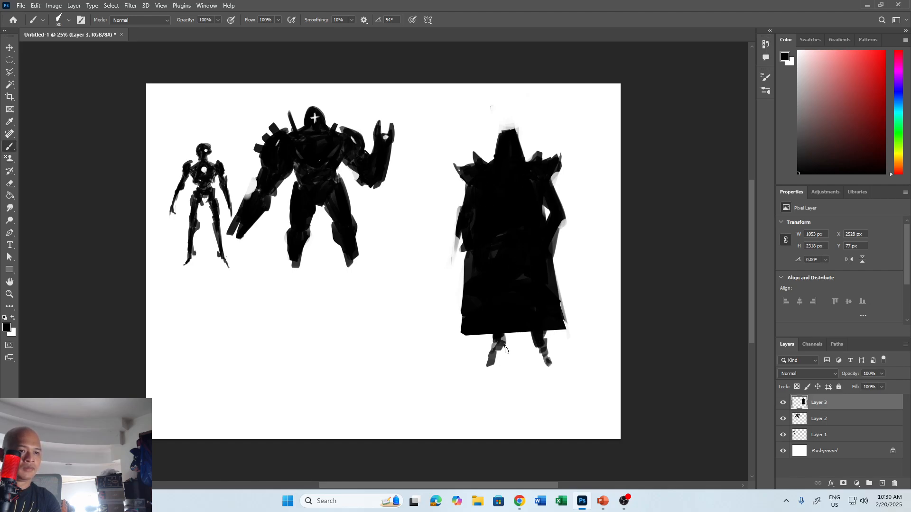
Erase the grey, splayed feet below the cloak and repaint both lower legs as straighter, tapering black shapes.
key(e)
mouse_move(495, 354)
mouse_down()
mouse_move(492, 363)
mouse_move(505, 365)
mouse_up()
key(b)
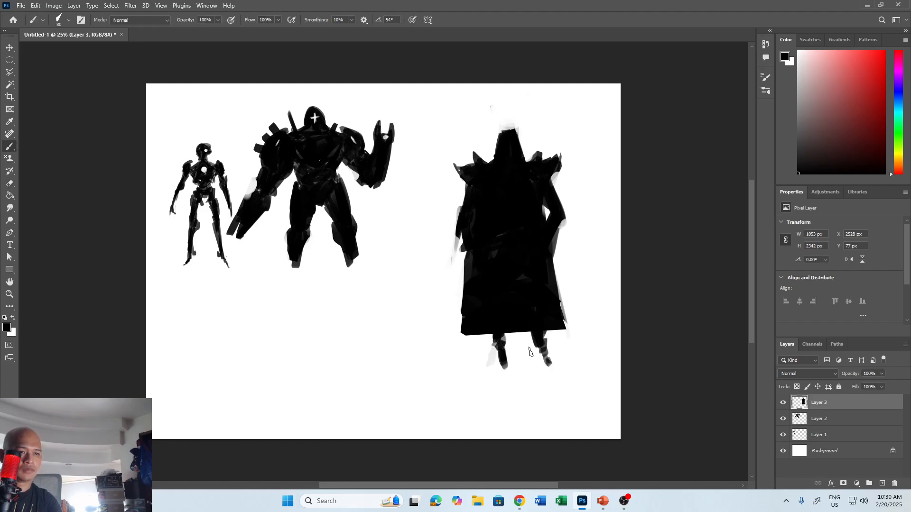
key(e)
mouse_move(546, 344)
mouse_down()
mouse_move(534, 342)
mouse_move(541, 362)
mouse_up()
key(b)
key(e)
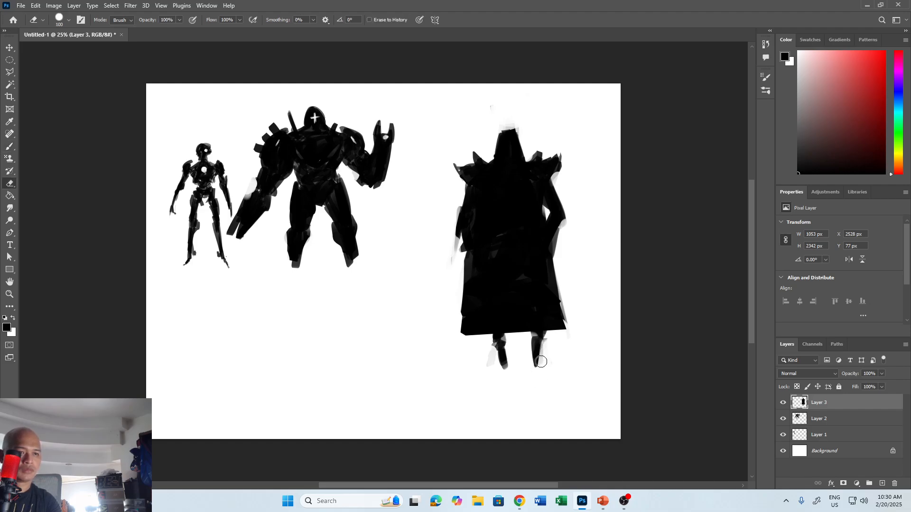
Move the cloaked silhouette closer to the bulky robot and scale it down proportionally to about 56.69%, matching the robot's foot level.
key(v)
drag(565, 267, 532, 251)
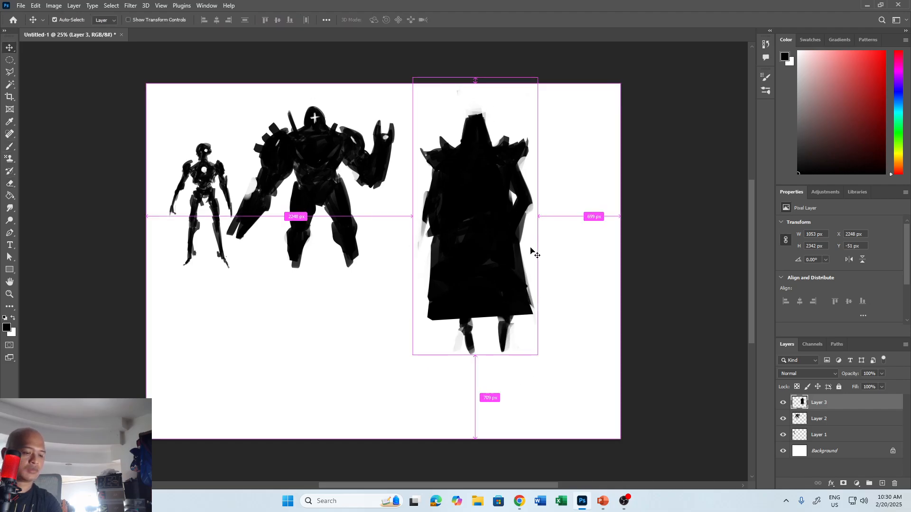
key(ctrl+t)
drag(537, 355, 457, 241)
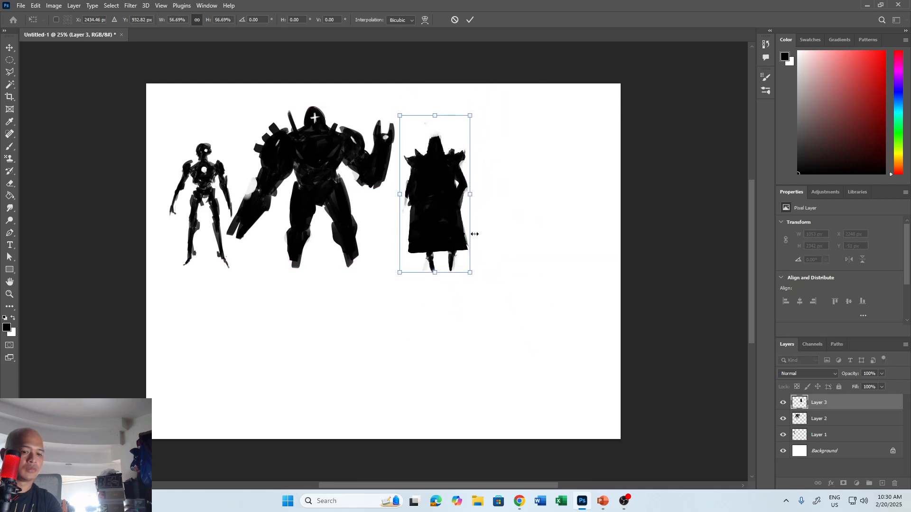
key(Return)
Add tall pointed shoulder spikes, a long thin sword and white eye slits to the cloaked silhouette.
key(b)
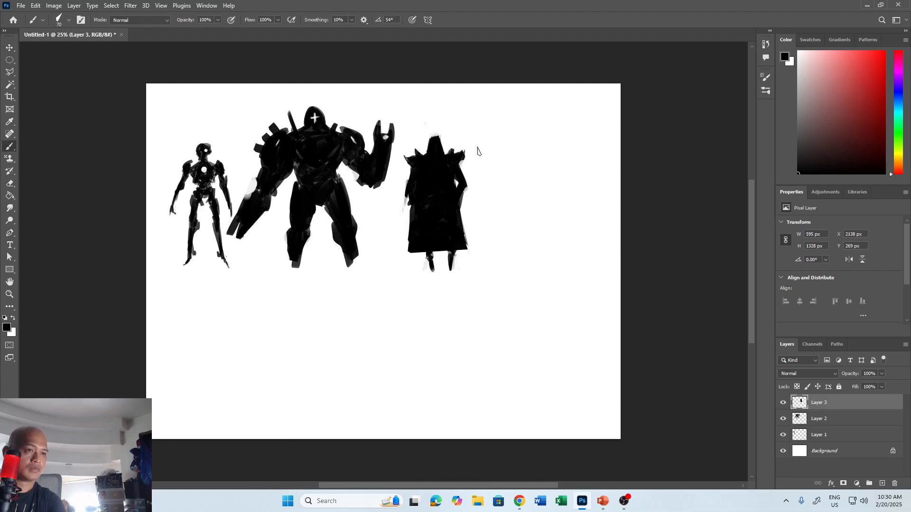
drag(470, 138, 459, 161)
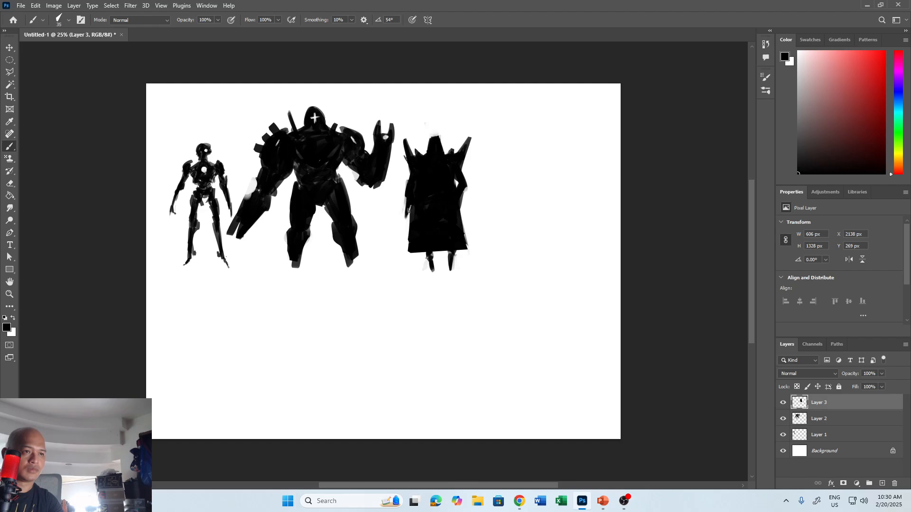
drag(380, 264, 405, 231)
key(x)
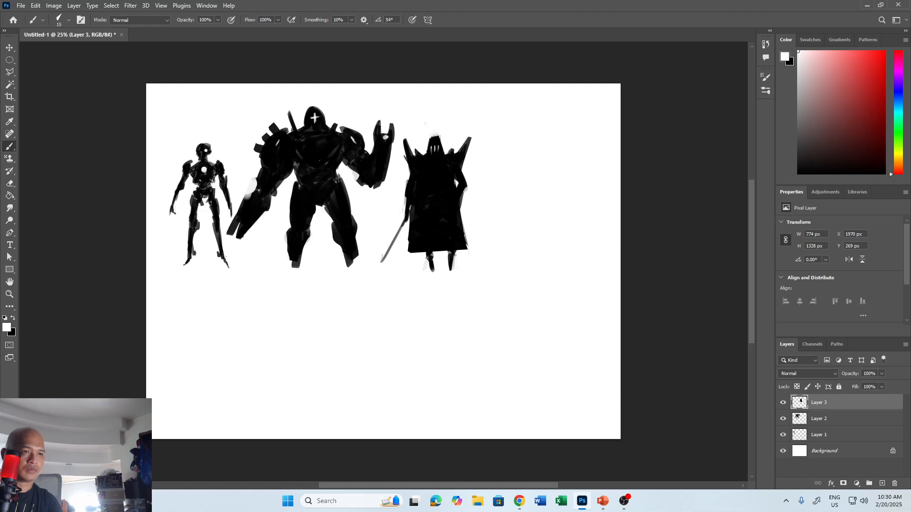
Create a new layer above Layer 3 for the fourth silhouette.
key(v)
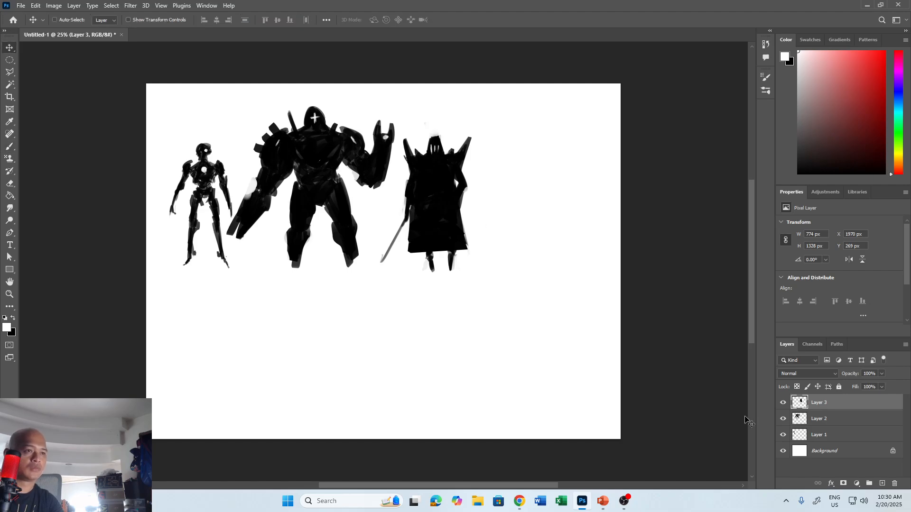
click(882, 483)
key(b)
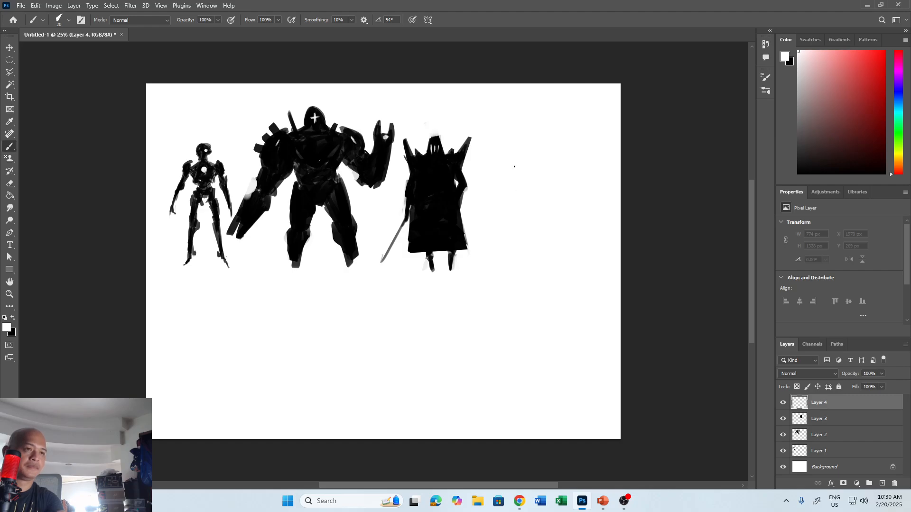
On Layer 3, erase along the outer edges of the cloaked figure's shoulder spikes to make them slimmer.
key(e)
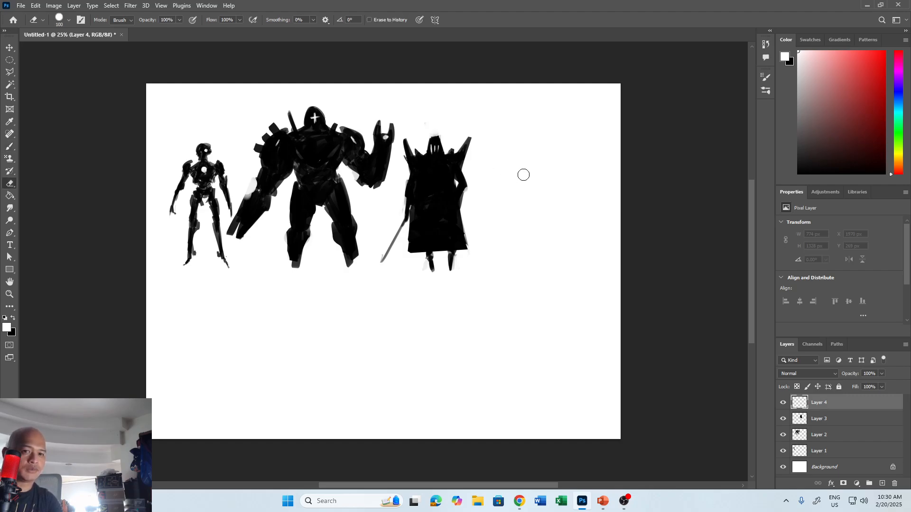
click(824, 417)
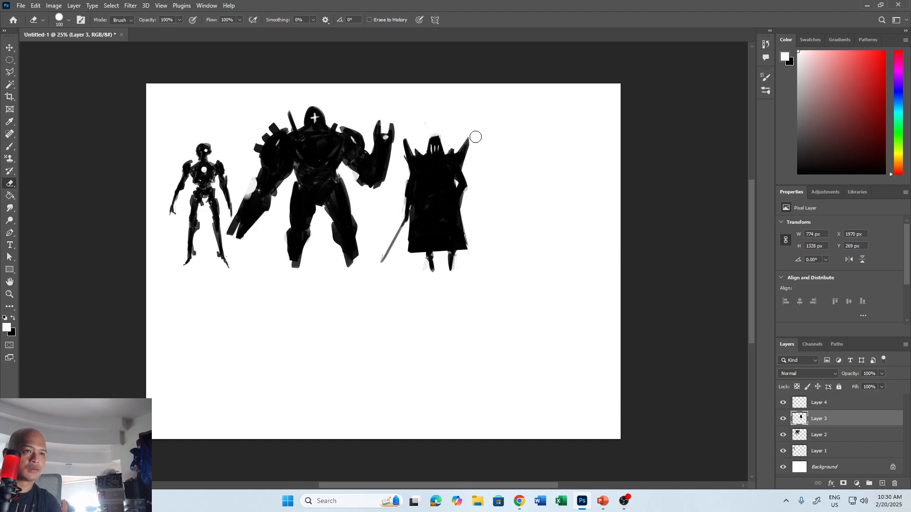
drag(472, 151, 467, 163)
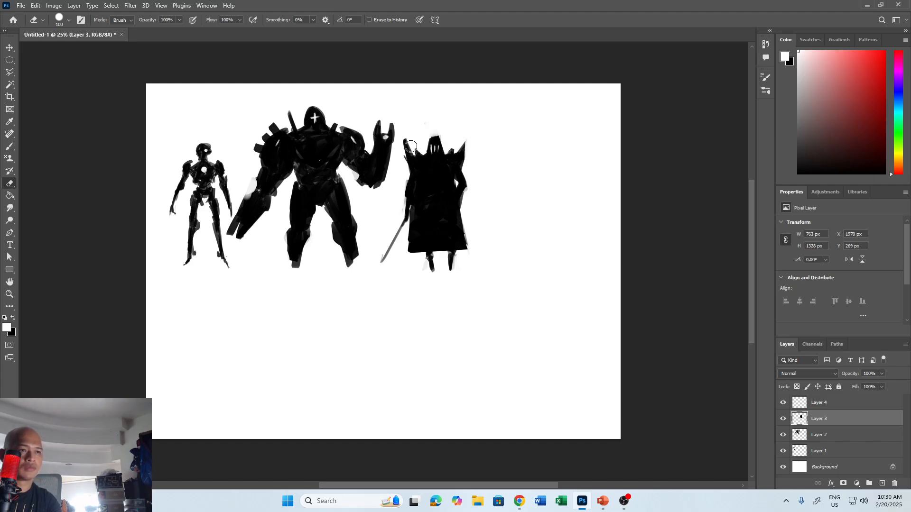
On Layer 4, paint a rounded black head and a bulky hunched torso, about 730 by 756 px, beyond the cloaked figure.
click(852, 405)
key(b)
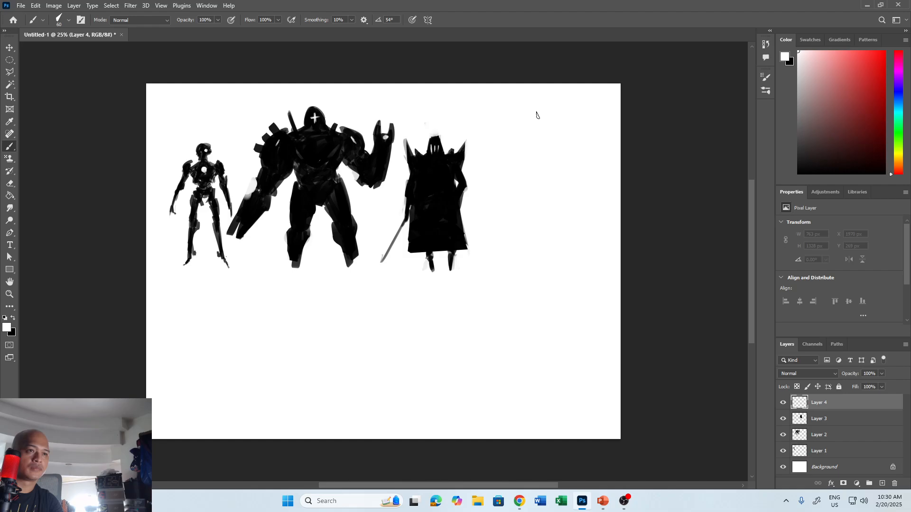
mouse_move(558, 137)
mouse_down()
mouse_move(551, 148)
mouse_move(568, 149)
mouse_move(541, 158)
mouse_move(567, 152)
mouse_move(546, 163)
mouse_move(576, 164)
mouse_move(567, 182)
mouse_move(551, 181)
mouse_move(575, 161)
mouse_move(586, 169)
mouse_move(532, 180)
mouse_move(580, 157)
mouse_move(564, 177)
mouse_move(533, 185)
mouse_move(546, 204)
mouse_move(580, 194)
mouse_move(538, 199)
mouse_move(570, 206)
mouse_move(604, 176)
mouse_up()
key(x)
key(x)
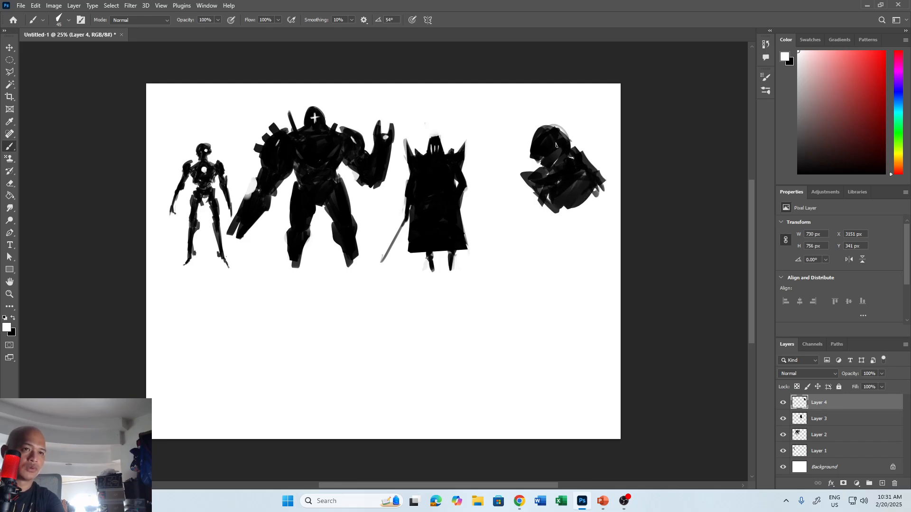
key(x)
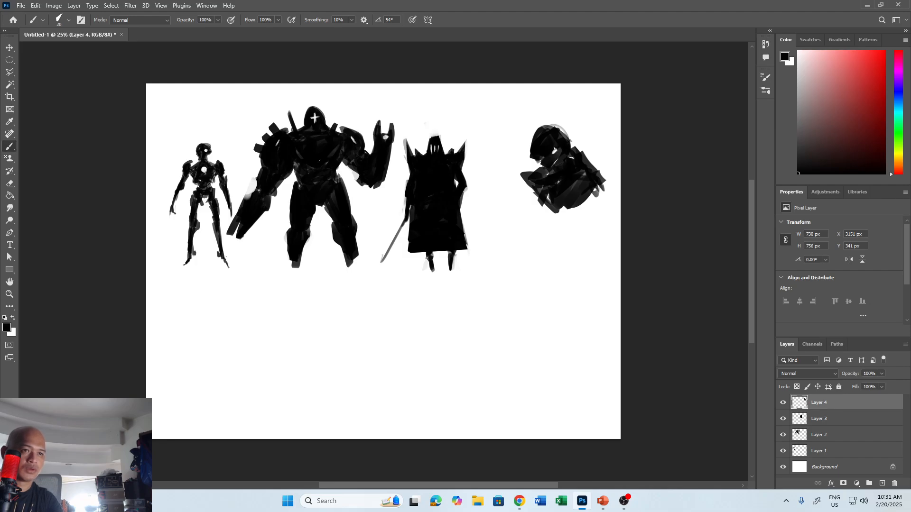
On Layer 4, paint thin curved antennae on the head, shift the hunched figure toward the canvas centre and extend its lower torso in black.
key(x)
key(x)
mouse_move(595, 111)
mouse_down()
mouse_move(564, 132)
mouse_move(591, 112)
mouse_move(598, 123)
mouse_move(573, 114)
mouse_up()
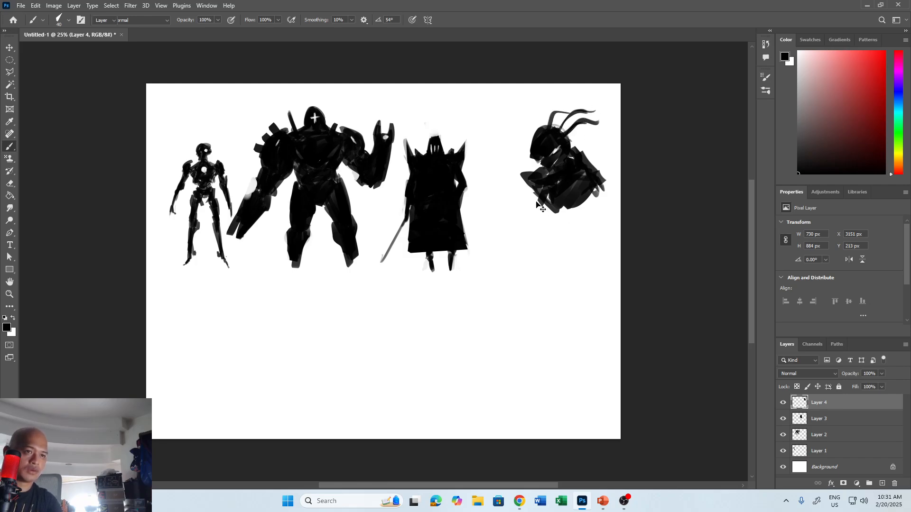
drag(540, 205, 562, 261)
mouse_move(570, 222)
mouse_down()
mouse_move(586, 262)
mouse_move(609, 260)
mouse_move(538, 216)
mouse_move(565, 264)
mouse_move(600, 231)
mouse_up()
mouse_move(606, 227)
mouse_down()
mouse_move(596, 254)
mouse_move(530, 285)
mouse_up()
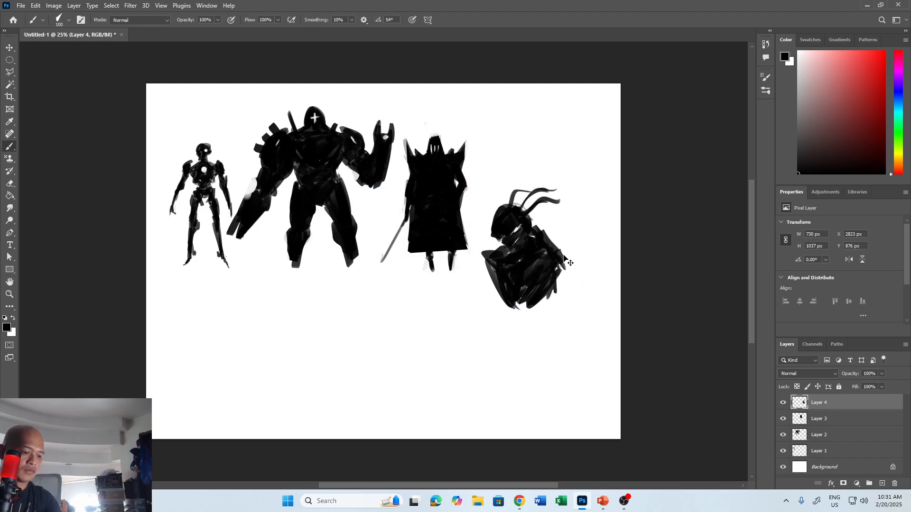
Scale the hunched figure on Layer 4 down and move it back up into the canvas's upper right area.
key(ctrl+t)
mouse_move(565, 311)
mouse_down()
mouse_move(527, 256)
mouse_move(555, 166)
mouse_move(575, 138)
mouse_up()
key(Return)
Paint upper arms and a tall upright fin behind each shoulder, making the fourth figure about 651 by 624 px.
mouse_move(583, 140)
mouse_down()
mouse_move(576, 161)
mouse_move(586, 176)
mouse_up()
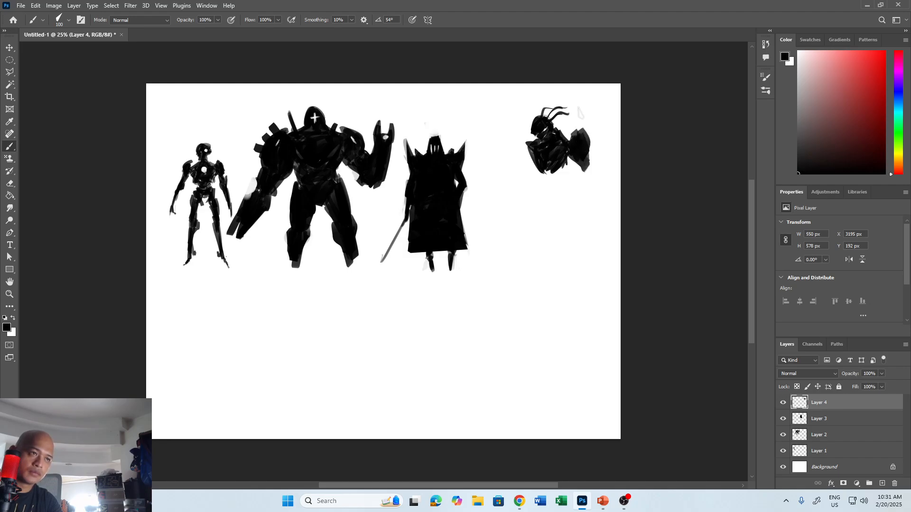
drag(579, 112, 581, 151)
mouse_move(527, 140)
mouse_down()
mouse_move(518, 156)
mouse_move(522, 118)
mouse_move(519, 148)
mouse_move(557, 173)
mouse_move(570, 167)
mouse_move(554, 145)
mouse_move(547, 159)
mouse_move(556, 145)
mouse_up()
key(x)
key(x)
key(x)
key(x)
drag(550, 147, 541, 156)
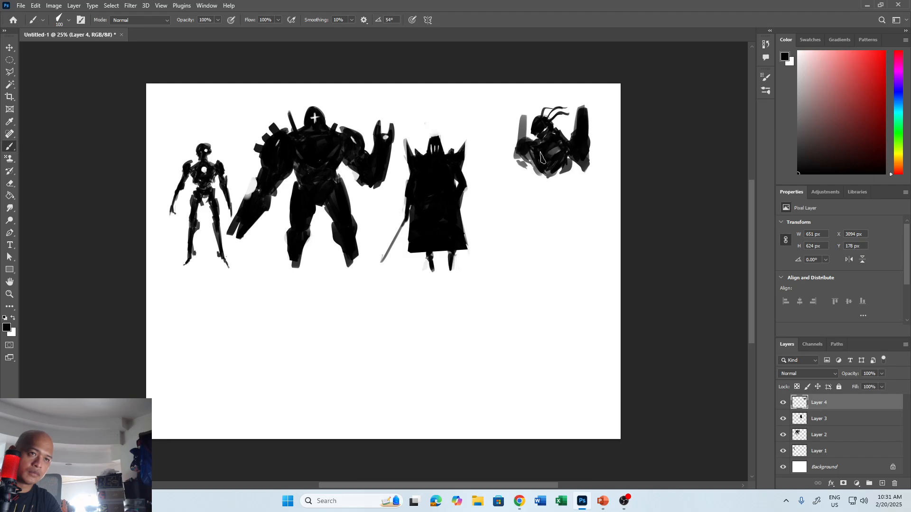
With a smaller brush, add thin white detail lines on the chest and one shoulder fin, and paint a narrow black waist.
key(x)
key(bracketleft)
key(bracketleft)
key(bracketleft)
key(bracketleft)
key(bracketleft)
key(bracketleft)
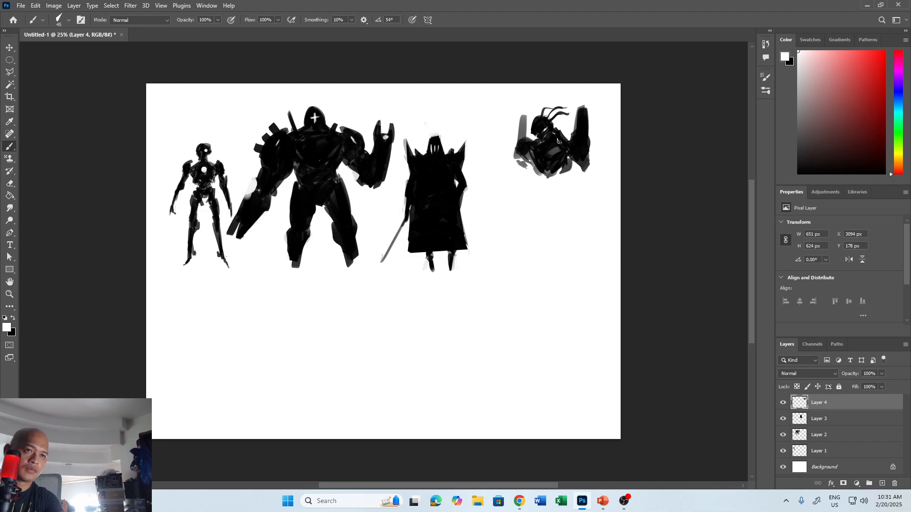
key(x)
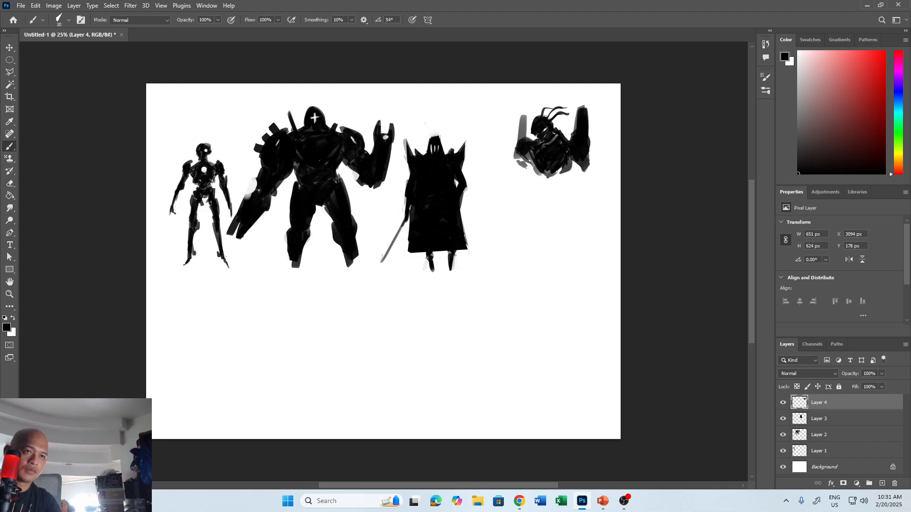
key(x)
mouse_move(585, 113)
mouse_down()
mouse_move(581, 163)
mouse_move(551, 174)
mouse_move(571, 177)
mouse_move(562, 186)
mouse_move(550, 183)
mouse_up()
With a 60 px black brush, paint the hips and two long, wide-spread legs, making the fourth figure about 812 by 1651 px.
key(x)
key(bracketright)
key(bracketright)
key(bracketright)
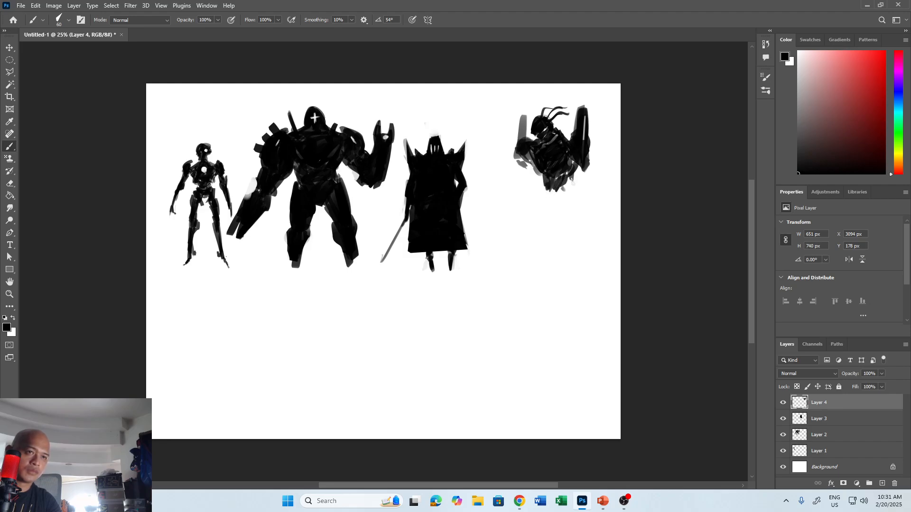
mouse_move(576, 161)
mouse_down()
mouse_move(562, 188)
mouse_move(567, 181)
mouse_move(536, 179)
mouse_move(548, 206)
mouse_move(535, 189)
mouse_move(545, 204)
mouse_move(566, 190)
mouse_move(562, 204)
mouse_move(579, 209)
mouse_move(568, 240)
mouse_move(563, 234)
mouse_move(571, 240)
mouse_move(569, 196)
mouse_move(557, 216)
mouse_move(575, 209)
mouse_move(552, 225)
mouse_move(557, 235)
mouse_move(554, 206)
mouse_move(567, 231)
mouse_move(581, 222)
mouse_move(555, 206)
mouse_move(568, 235)
mouse_move(568, 218)
mouse_move(584, 232)
mouse_move(593, 278)
mouse_up()
right_click(593, 278)
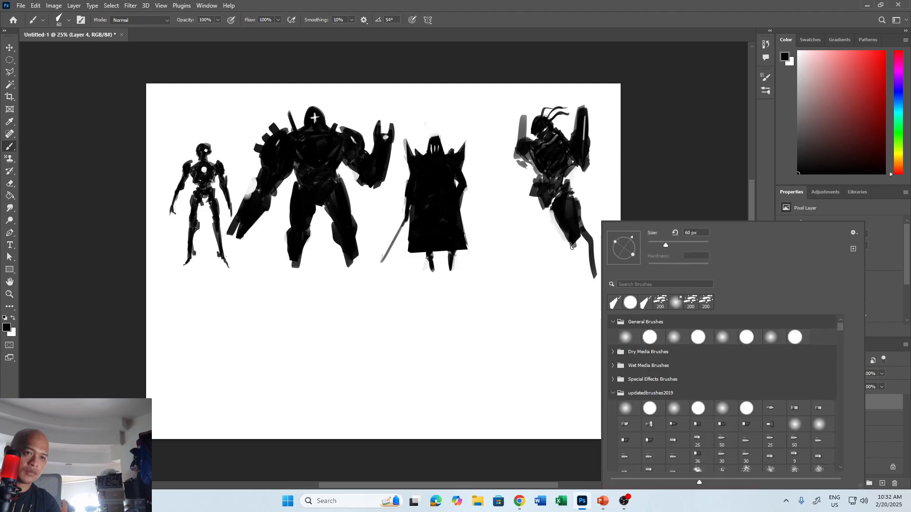
key(Escape)
mouse_move(569, 237)
mouse_down()
mouse_move(597, 295)
mouse_move(581, 267)
mouse_move(596, 292)
mouse_up()
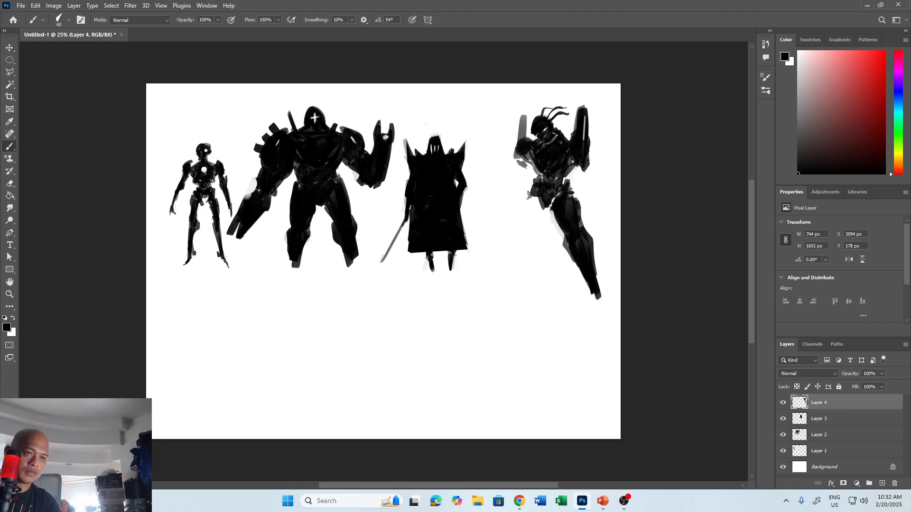
mouse_move(524, 218)
mouse_down()
mouse_move(531, 198)
mouse_move(541, 229)
mouse_move(546, 209)
mouse_move(532, 227)
mouse_move(522, 201)
mouse_move(541, 242)
mouse_move(526, 239)
mouse_move(519, 269)
mouse_move(536, 239)
mouse_move(529, 257)
mouse_move(522, 240)
mouse_move(507, 294)
mouse_move(524, 268)
mouse_move(509, 288)
mouse_up()
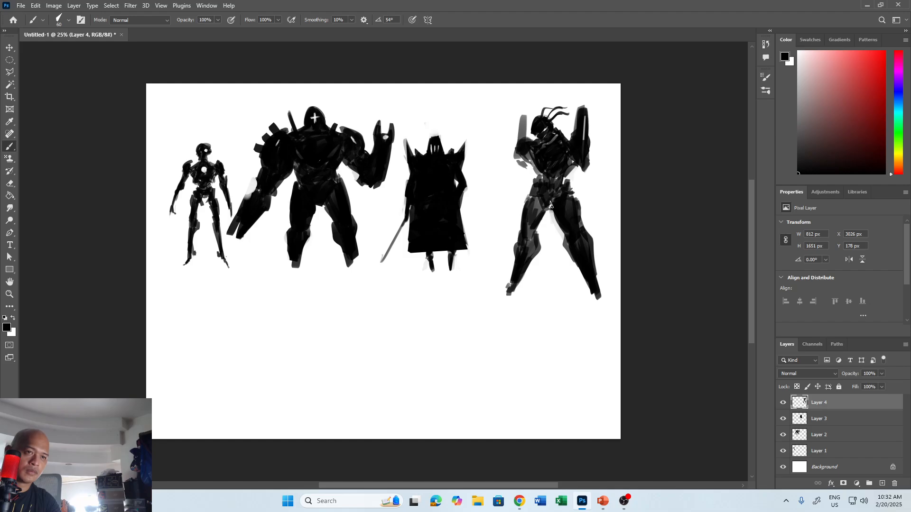
Paint a solid black plate hanging from the fourth figure's waist between its thighs.
key(x)
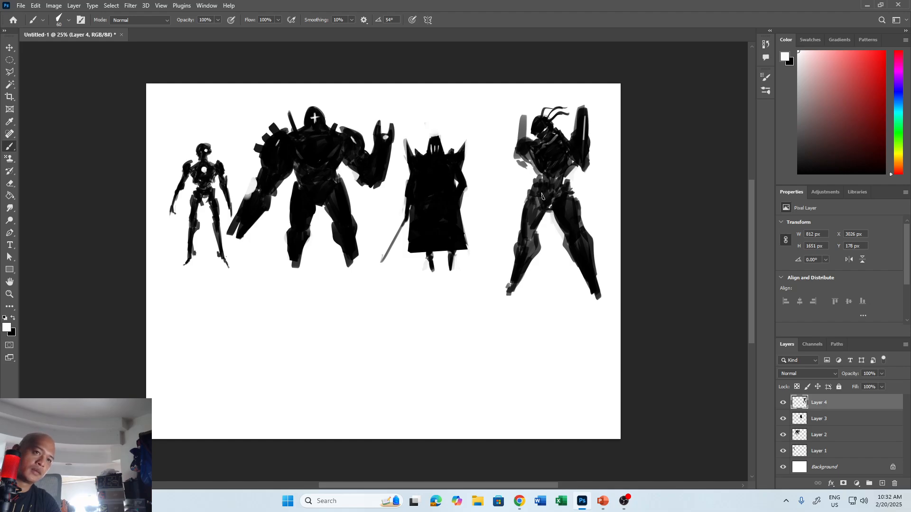
key(x)
mouse_move(542, 195)
mouse_down()
mouse_move(548, 227)
mouse_move(541, 180)
mouse_move(539, 193)
mouse_move(555, 180)
mouse_move(546, 184)
mouse_move(550, 167)
mouse_move(571, 213)
mouse_up()
key(x)
key(x)
drag(536, 164, 531, 152)
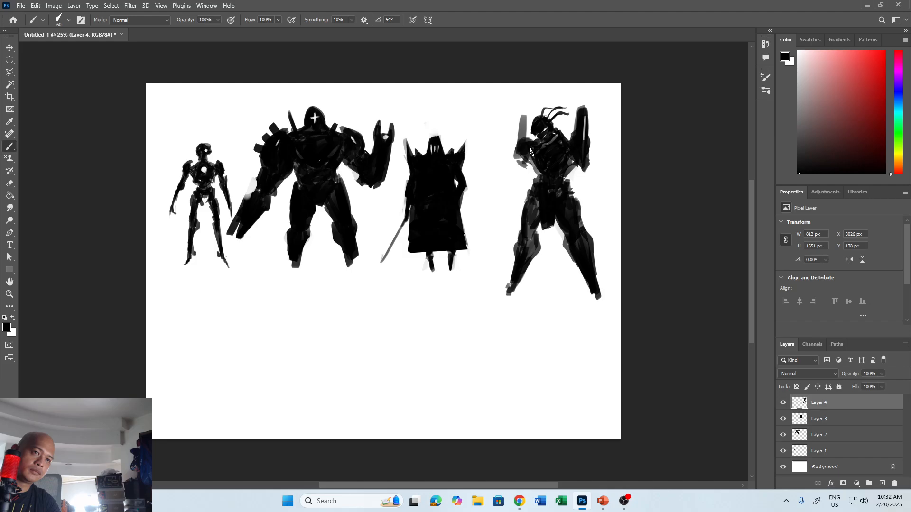
Outline the fourth figure's head and antennae with the Polygonal Lasso and cut them from Layer 4.
key(l)
click(532, 135)
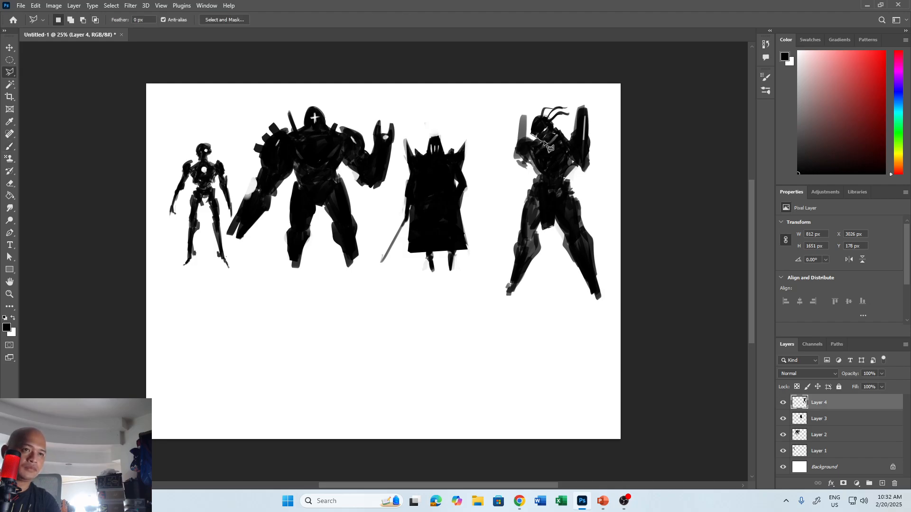
click(546, 142)
click(576, 124)
click(585, 100)
click(543, 98)
click(531, 109)
click(532, 135)
key(Delete)
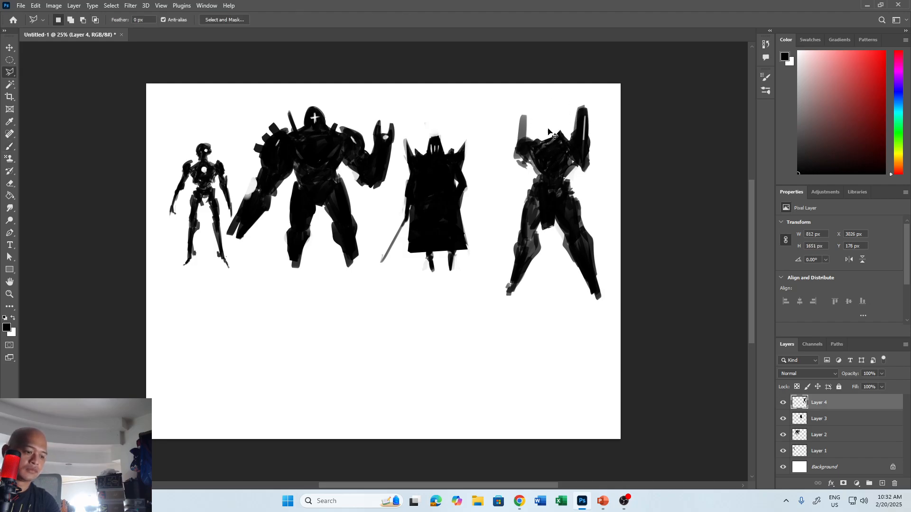
Paste the cut head, scale it down to about 250 by 224 px, place it on the neck and merge it into Layer 4.
key(ctrl+v)
key(ctrl+t)
drag(406, 240, 557, 141)
key(Return)
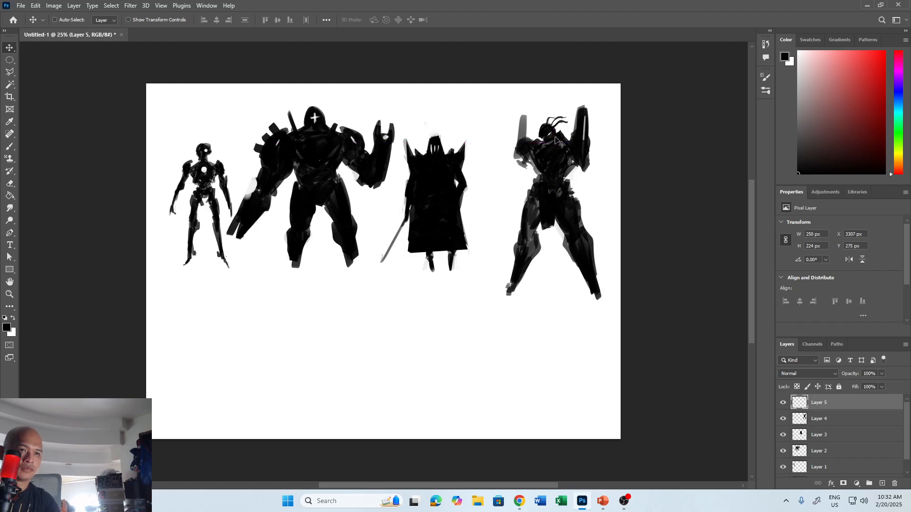
key(ctrl)
key(ctrl+e)
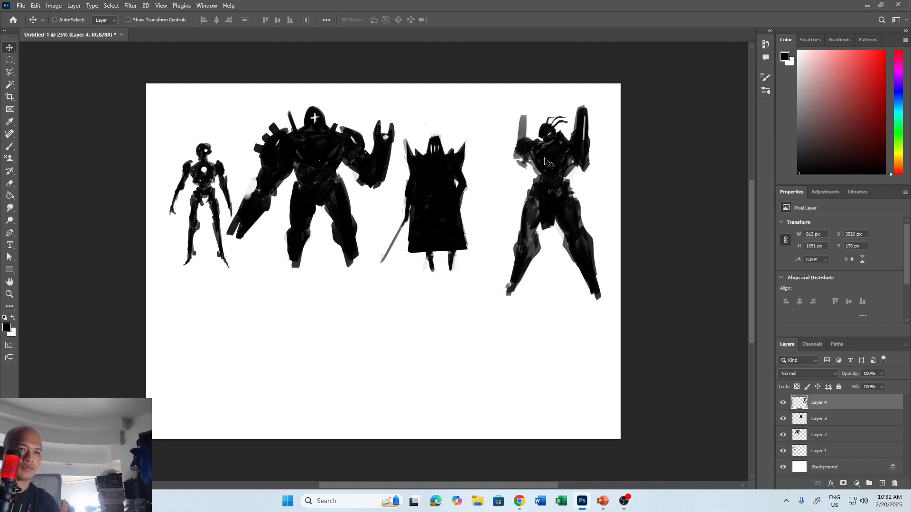
Paint forearms with thin upright blades at both elbows, and darken the grey shoulder fin with a 30 px brush.
key(b)
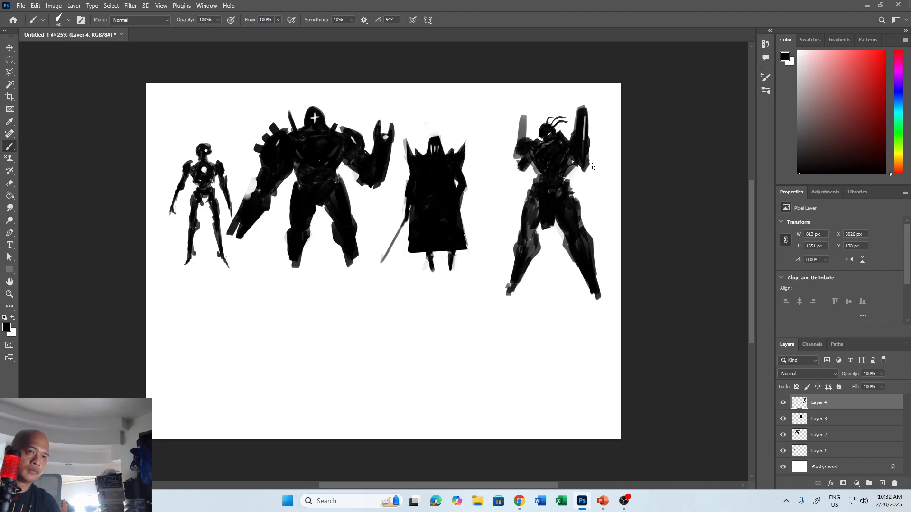
drag(588, 153, 593, 167)
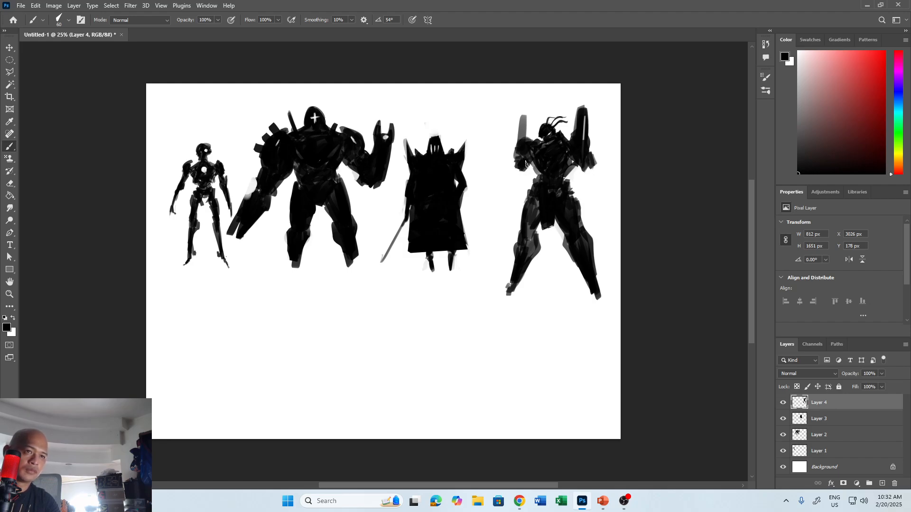
drag(518, 172, 518, 194)
mouse_move(586, 174)
mouse_down()
mouse_move(593, 204)
mouse_move(601, 169)
mouse_move(597, 192)
mouse_up()
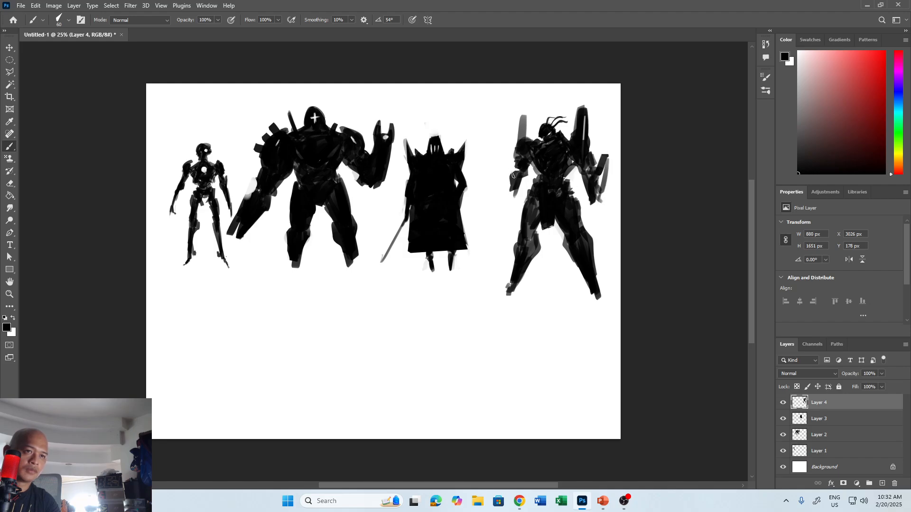
drag(507, 155, 511, 192)
key(bracketleft)
key(bracketleft)
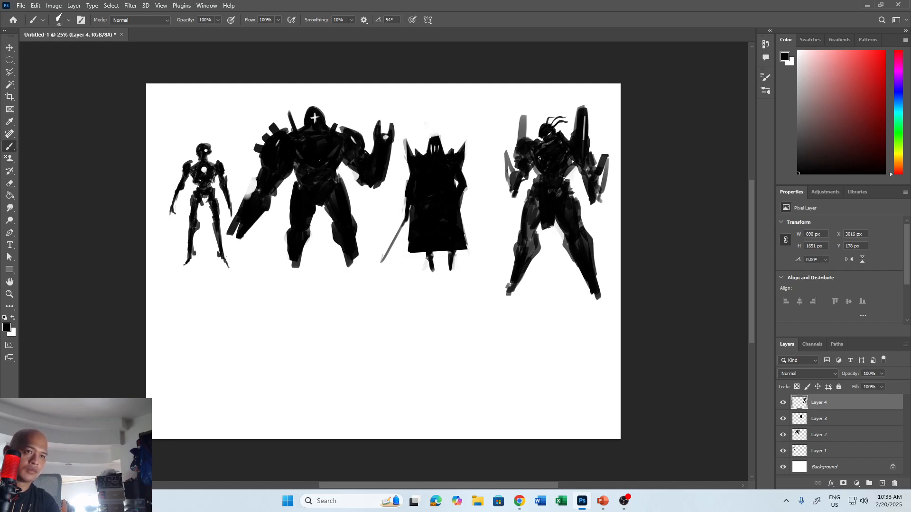
drag(525, 117, 528, 155)
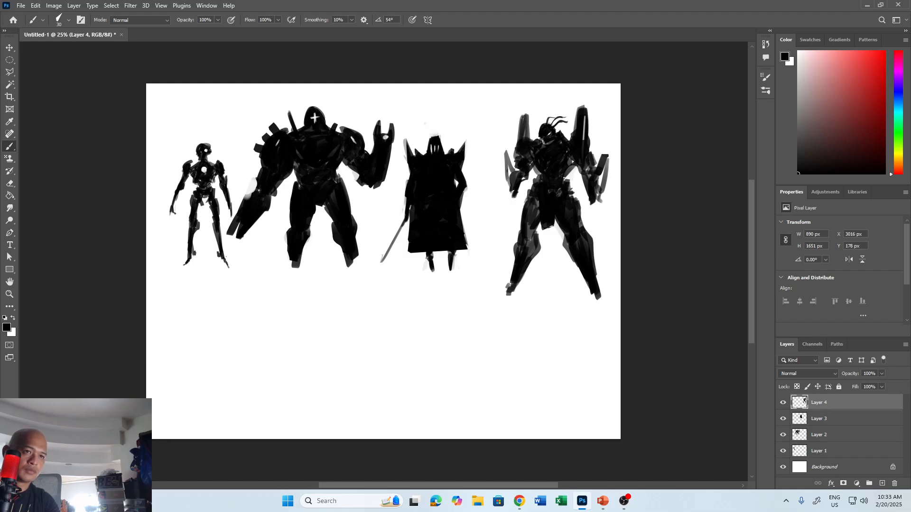
Refine the upper body with small black and white strokes and paint a long pointed blade extending down from each arm.
key(x)
key(x)
key(x)
key(x)
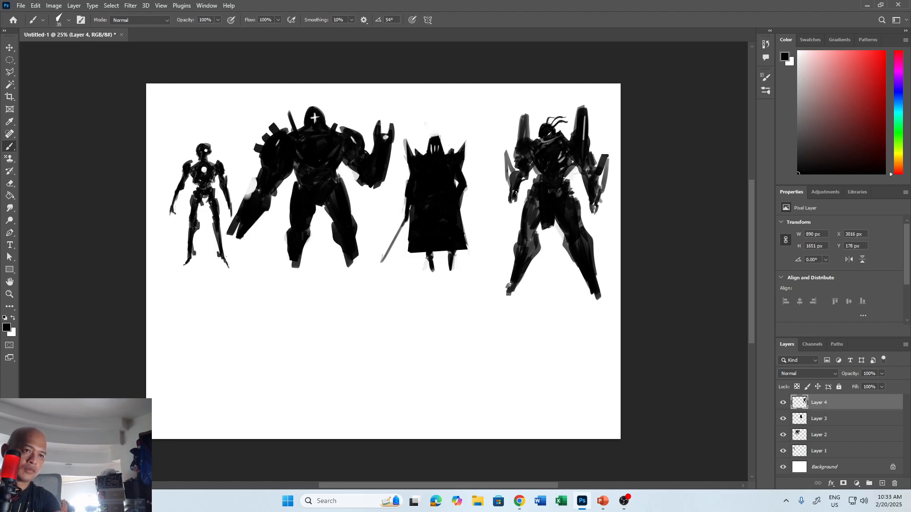
key(])
mouse_move(522, 185)
mouse_down()
mouse_move(502, 211)
mouse_move(508, 203)
mouse_up()
mouse_move(507, 204)
mouse_down()
mouse_move(509, 218)
mouse_move(491, 232)
mouse_up()
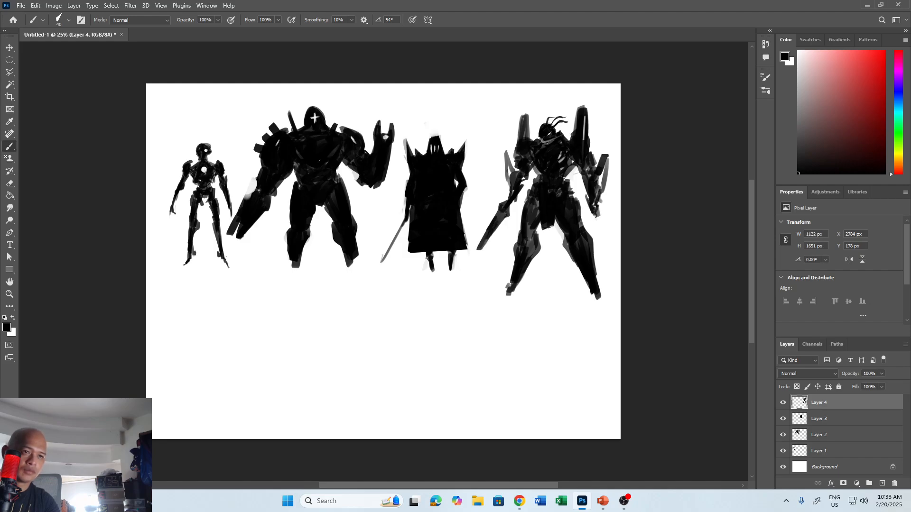
mouse_move(601, 224)
mouse_down()
mouse_move(611, 266)
mouse_move(607, 250)
mouse_move(596, 251)
mouse_up()
Scale the cloaked figure on Layer 3 to about 76% and reposition it between the bulky and fourth figures.
key(v)
click(835, 419)
key(ctrl+t)
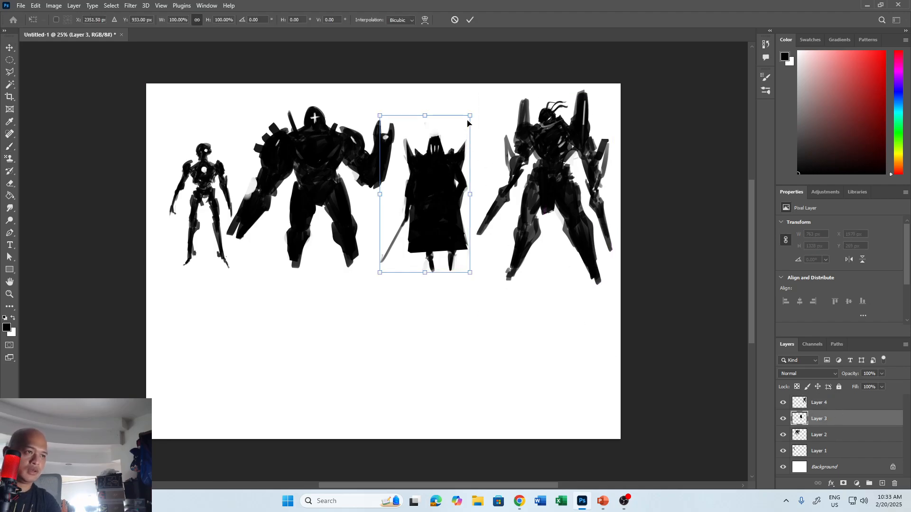
drag(470, 117, 458, 154)
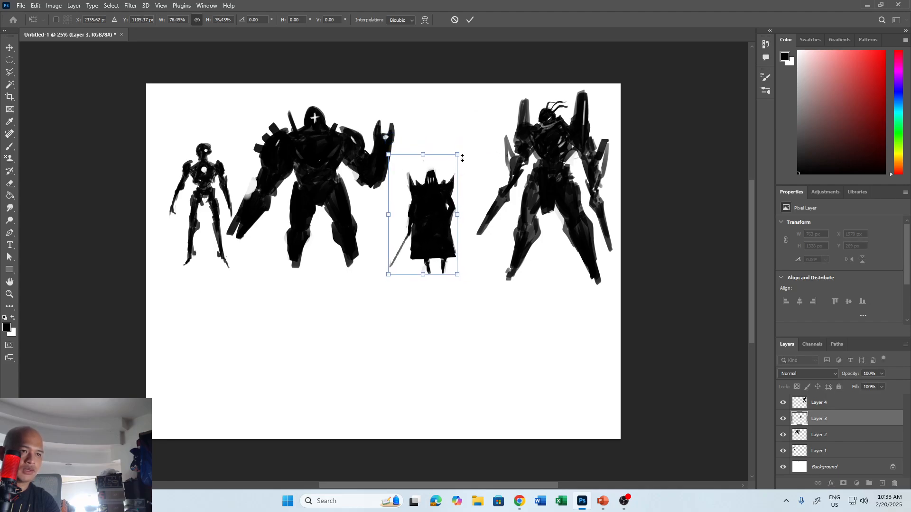
drag(441, 187, 446, 183)
key(Return)
Scale the slim figure on Layer 1 to about 97% and shift it down toward the canvas's left edge.
click(839, 450)
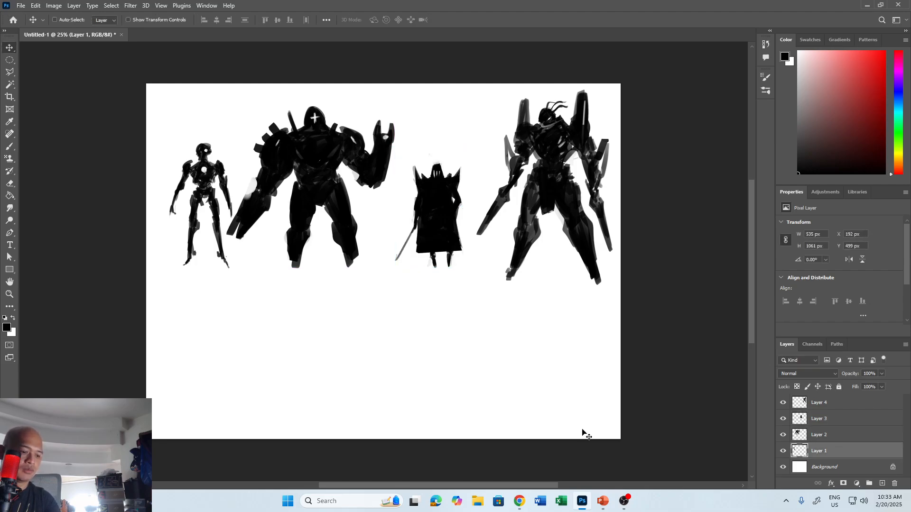
key(ctrl+v)
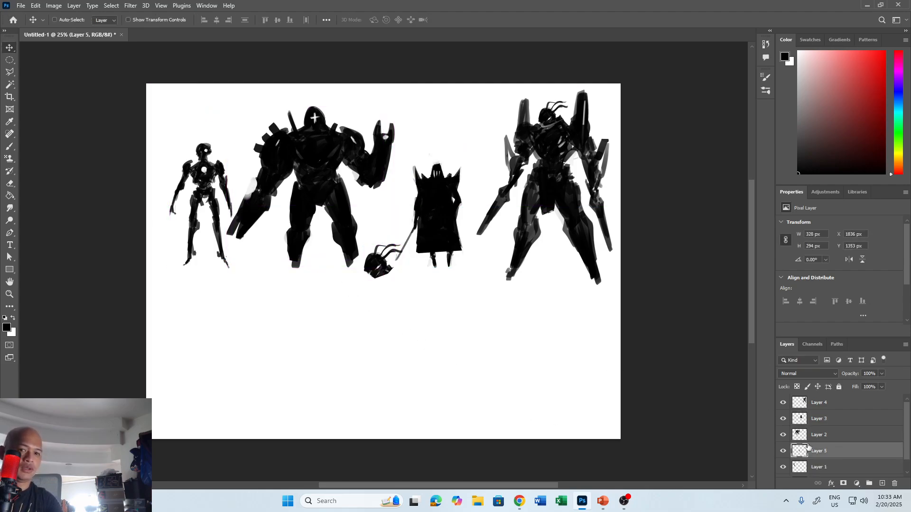
click(822, 465)
key(ctrl+t)
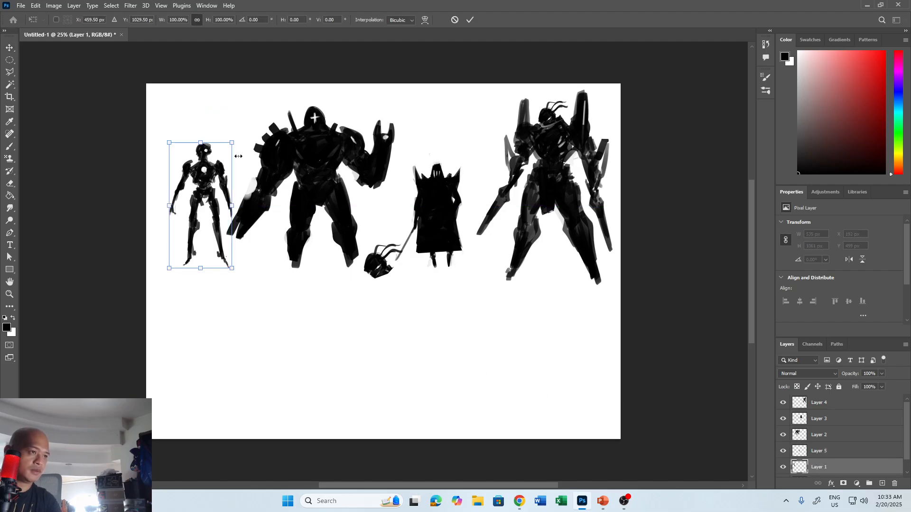
drag(236, 145, 215, 174)
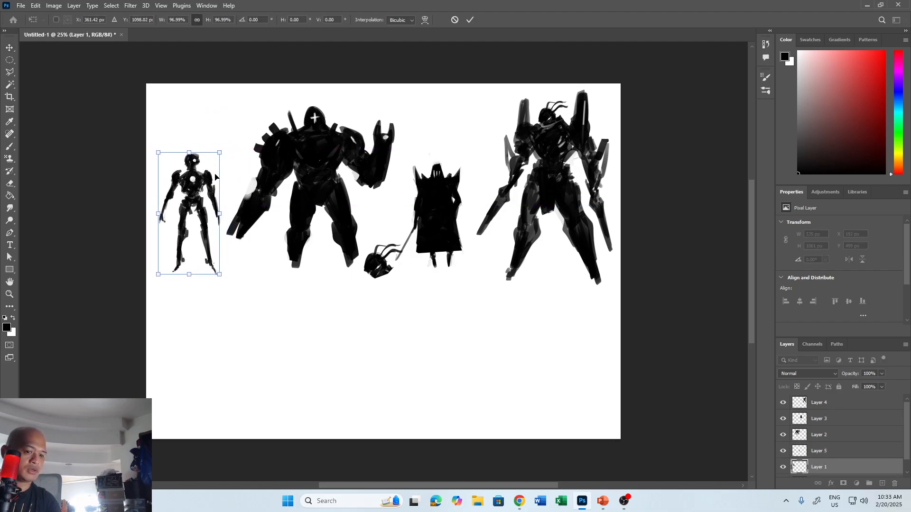
key(Return)
Move the fourth figure on Layer 4 slightly up, and the bulky figure on Layer 2 slightly down toward the slim one.
click(820, 402)
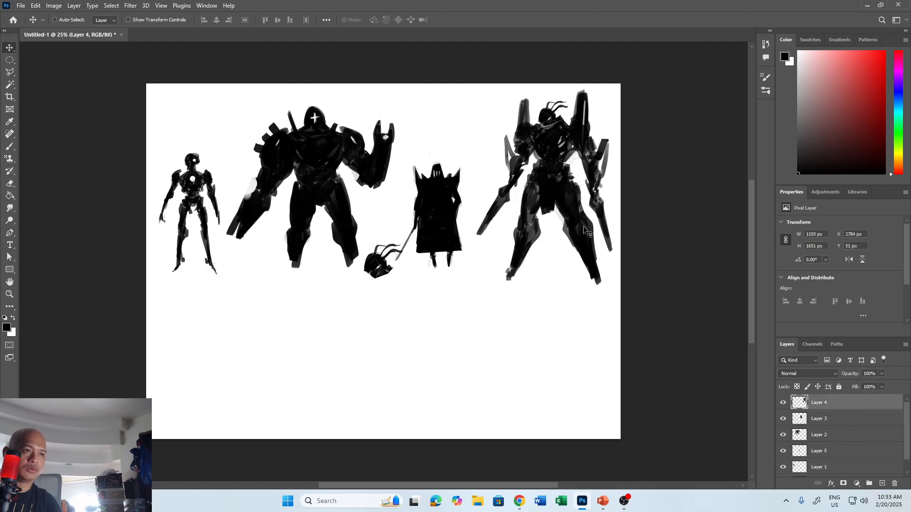
drag(593, 211, 596, 205)
click(851, 436)
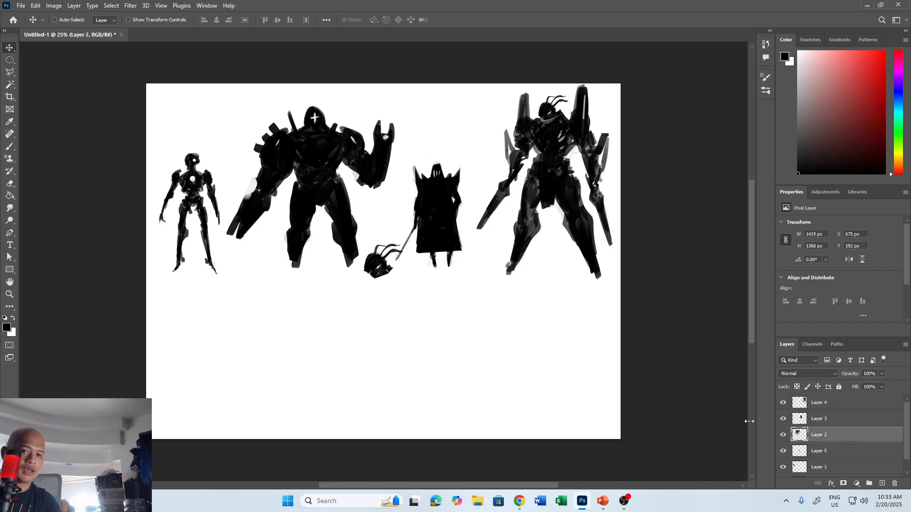
mouse_move(337, 166)
mouse_down()
mouse_move(320, 172)
mouse_move(332, 172)
mouse_up()
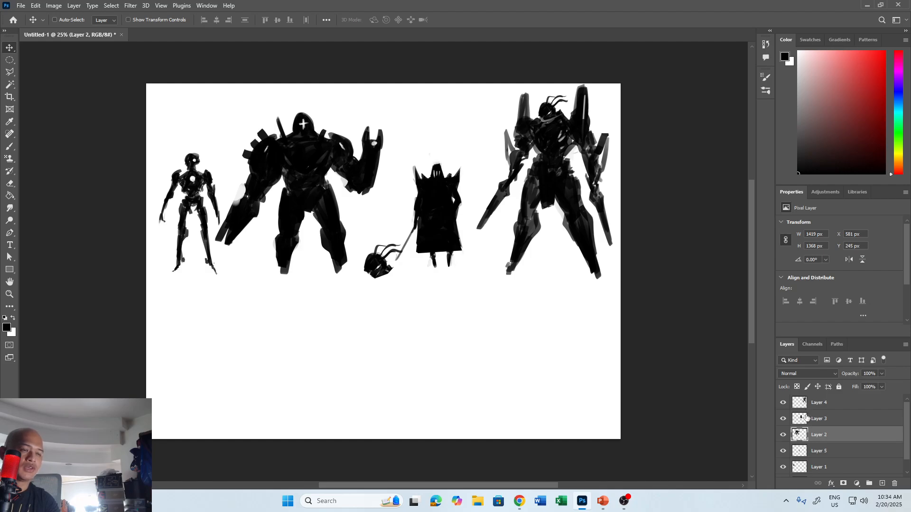
Duplicate the slim figure's Layer 1 and place the copy in the empty space below the bulky figure.
click(852, 455)
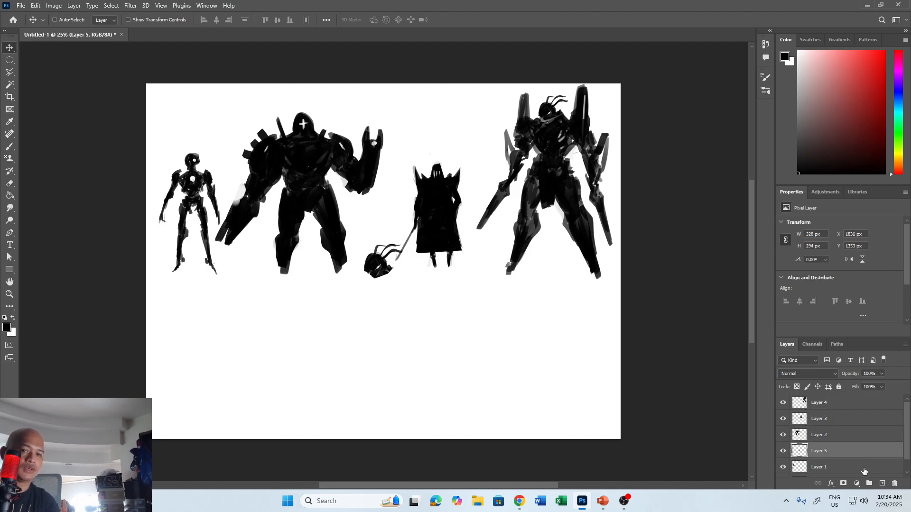
drag(865, 471, 883, 483)
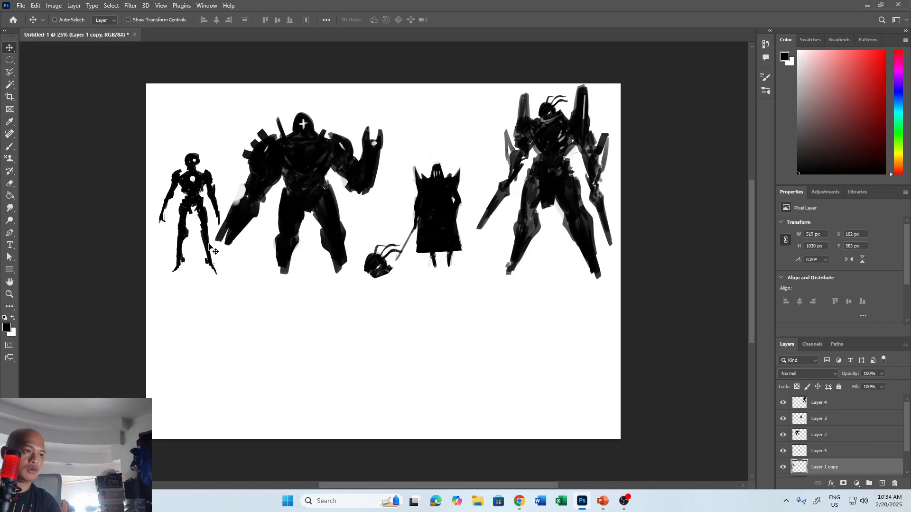
mouse_move(230, 247)
mouse_down()
mouse_move(252, 323)
mouse_move(339, 373)
mouse_move(404, 391)
mouse_up()
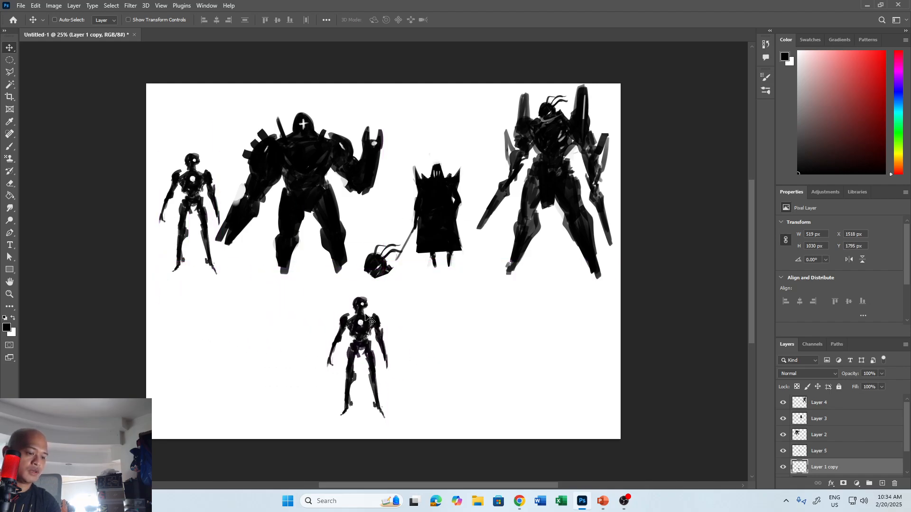
Select the slim copy's arm with the Polygonal Lasso, copy it to a new layer and rotate it outward from the shoulder.
key(b)
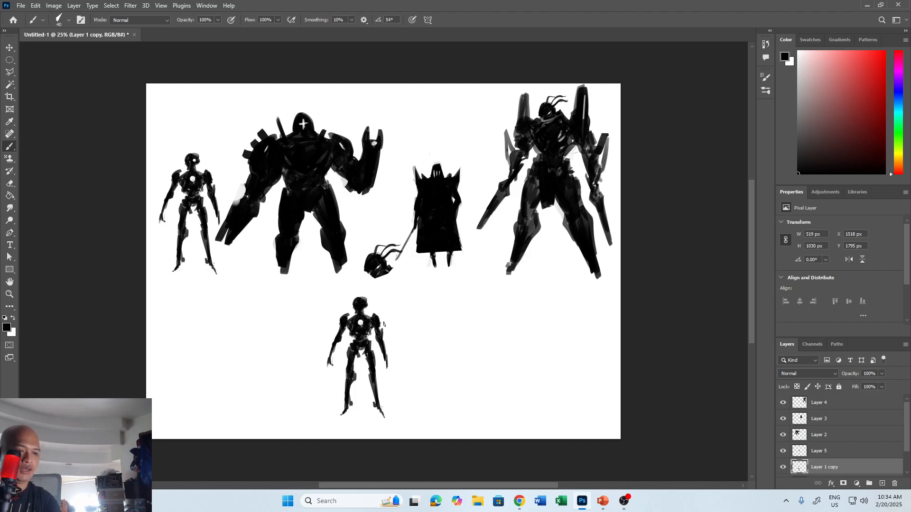
key(l)
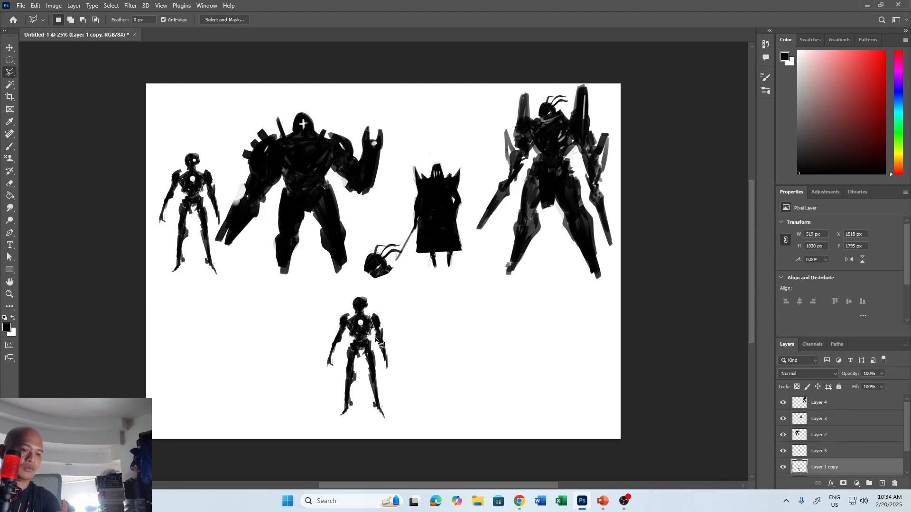
click(370, 311)
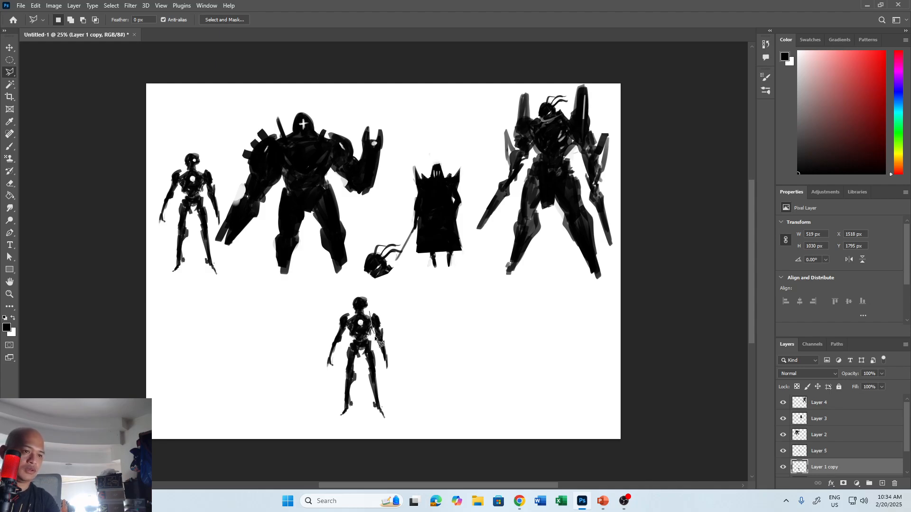
click(401, 387)
click(371, 311)
key(ctrl+j)
mouse_move(384, 316)
mouse_down()
mouse_move(390, 312)
mouse_move(356, 311)
mouse_move(375, 307)
mouse_move(384, 318)
mouse_up()
key(ctrl+t)
key(Return)
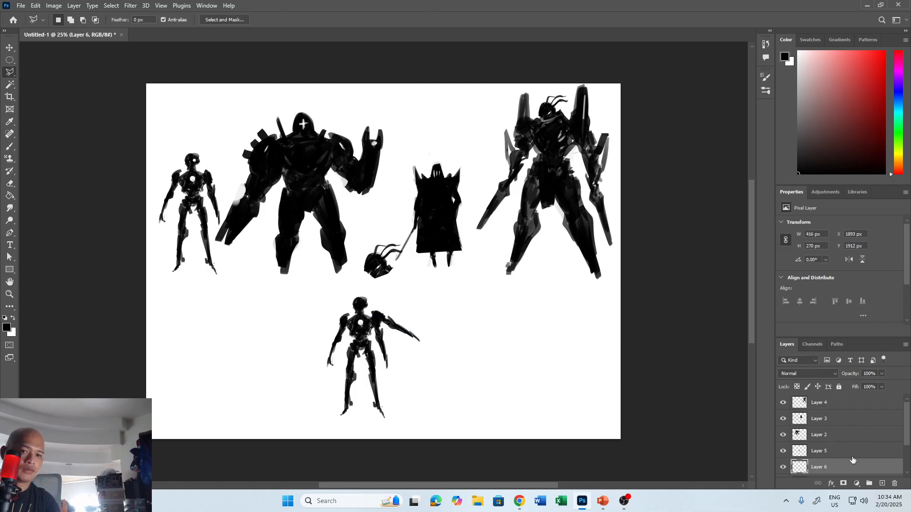
Duplicate the extra arm, flip it horizontally onto the opposite shoulder, and merge both arms down into Layer 1 copy.
drag(852, 463, 875, 482)
key(ctrl+t)
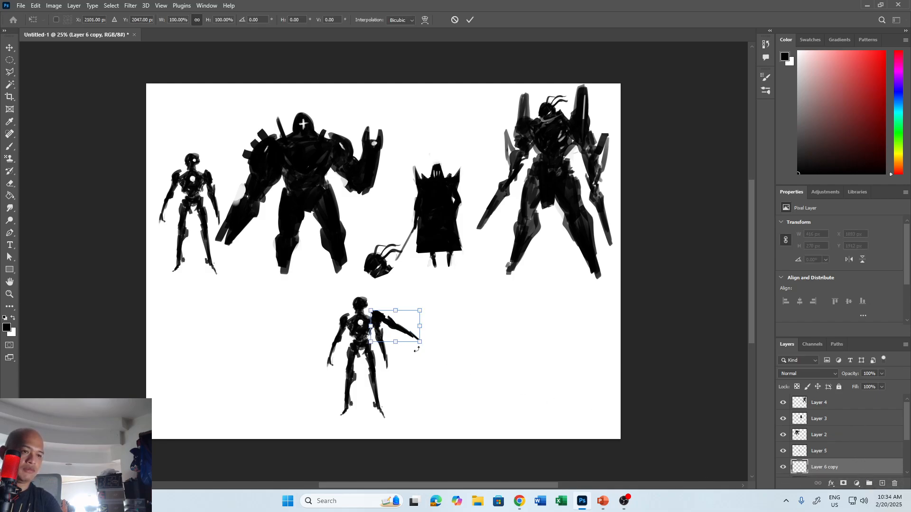
right_click(407, 307)
click(429, 308)
mouse_move(410, 326)
mouse_down()
mouse_move(328, 325)
mouse_move(337, 325)
mouse_up()
key(Return)
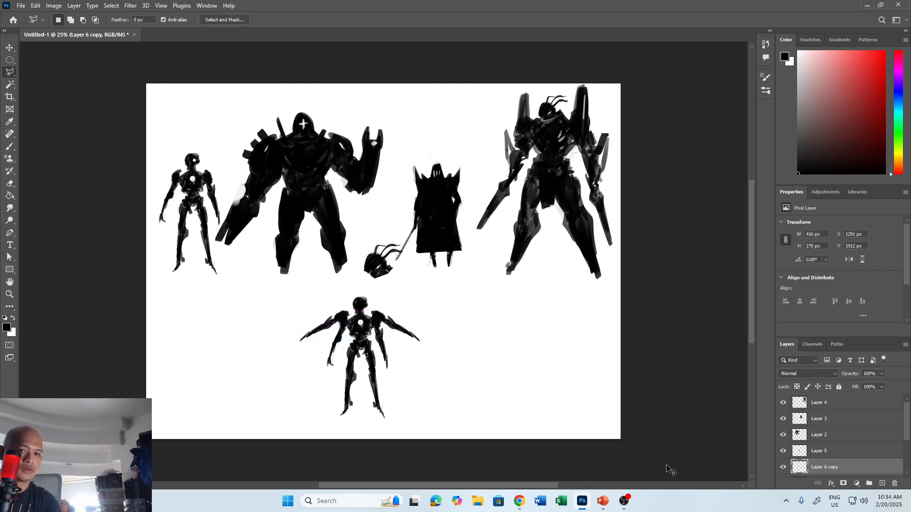
key(ctrl+e)
key(ctrl+e)
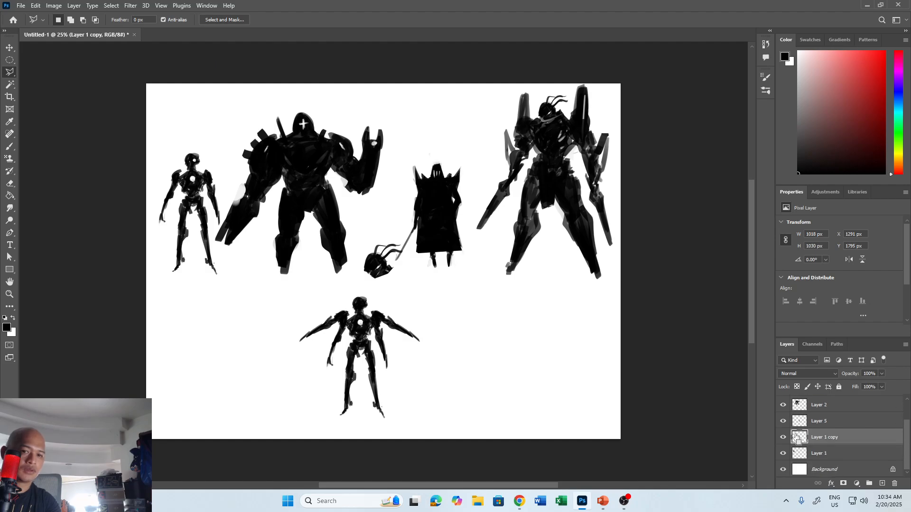
Identify the severed-head layer by toggling layer visibility, and delete that Layer 5.
click(783, 421)
click(783, 421)
click(784, 437)
click(783, 437)
click(815, 427)
key(Delete)
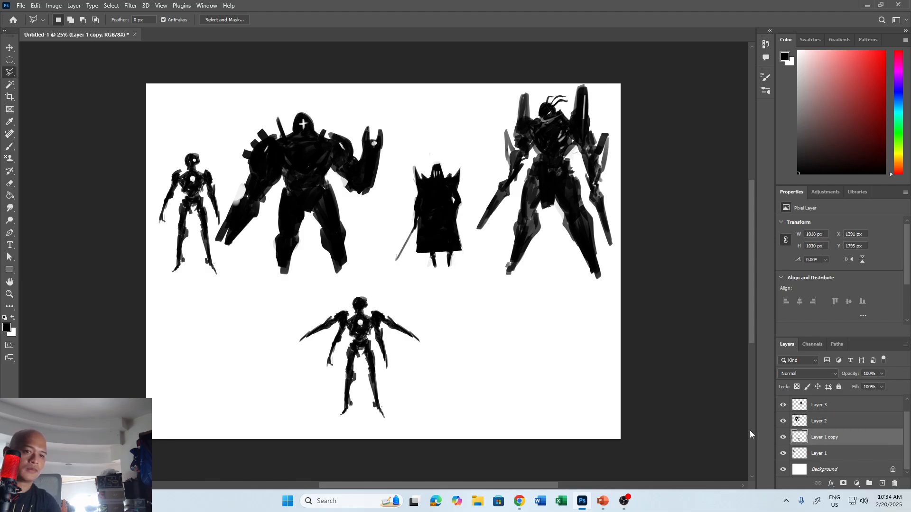
Move the four-armed figure below the bulky one, thicken its torso and legs in black, and paint a wide brim across its head.
key(v)
mouse_move(404, 344)
mouse_down()
mouse_move(249, 344)
mouse_move(349, 344)
mouse_up()
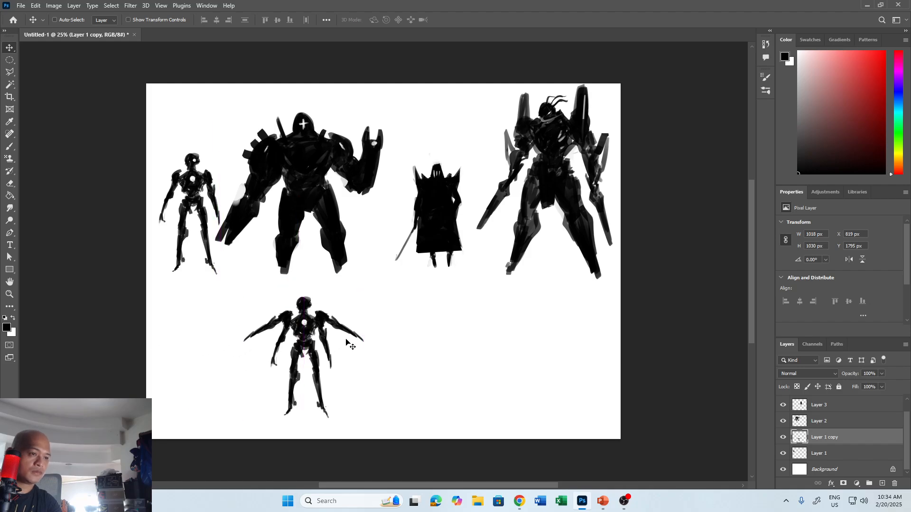
key(b)
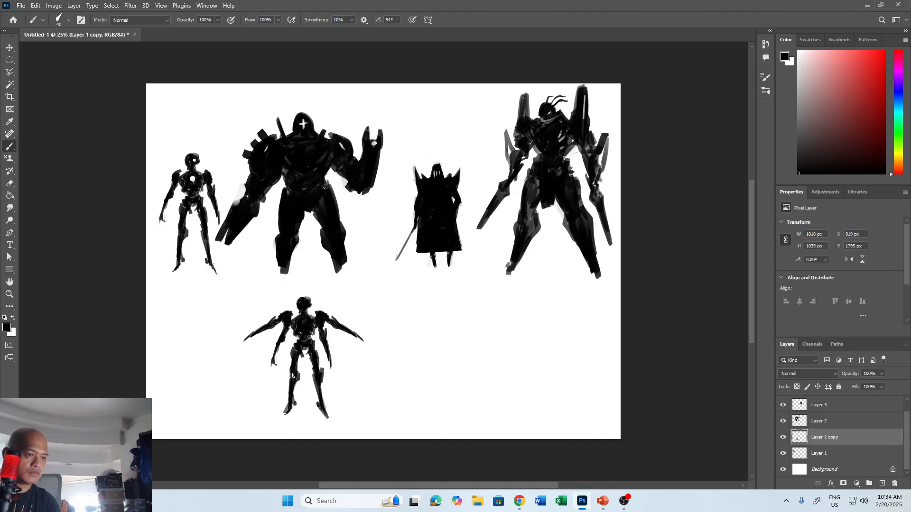
drag(300, 308, 330, 299)
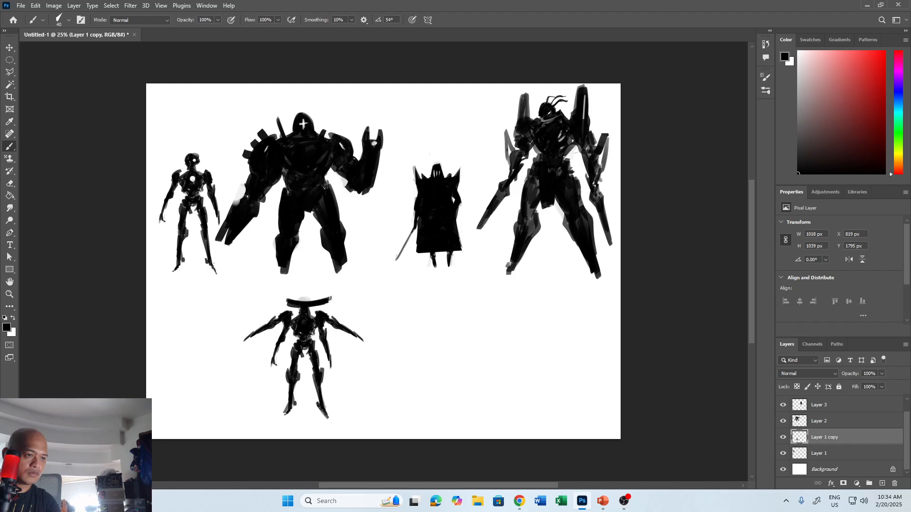
Paint thin white highlights on the four-armed figure's chest and move the figure to the canvas's left edge.
key(x)
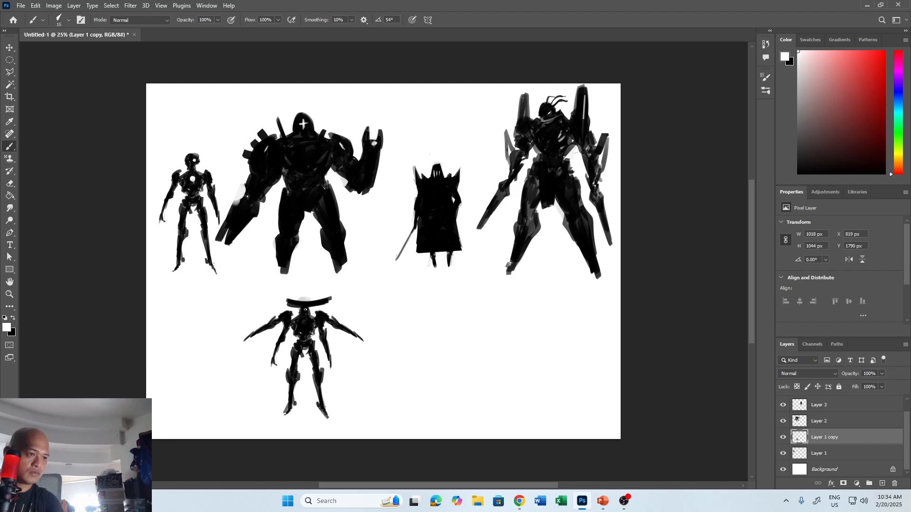
key(v)
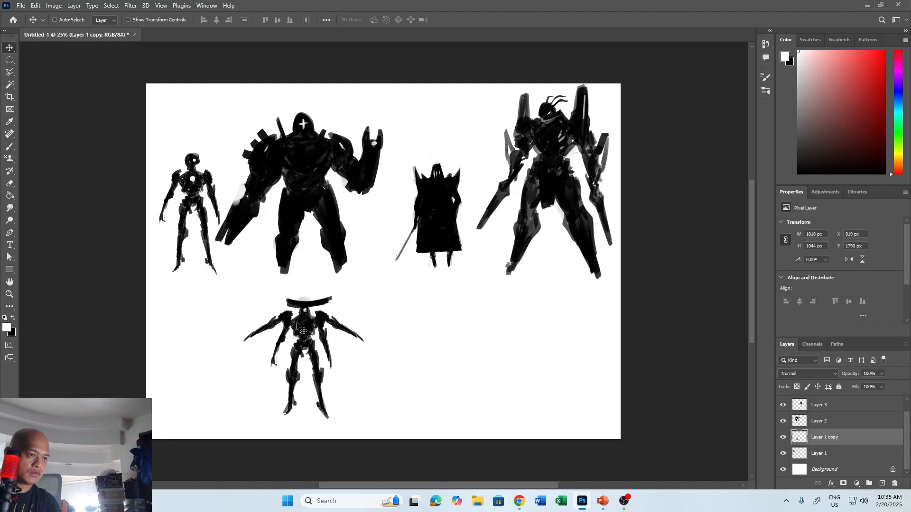
key(b)
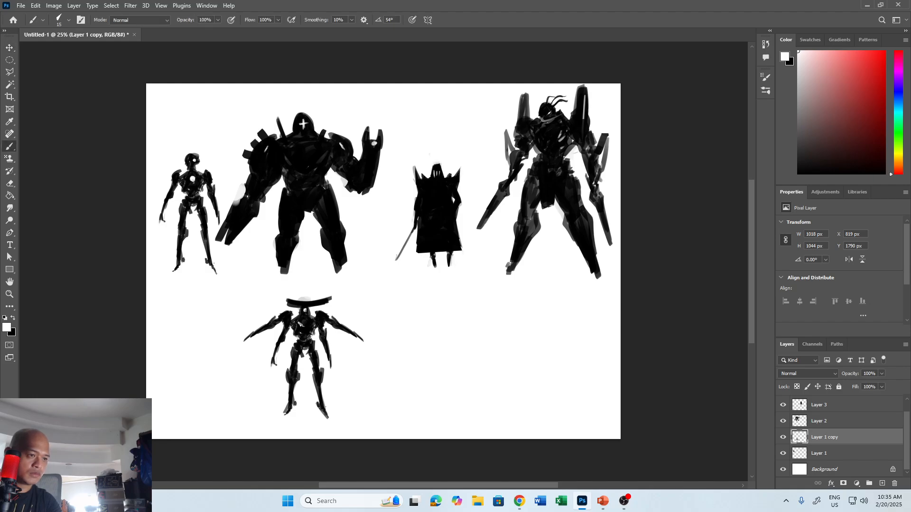
key(x)
key(v)
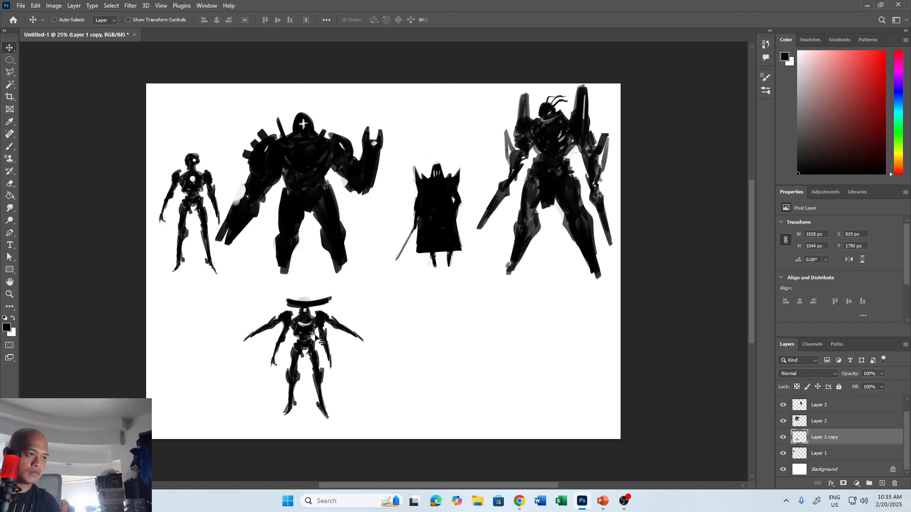
drag(318, 338, 221, 338)
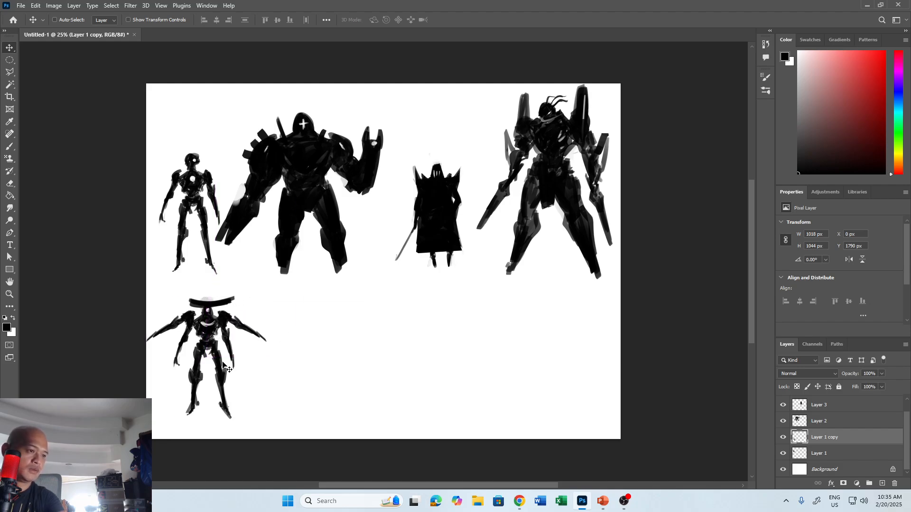
Enlarge the brush to size 40 and refine the four-armed figure's hips and thighs with alternating black and white strokes.
key(b)
key(bracketright)
key(bracketright)
key(bracketright)
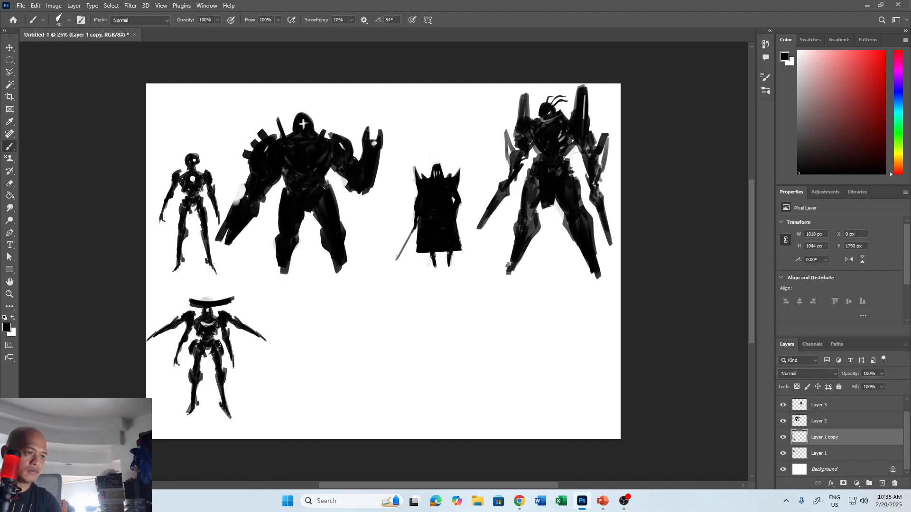
key(x)
key(x)
key(x)
key(x)
key(x)
key(x)
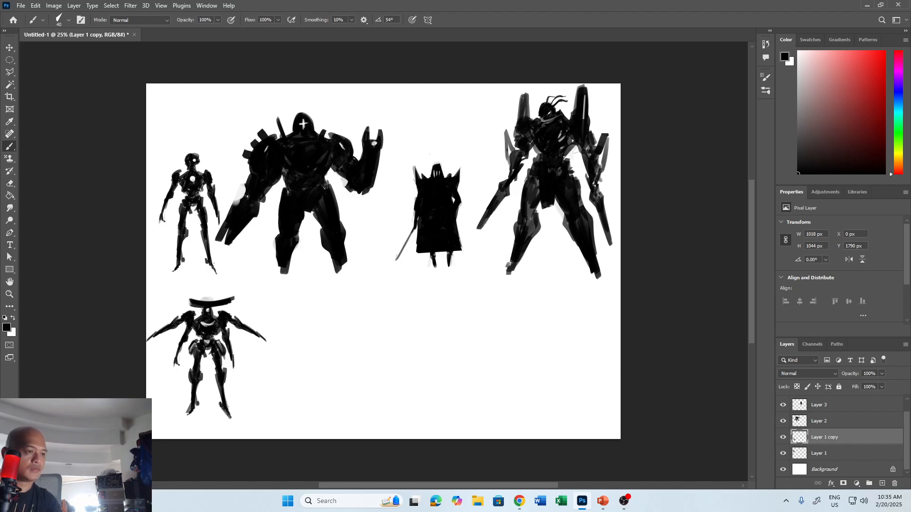
Reshape the four-armed figure's brim into a broad headpiece with upturned ends using black and white strokes.
mouse_move(186, 303)
mouse_down()
mouse_move(235, 300)
mouse_move(212, 301)
mouse_up()
key(x)
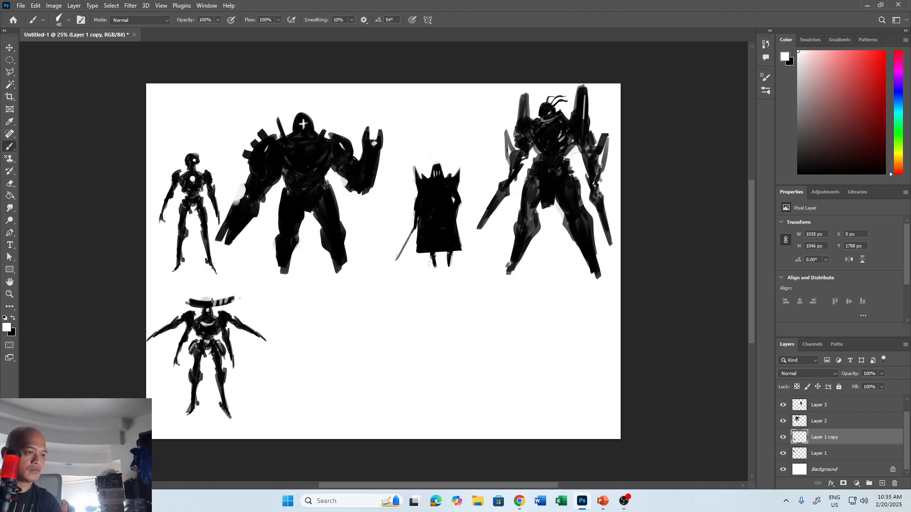
key(x)
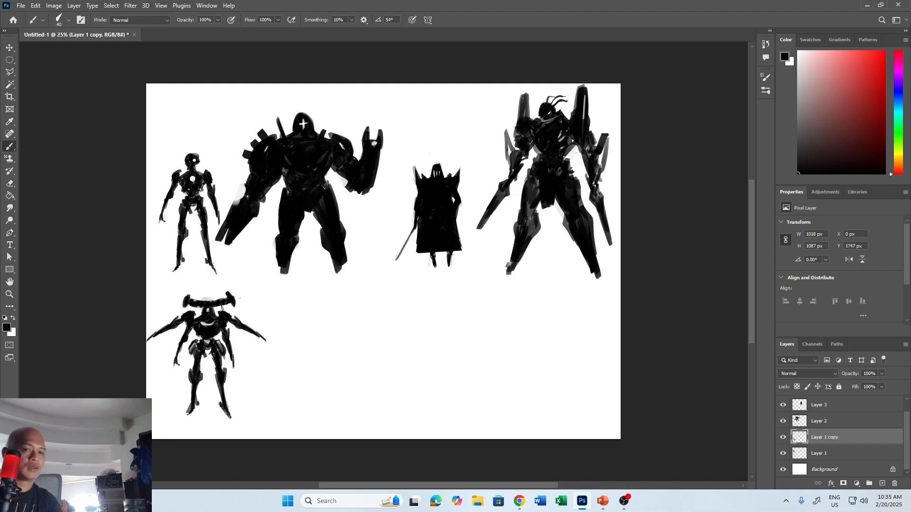
Duplicate the bulky figure's Layer 2 and place the copy in the empty space beside the four-armed figure.
click(862, 424)
key(ctrl+j)
mouse_move(344, 239)
mouse_down()
mouse_move(377, 338)
mouse_move(398, 359)
mouse_up()
key(ctrl+z)
key(v)
drag(326, 216, 407, 370)
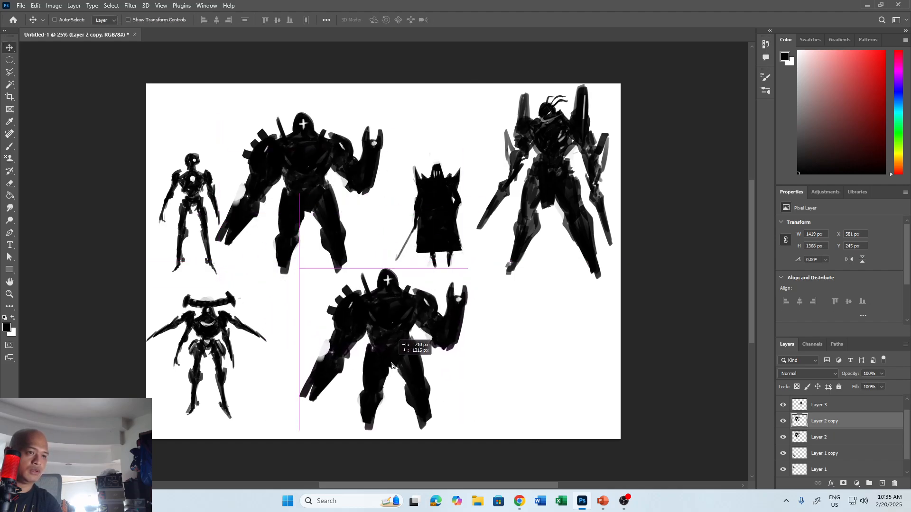
Cut the lowered cannon arm off the bulky copy with the Polygonal Lasso and paste it onto its own layer.
key(l)
click(357, 285)
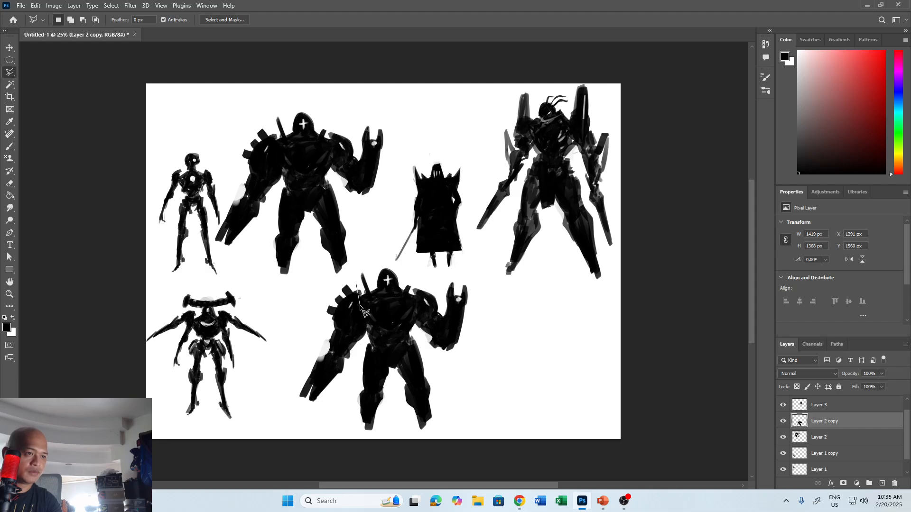
click(366, 334)
click(332, 407)
click(296, 401)
click(328, 280)
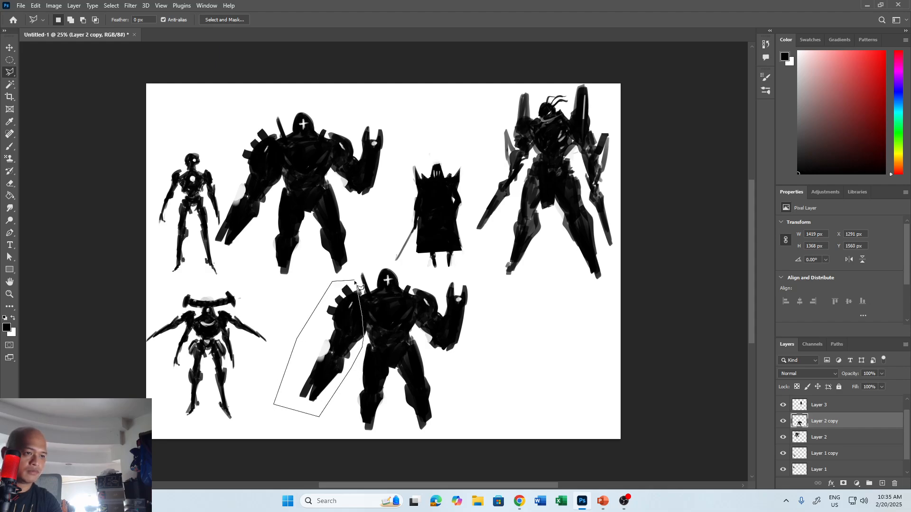
click(357, 285)
key(Delete)
key(ctrl+v)
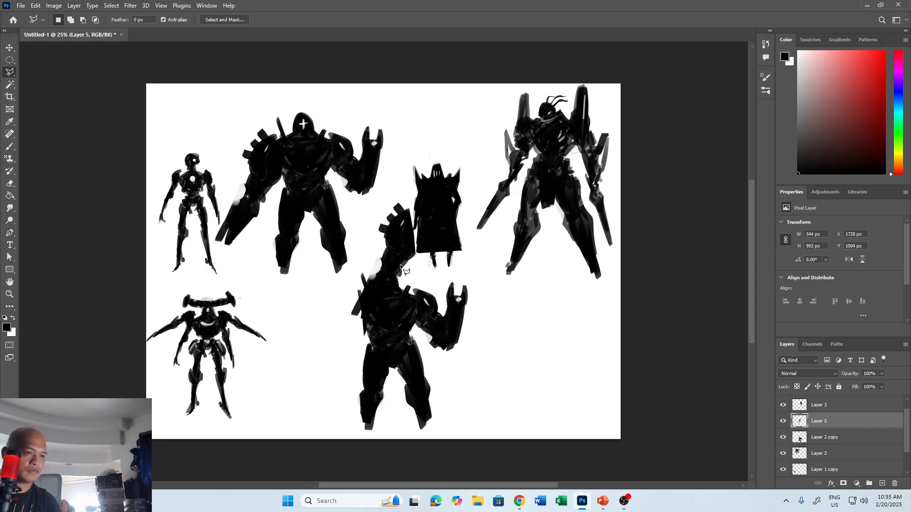
Move the pasted cannon arm beside the bulky copy's torso, leaving a narrow gap at the shoulder.
click(327, 335)
click(327, 335)
key(v)
mouse_move(369, 274)
mouse_down()
mouse_move(342, 292)
mouse_move(304, 348)
mouse_move(339, 338)
mouse_up()
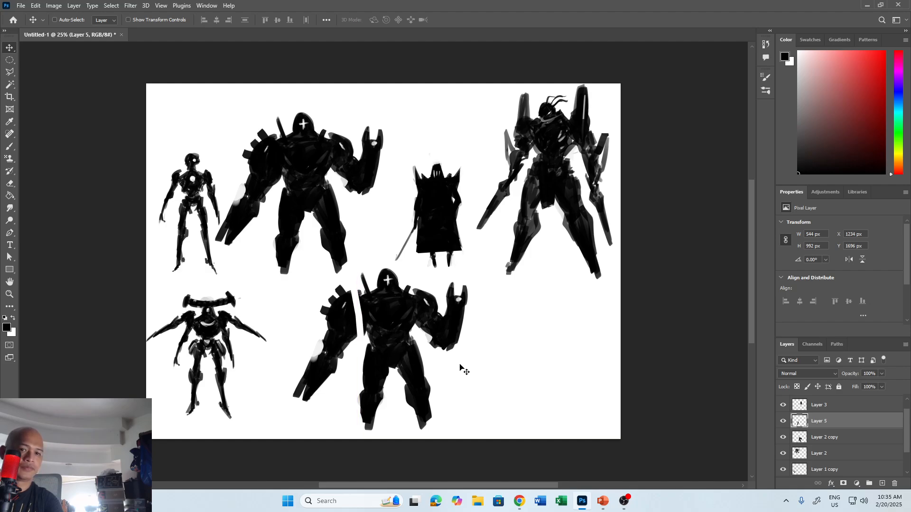
Erase the raised claw arm from Layer 2 copy with a larger eraser.
click(825, 439)
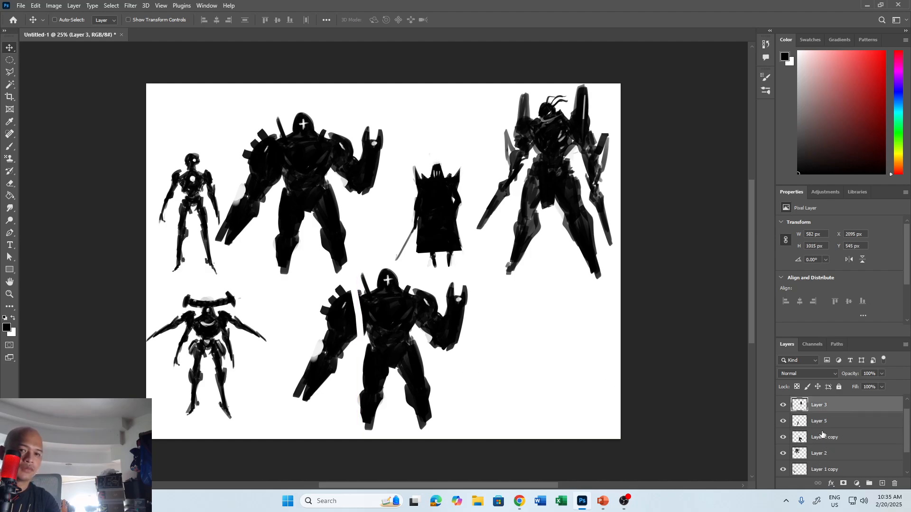
key(e)
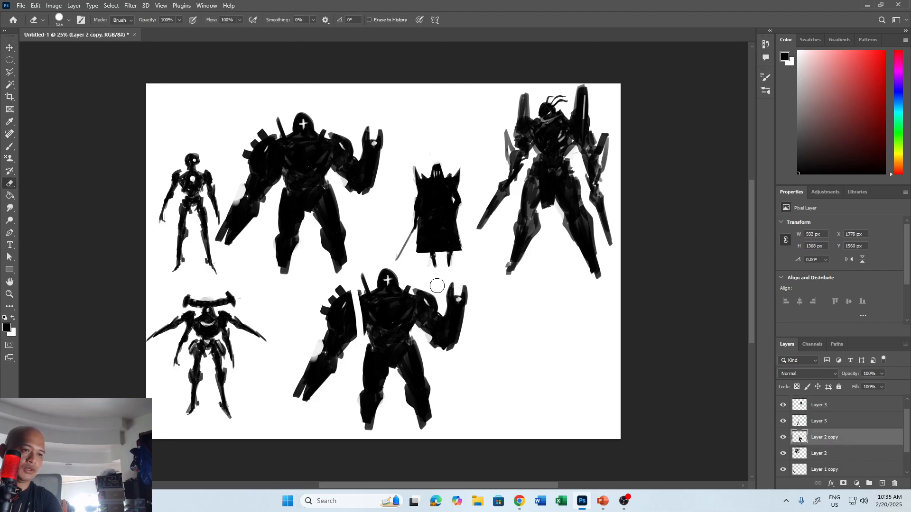
mouse_move(439, 282)
mouse_down()
mouse_move(470, 288)
mouse_move(433, 282)
mouse_move(433, 329)
mouse_move(436, 313)
mouse_move(469, 289)
mouse_up()
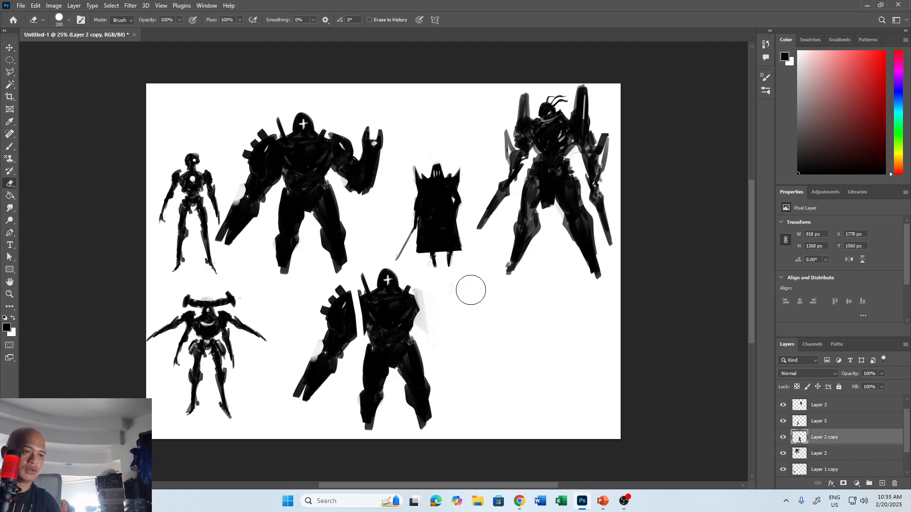
Duplicate the cannon arm on Layer 5, flip it horizontally and place it on the opposite side of the torso.
click(849, 422)
key(ctrl+j)
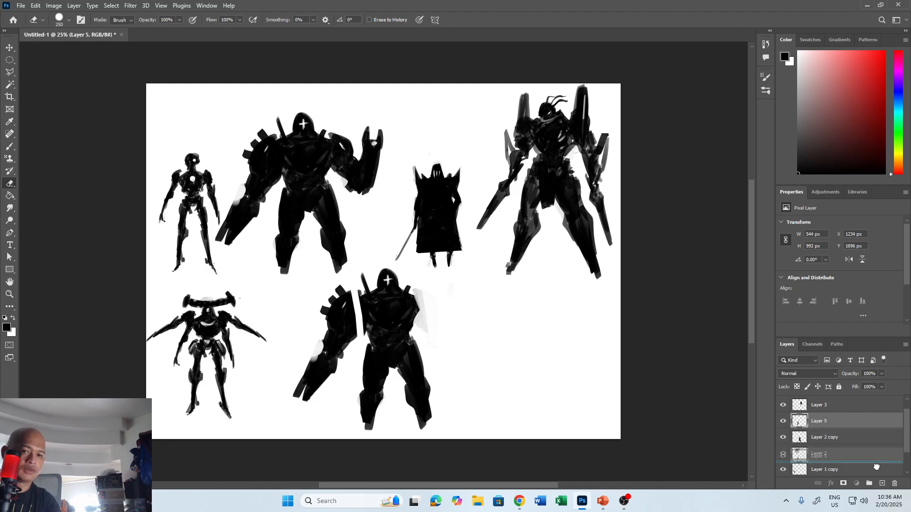
key(ctrl+t)
right_click(385, 329)
click(408, 316)
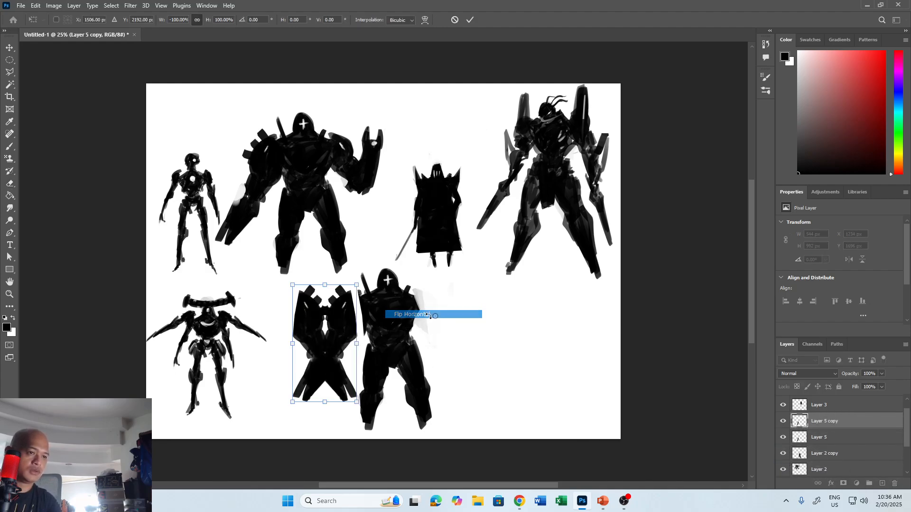
drag(329, 323, 462, 324)
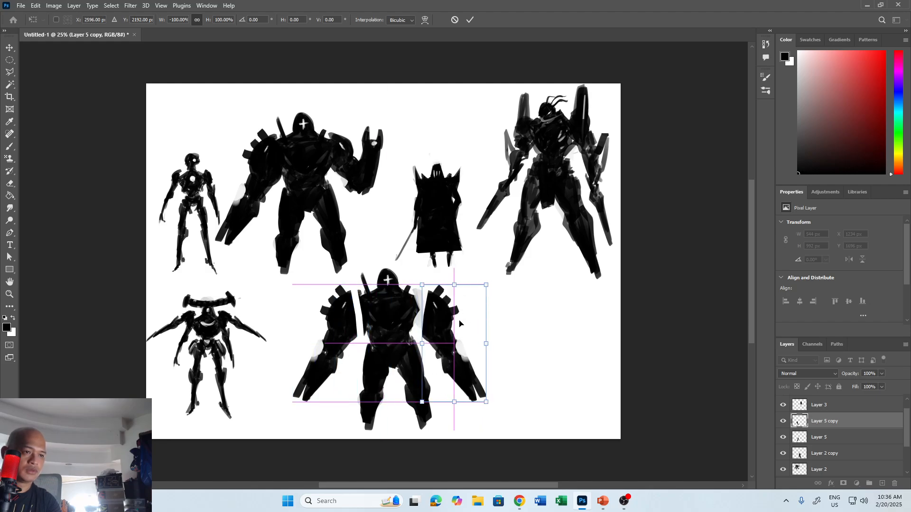
key(Return)
Merge both cannon arms into Layer 2 copy and fill the gaps between the arms and torso with black strokes.
key(e)
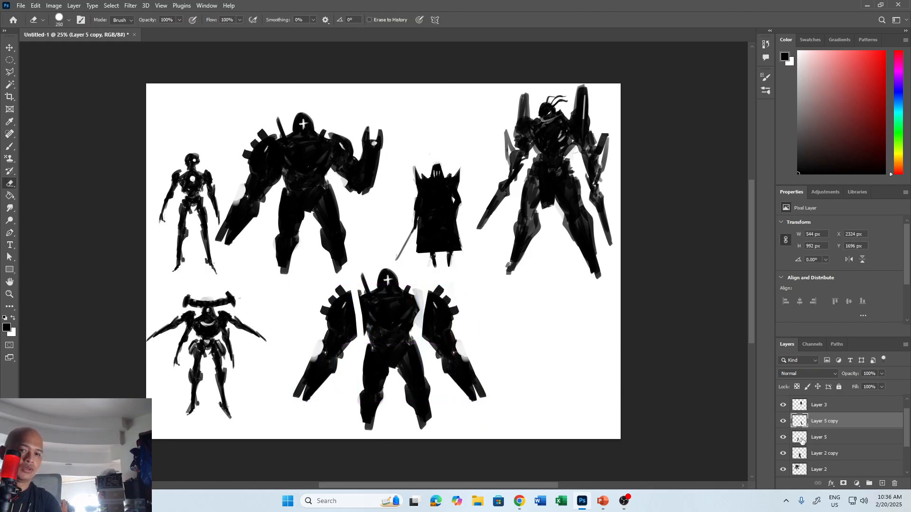
key(ctrl+e)
key(ctrl+e)
key(b)
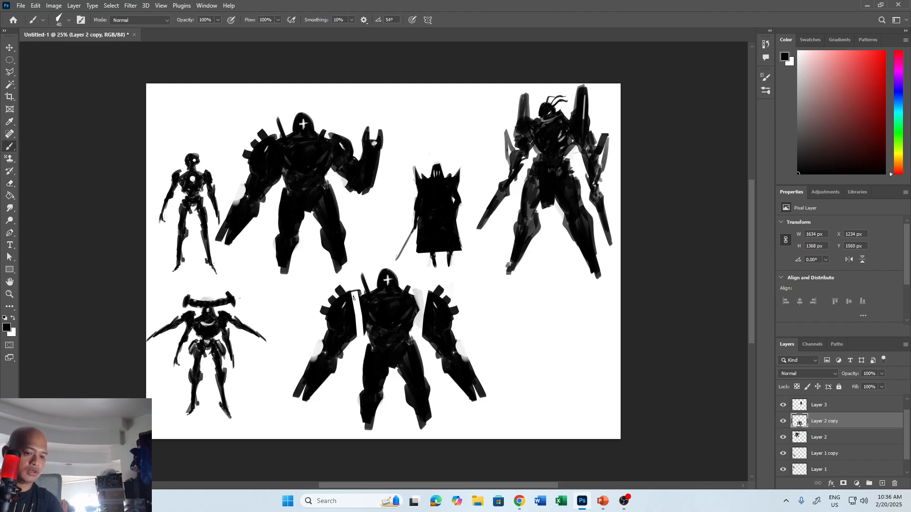
key(bracketright)
key(bracketright)
key(bracketright)
mouse_move(354, 296)
mouse_down()
mouse_move(368, 311)
mouse_move(361, 336)
mouse_up()
mouse_move(417, 299)
mouse_down()
mouse_move(424, 328)
mouse_move(415, 299)
mouse_move(427, 294)
mouse_move(413, 319)
mouse_move(435, 313)
mouse_up()
Paint a white circle on each shoulder of the bulky copy.
key(x)
drag(344, 309, 348, 319)
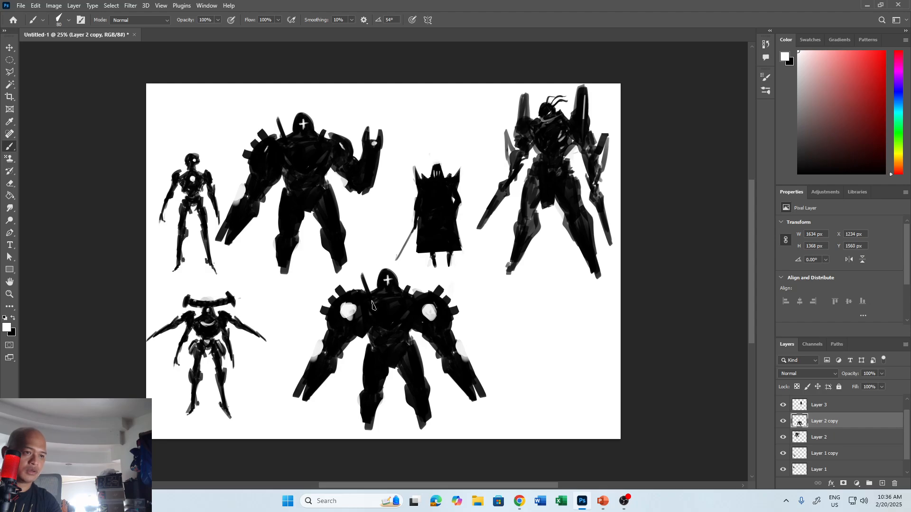
drag(446, 291, 449, 316)
Paint the bulky copy's shoulders and collar into a broader black mass, covering the white cross on its head.
key(x)
mouse_move(354, 299)
mouse_down()
mouse_move(328, 303)
mouse_move(388, 276)
mouse_move(371, 288)
mouse_move(409, 291)
mouse_up()
alt+click(387, 273)
alt+click(361, 273)
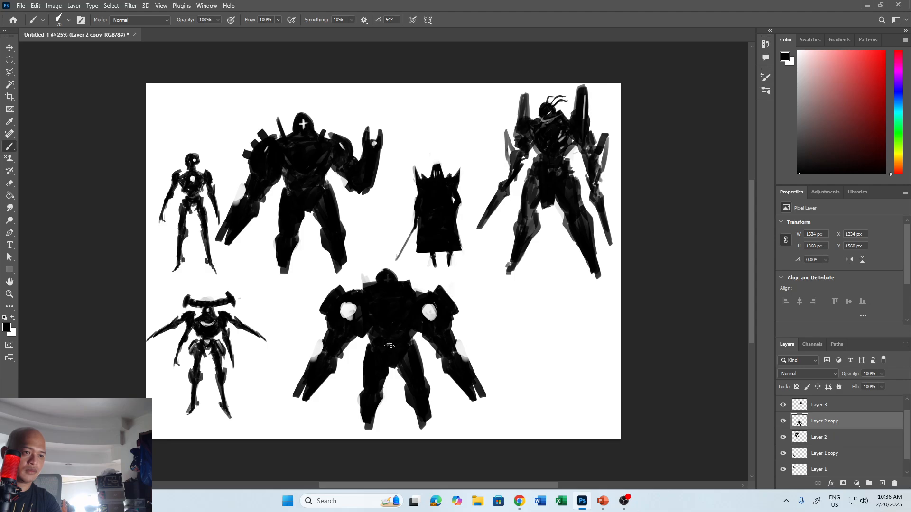
Paint a white eye dot on the bulky copy's head, three white dots on its chest and one on each knee.
key(x)
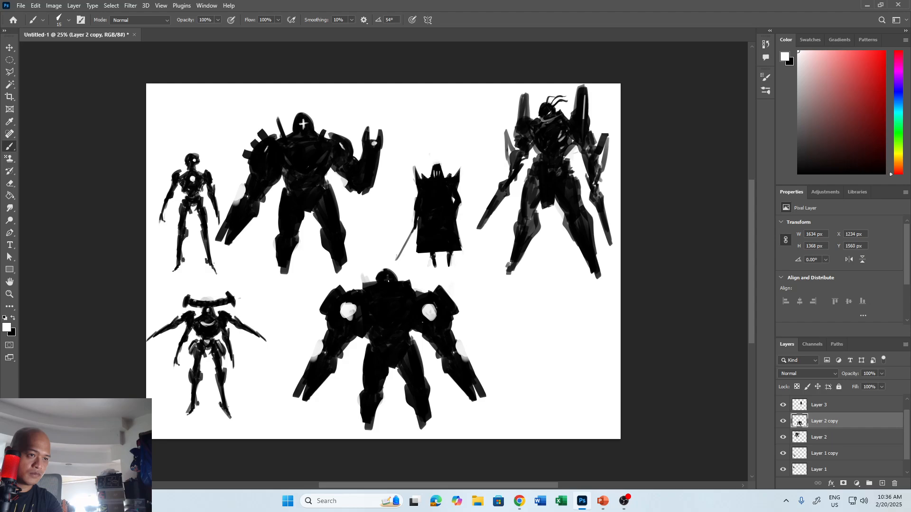
key(bracketright)
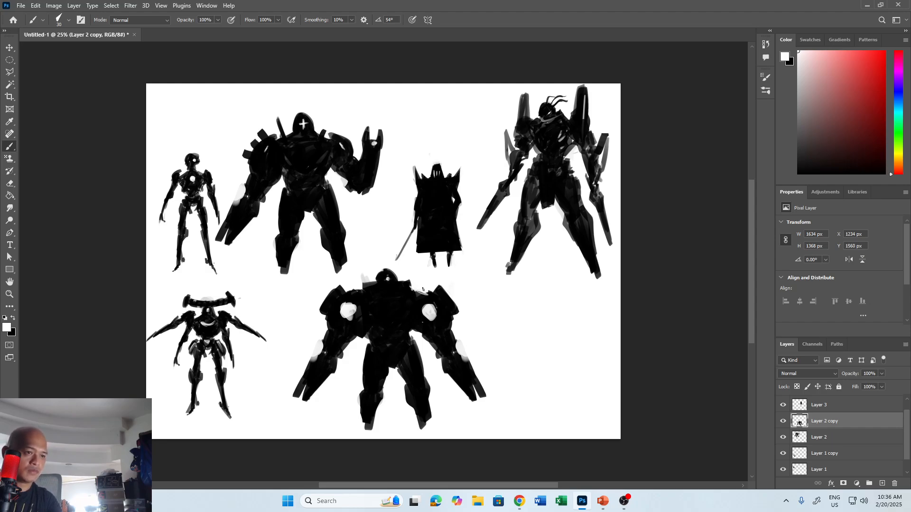
key(bracketright)
key(x)
key(x)
drag(370, 299, 381, 302)
key(ctrl+z)
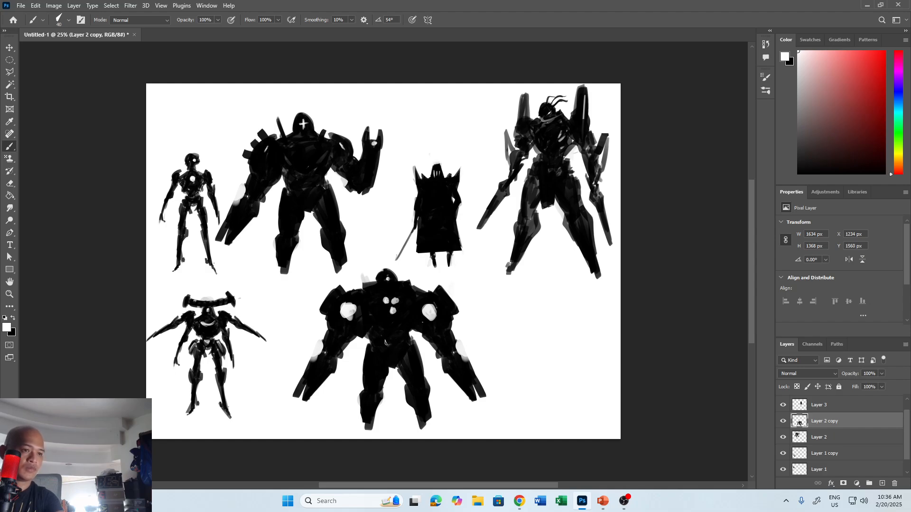
key(x)
key(x)
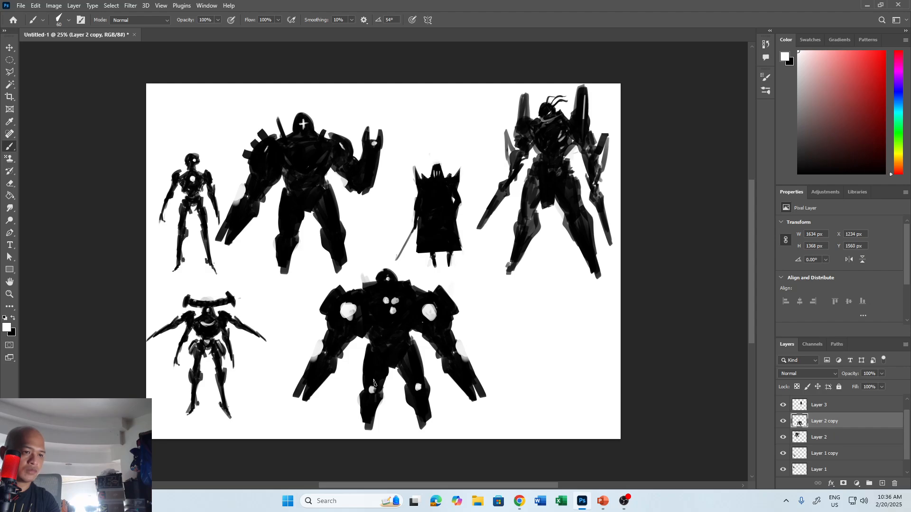
Flare the bulky copy's shins outward with black strokes and paint small white slits on its pelvis.
key(x)
drag(353, 388, 363, 423)
drag(429, 388, 427, 427)
drag(369, 418, 366, 430)
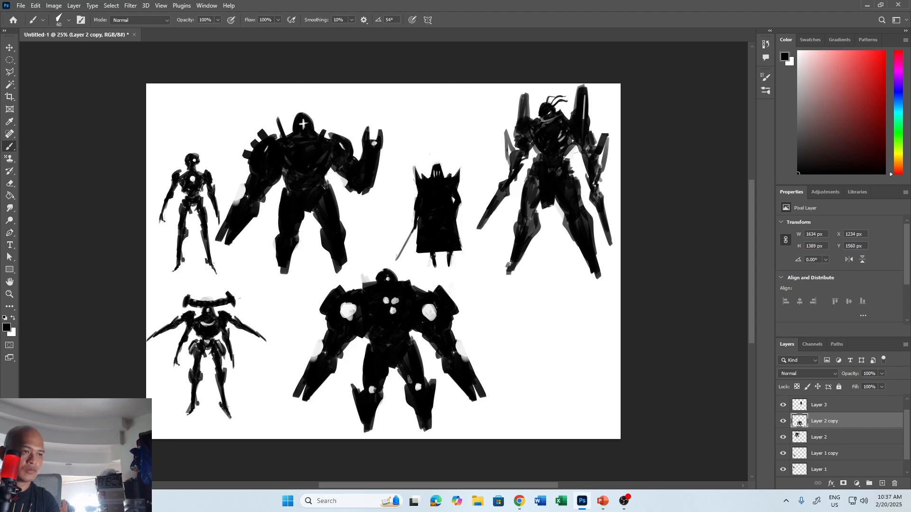
key(x)
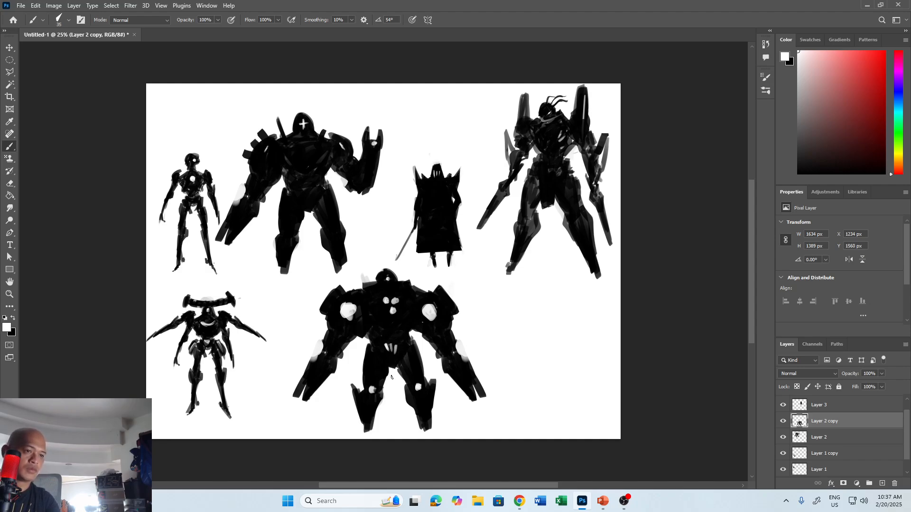
Fill both cannon tips into solid black points and paint a thin curved cable from each shoulder to the forearm.
drag(306, 382, 293, 411)
key(x)
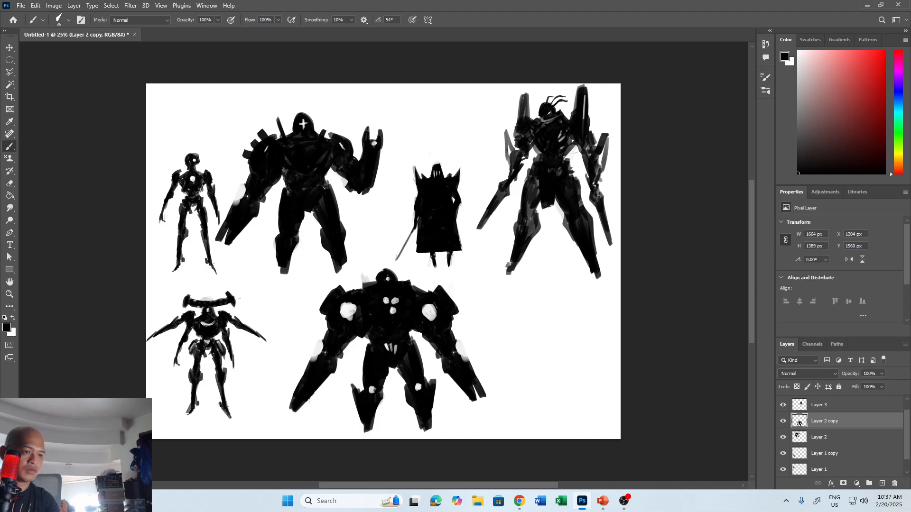
mouse_move(473, 393)
mouse_down()
mouse_move(483, 392)
mouse_move(486, 411)
mouse_up()
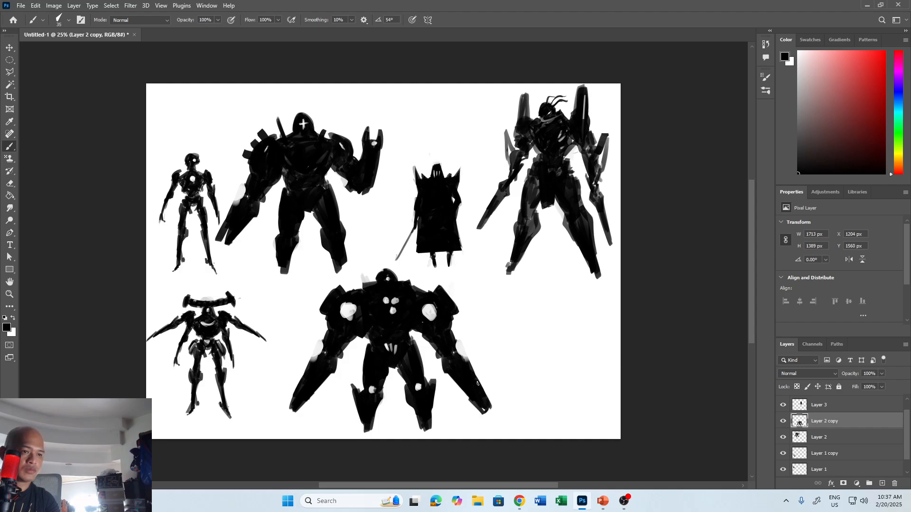
mouse_move(476, 369)
mouse_down()
mouse_move(449, 310)
mouse_move(477, 337)
mouse_move(478, 364)
mouse_up()
mouse_move(312, 368)
mouse_down()
mouse_move(296, 342)
mouse_move(326, 315)
mouse_move(305, 378)
mouse_up()
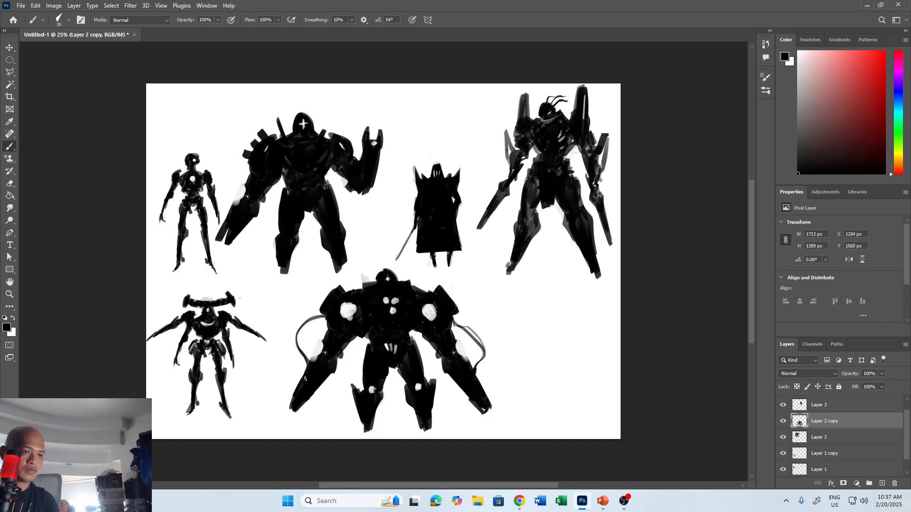
Scale the bulky copy on Layer 2 copy down to about 87% and place it beside the horned slim robot.
key(v)
drag(442, 382, 414, 382)
key(ctrl+t)
drag(463, 270, 474, 274)
drag(260, 269, 268, 271)
drag(475, 273, 445, 295)
drag(408, 329, 400, 321)
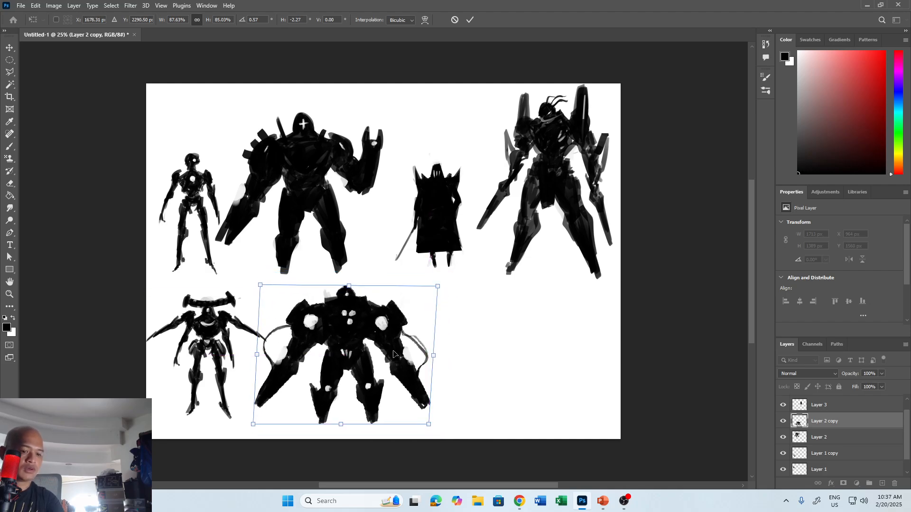
key(Return)
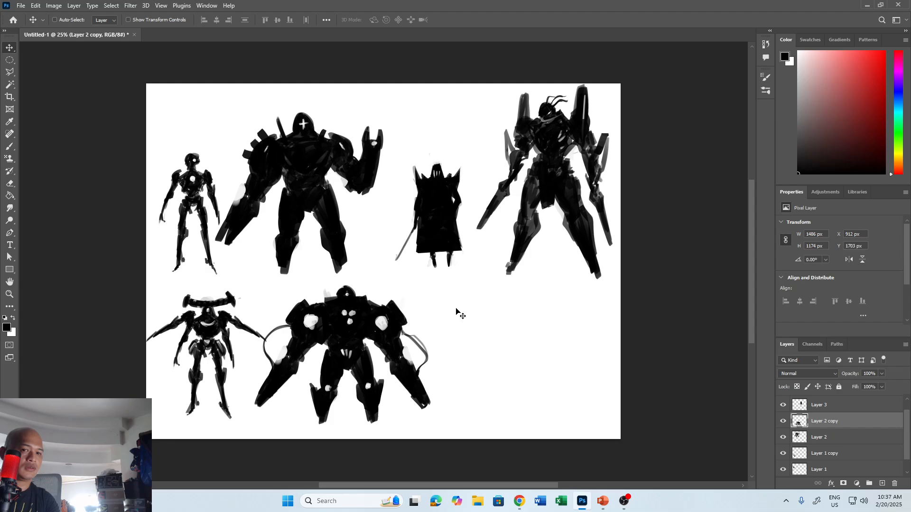
Select all the robot layers and scale them down together to about 3689 × 2698 px, leaving a margin around them.
drag(909, 428, 907, 459)
click(890, 412)
shift+click(889, 458)
key(ctrl+t)
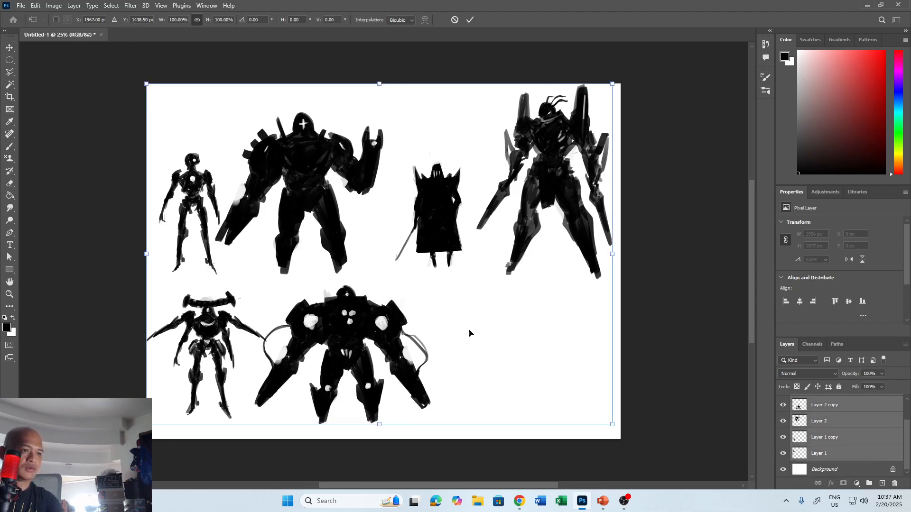
drag(608, 431, 576, 418)
key(Return)
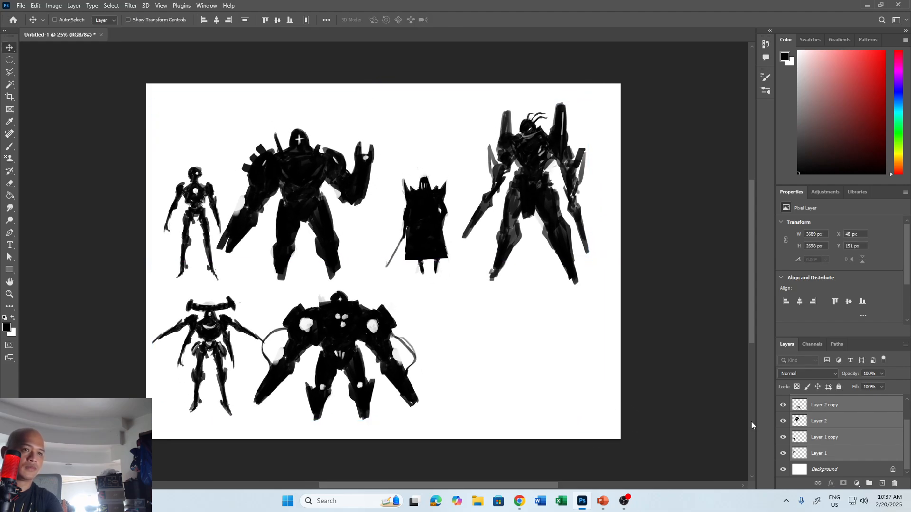
Duplicate the caped swordsman on Layer 3 and place the copy in the empty space of the lower row.
click(853, 422)
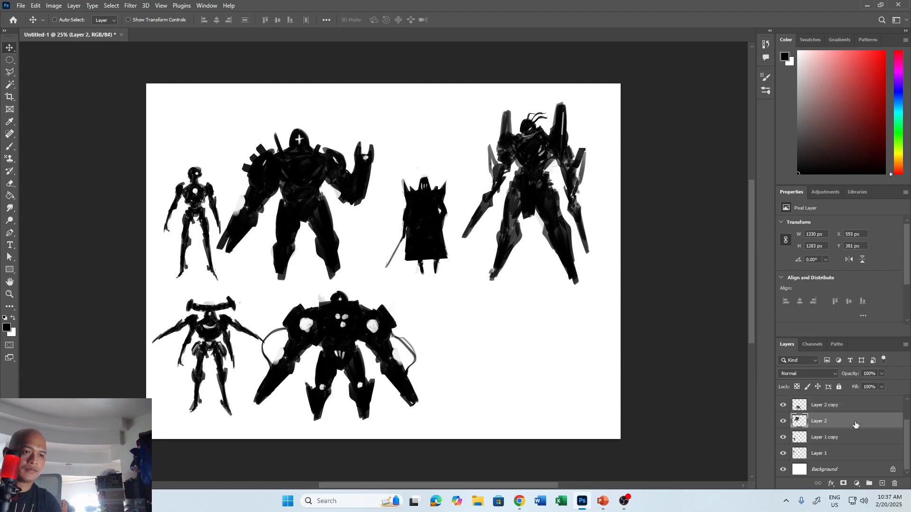
right_click(424, 236)
click(444, 241)
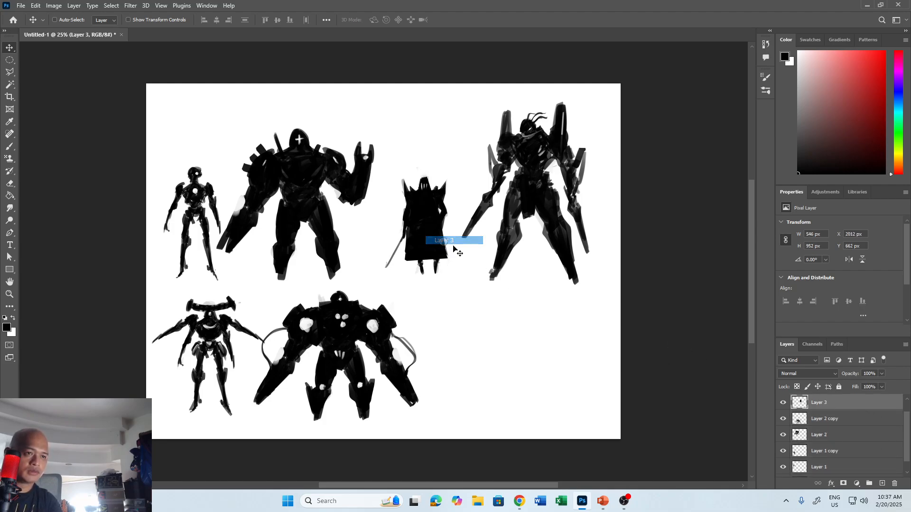
drag(448, 248, 531, 371)
Erase the shoulder spikes, sword and legs from the caped copy with a smaller eraser.
key(e)
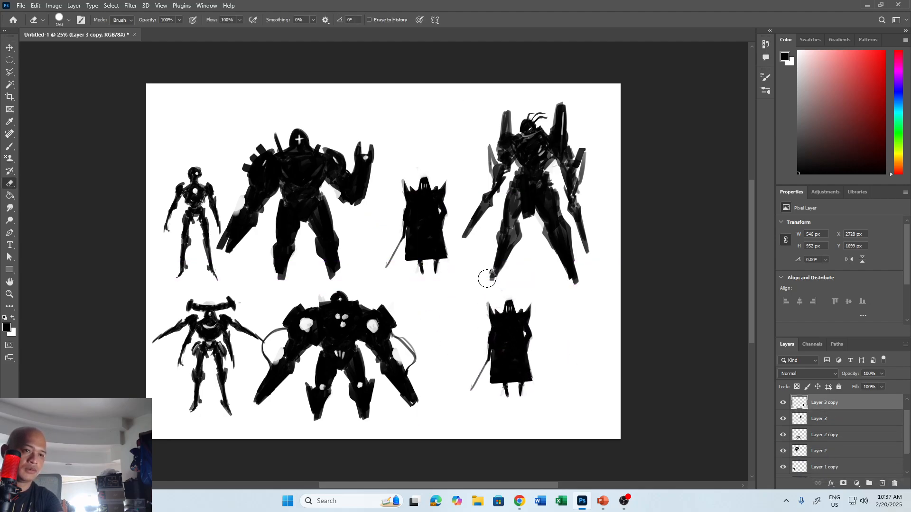
key(bracketleft)
key(bracketleft)
key(bracketleft)
key(bracketleft)
drag(488, 302, 491, 319)
mouse_move(530, 306)
mouse_down()
mouse_move(533, 346)
mouse_move(486, 340)
mouse_move(487, 315)
mouse_move(481, 391)
mouse_move(536, 381)
mouse_move(505, 381)
mouse_move(495, 406)
mouse_move(495, 375)
mouse_move(478, 429)
mouse_up()
Paint black tentacles hanging below the caped copy's robe and a halo ring above its head.
key(b)
key(bracketright)
key(bracketright)
mouse_move(507, 363)
mouse_down()
mouse_move(509, 427)
mouse_move(531, 425)
mouse_move(526, 411)
mouse_move(551, 429)
mouse_move(498, 401)
mouse_move(508, 437)
mouse_up()
drag(506, 376, 491, 408)
mouse_move(528, 380)
mouse_down()
mouse_move(524, 312)
mouse_move(496, 301)
mouse_move(525, 310)
mouse_move(512, 311)
mouse_move(524, 291)
mouse_move(492, 295)
mouse_move(526, 293)
mouse_up()
Paint small white eyes on the halo figure's head with a small brush.
key(e)
key(b)
key(x)
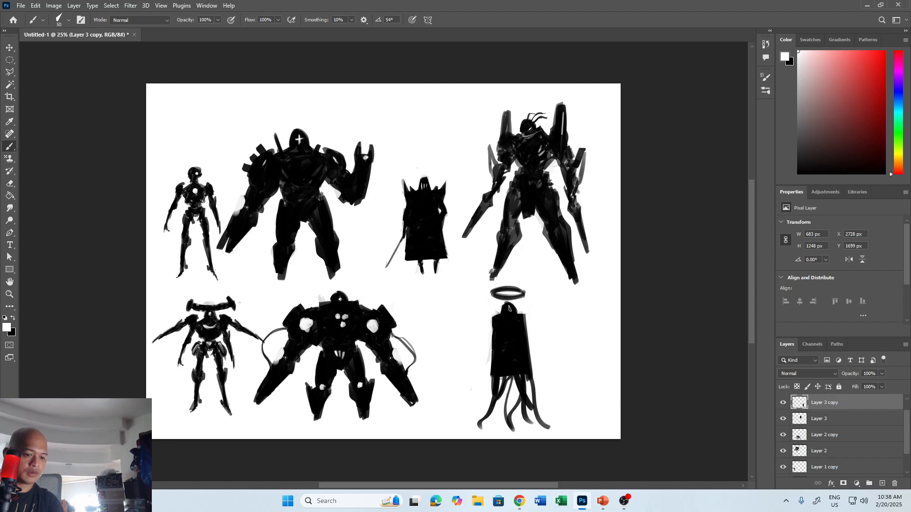
key(bracketleft)
key(bracketright)
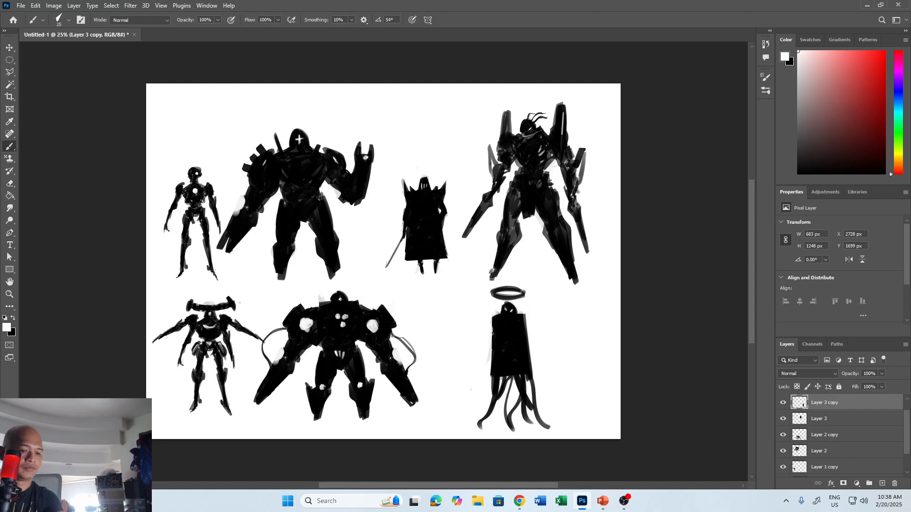
key(bracketright)
key(bracketright)
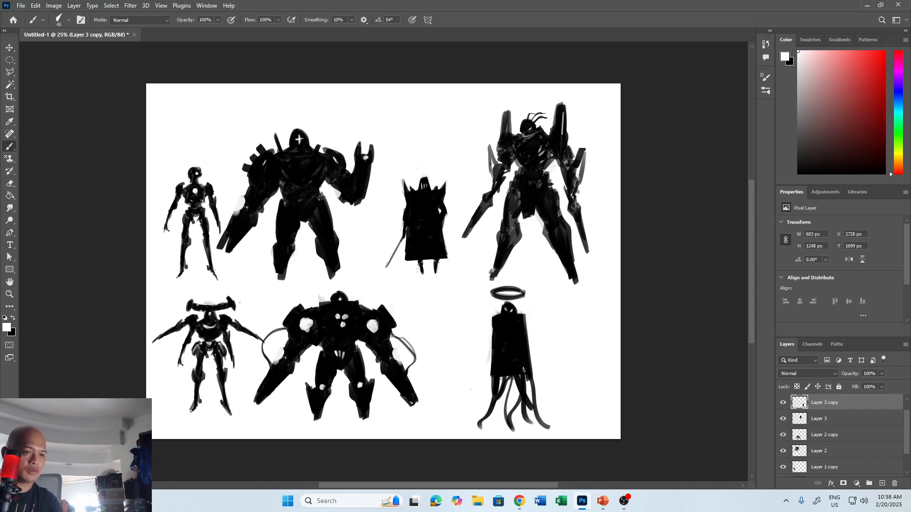
Paint additional black tentacles spreading outward on both sides of the halo figure's robe.
key(x)
mouse_move(525, 375)
mouse_down()
mouse_move(538, 419)
mouse_move(516, 384)
mouse_move(524, 385)
mouse_move(501, 411)
mouse_up()
mouse_move(491, 382)
mouse_down()
mouse_move(472, 413)
mouse_move(441, 418)
mouse_up()
mouse_move(525, 390)
mouse_down()
mouse_move(556, 391)
mouse_move(569, 380)
mouse_move(532, 394)
mouse_up()
mouse_move(536, 404)
mouse_down()
mouse_move(571, 401)
mouse_move(540, 409)
mouse_up()
Paint a black shoulder and outstretched arm on each side of the halo figure, cleaning their edges with the eraser.
drag(497, 318, 486, 331)
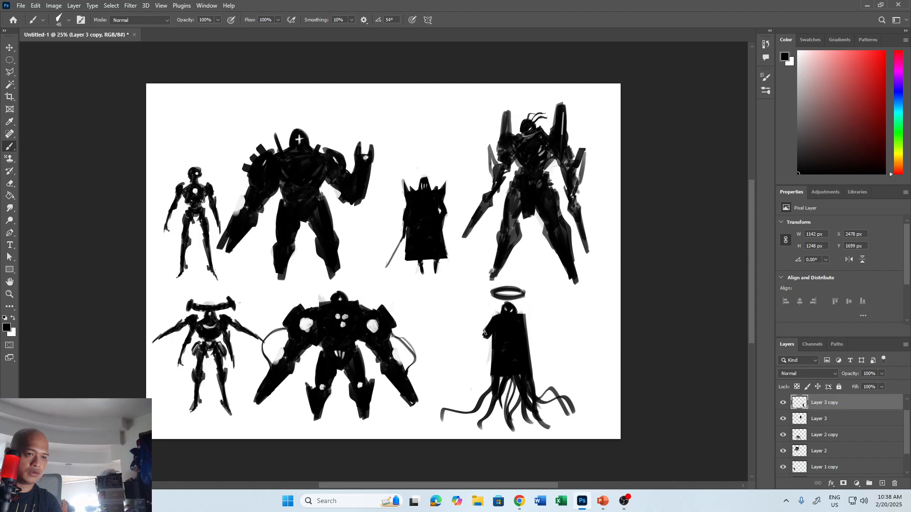
drag(483, 333, 461, 355)
drag(526, 324, 549, 356)
key(e)
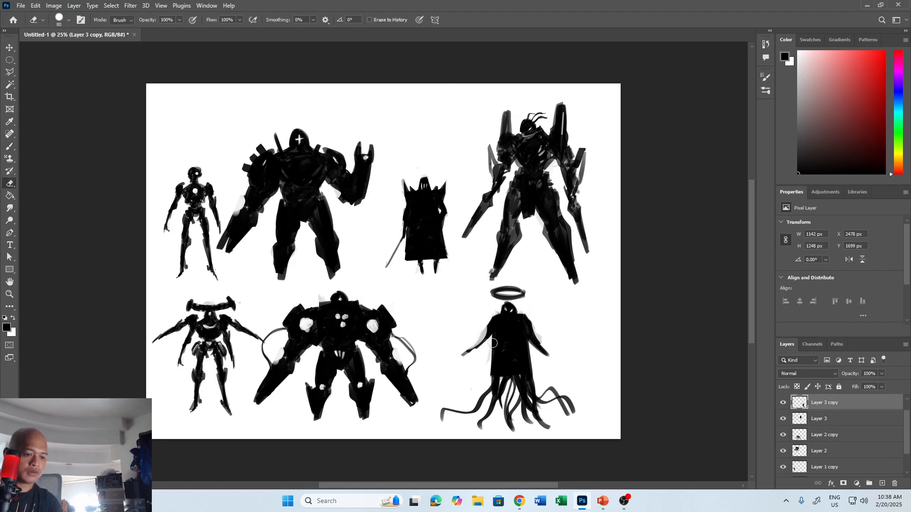
key(b)
drag(494, 334, 464, 361)
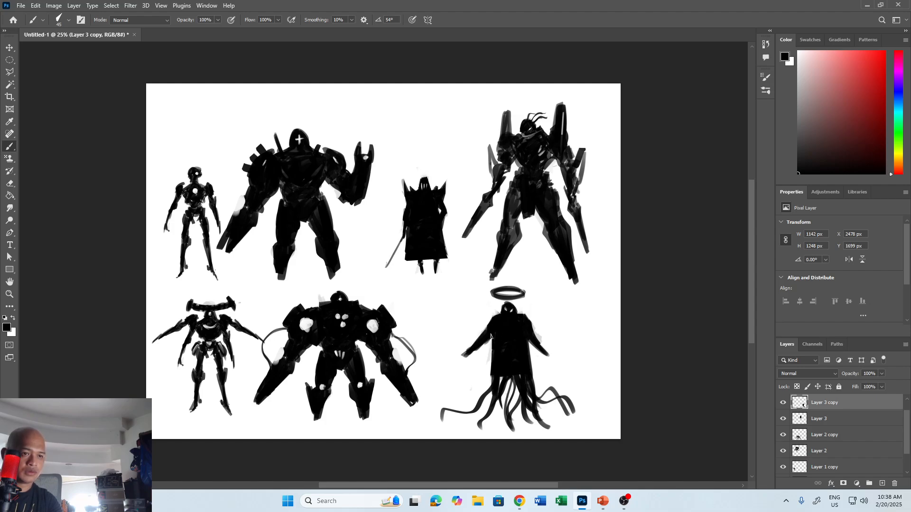
drag(529, 335, 547, 355)
key(e)
key(b)
key(e)
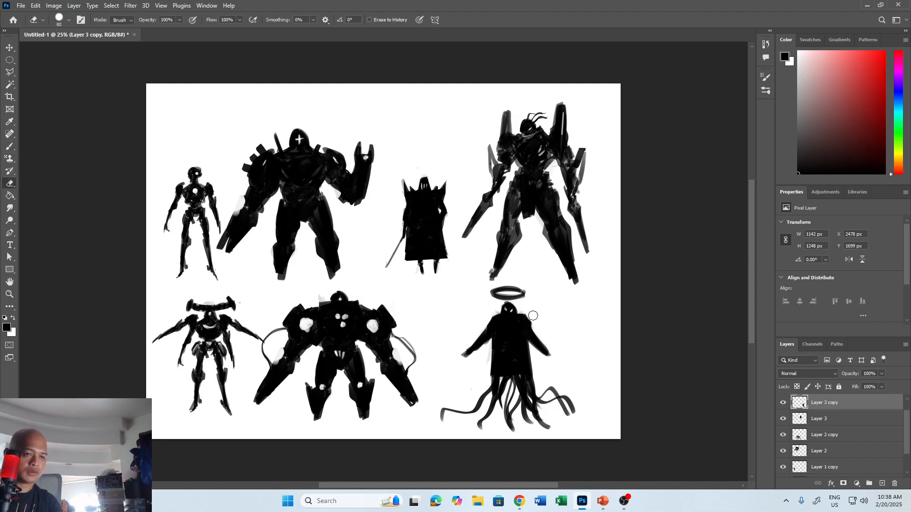
key(b)
Extend both arms of the halo figure with thin black tapering strokes and erase the curled end of one.
mouse_move(496, 340)
mouse_down()
mouse_move(471, 354)
mouse_move(452, 338)
mouse_up()
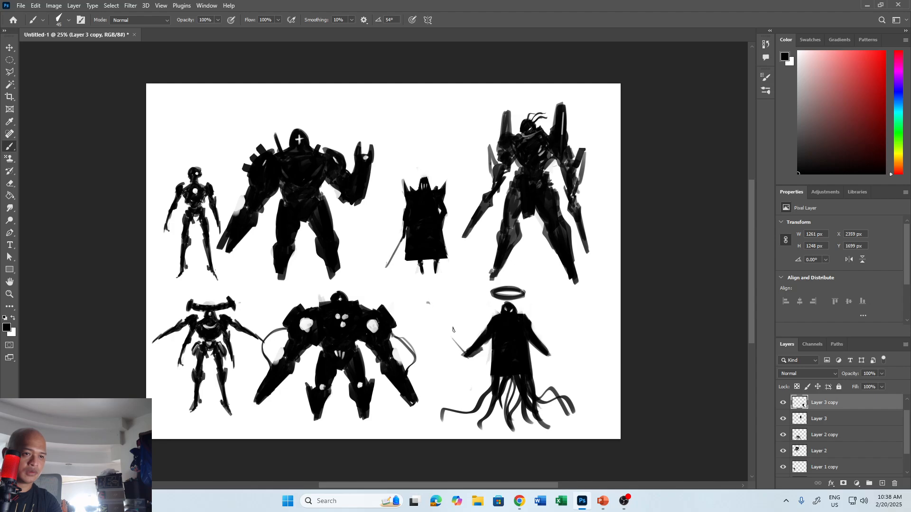
key(ctrl+z)
drag(466, 355, 432, 367)
drag(544, 353, 576, 371)
key(e)
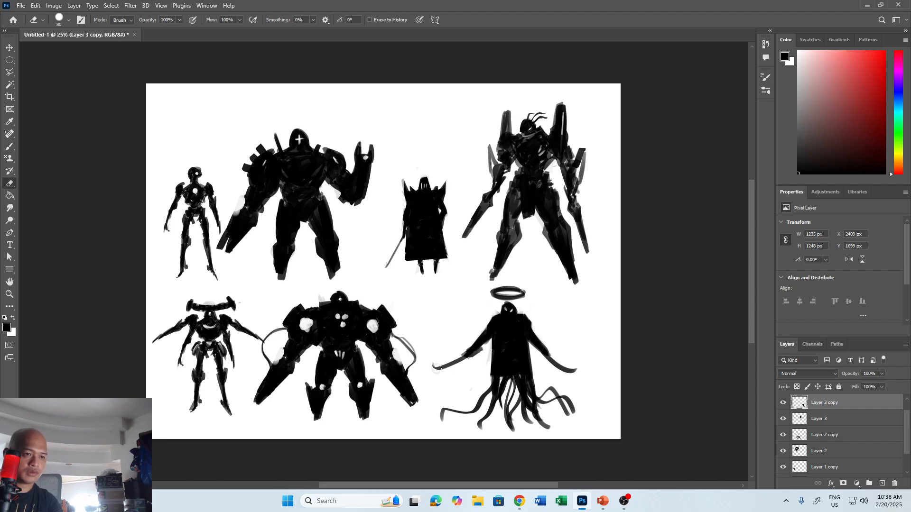
click(435, 368)
key(b)
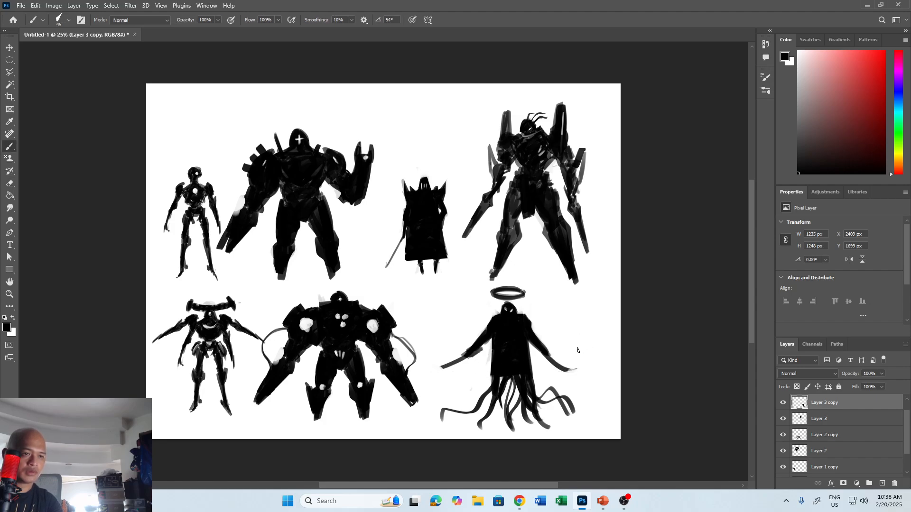
Move the halo figure closer to the bulky copy and scale it down to 76.64%.
key(v)
drag(532, 362, 508, 362)
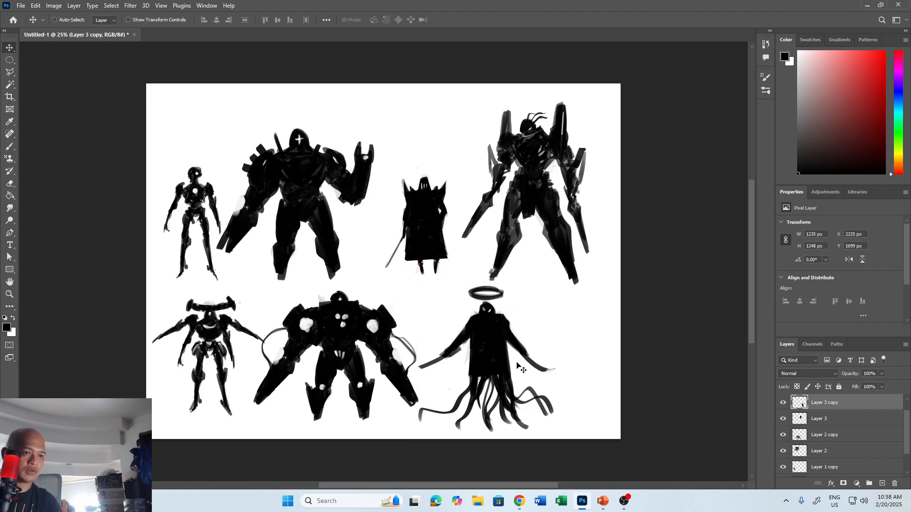
key(ctrl+t)
drag(559, 288, 502, 336)
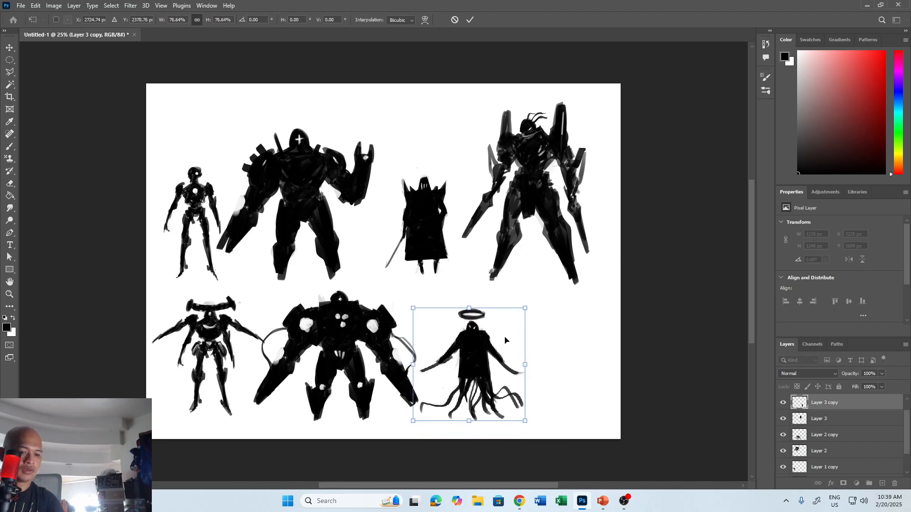
key(Return)
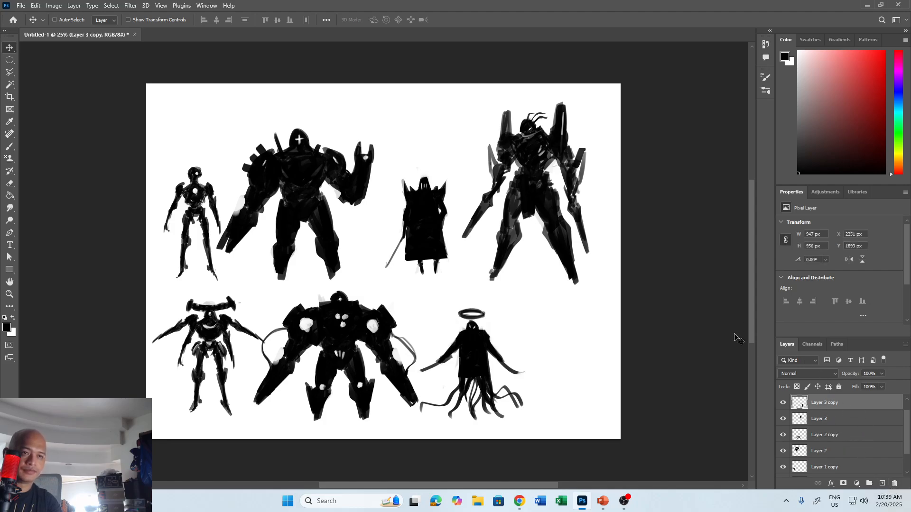
Duplicate the bladed robot on Layer 4, scale the copy to about 771 × 1107 px and place it at the end of the lower row.
right_click(541, 173)
click(565, 177)
drag(819, 403, 882, 483)
drag(558, 220, 593, 368)
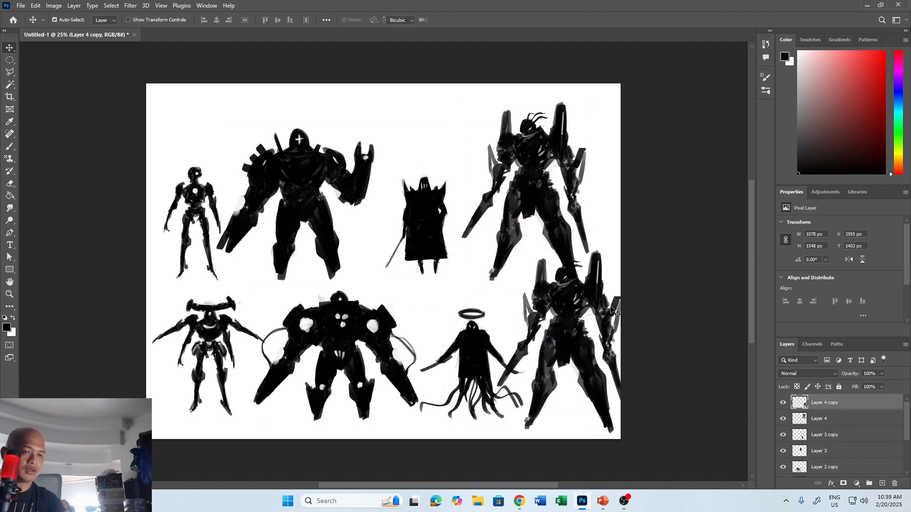
key(ctrl+t)
drag(621, 251, 606, 307)
key(Return)
Erase the tall blades from the Layer 4 copy's shoulders and paint bulky black shoulder armour and thicker arms.
key(b)
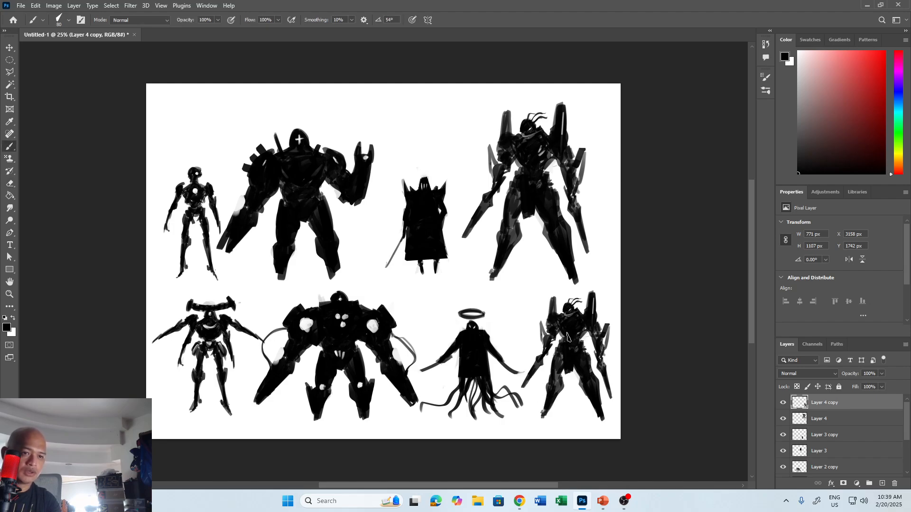
key(e)
mouse_move(596, 303)
mouse_down()
mouse_move(606, 341)
mouse_move(590, 323)
mouse_move(610, 311)
mouse_move(606, 351)
mouse_move(593, 328)
mouse_move(605, 366)
mouse_move(608, 341)
mouse_move(607, 394)
mouse_up()
key(b)
mouse_move(549, 325)
mouse_down()
mouse_move(550, 299)
mouse_move(541, 312)
mouse_move(548, 334)
mouse_move(554, 314)
mouse_move(540, 322)
mouse_move(544, 343)
mouse_move(553, 340)
mouse_move(535, 365)
mouse_up()
Paint small white stripes across both forearms of the Layer 4 copy with a smaller brush.
key(bracketleft)
key(bracketleft)
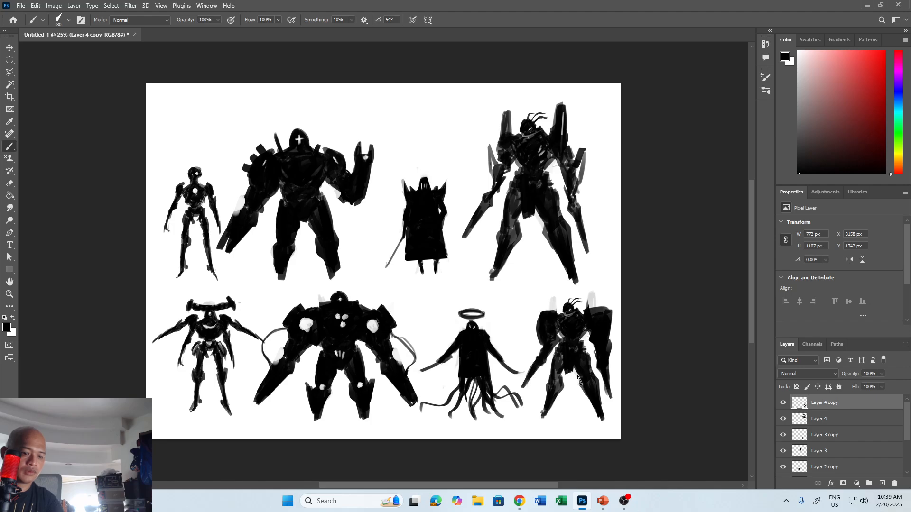
key(x)
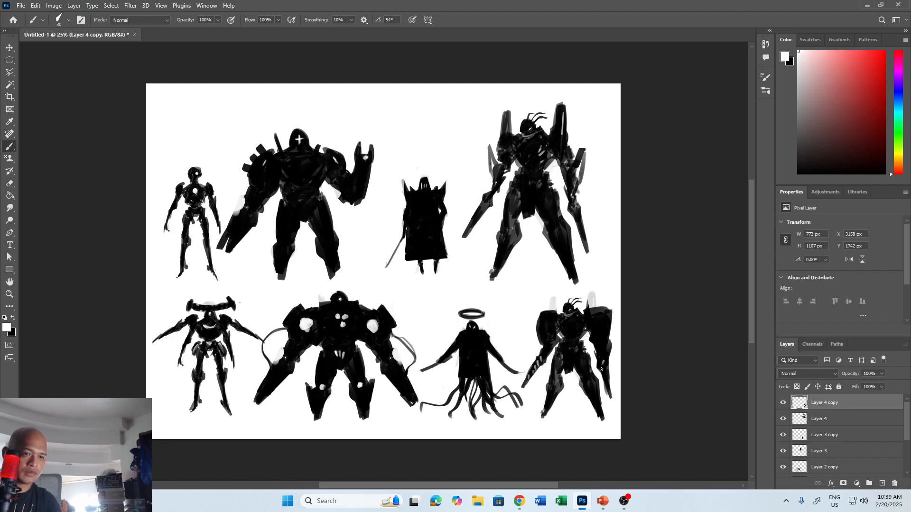
key(x)
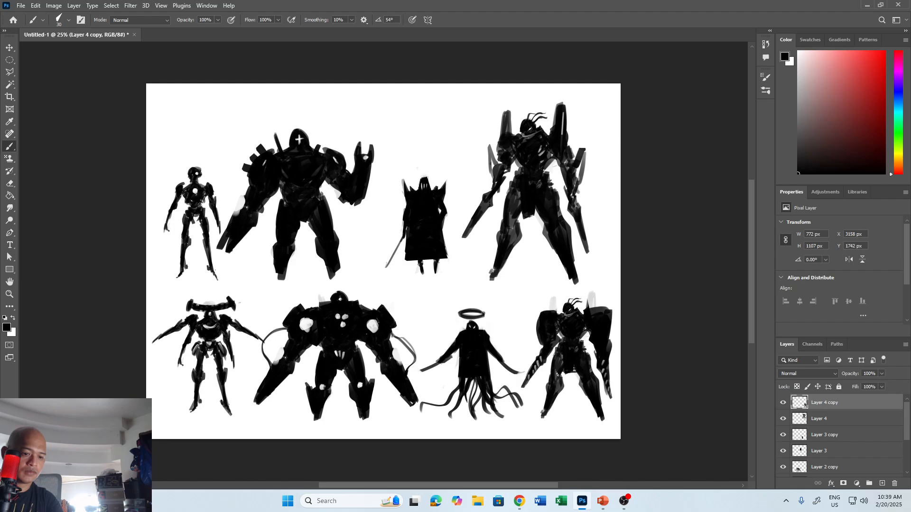
Paint a flared black skirt around the hips and thighs of the Layer 4 copy with a larger brush.
key(bracketright)
key(bracketright)
key(bracketright)
key(bracketright)
mouse_move(551, 376)
mouse_down()
mouse_move(573, 341)
mouse_move(583, 362)
mouse_move(581, 348)
mouse_move(590, 358)
mouse_move(582, 380)
mouse_up()
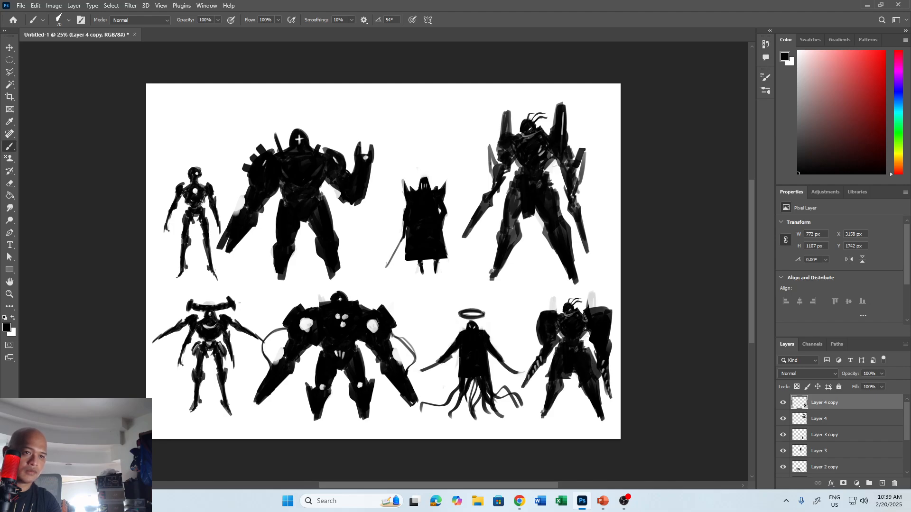
Paint a round white core on the chest of the Layer 4 copy.
key(x)
drag(575, 326, 568, 329)
key(x)
Erase the thin antennae from the Layer 4 copy's head and paint a tall black crest above it.
key(e)
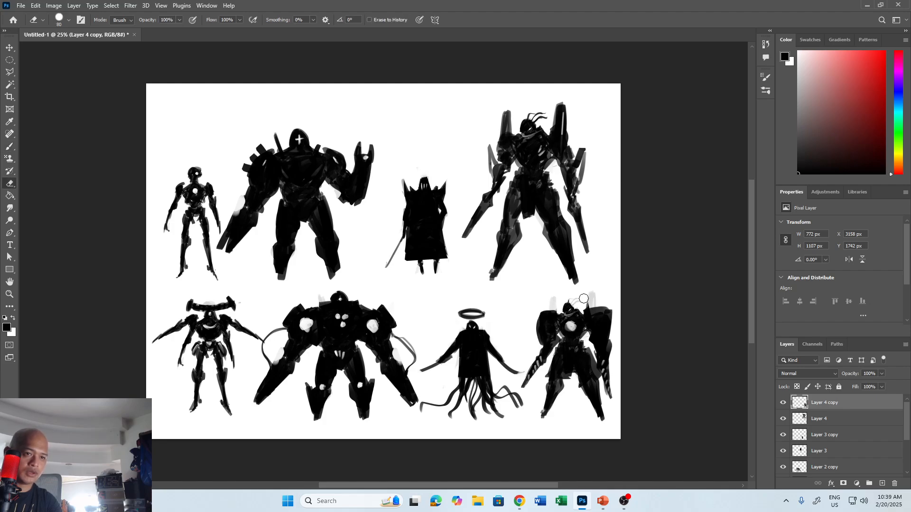
key(b)
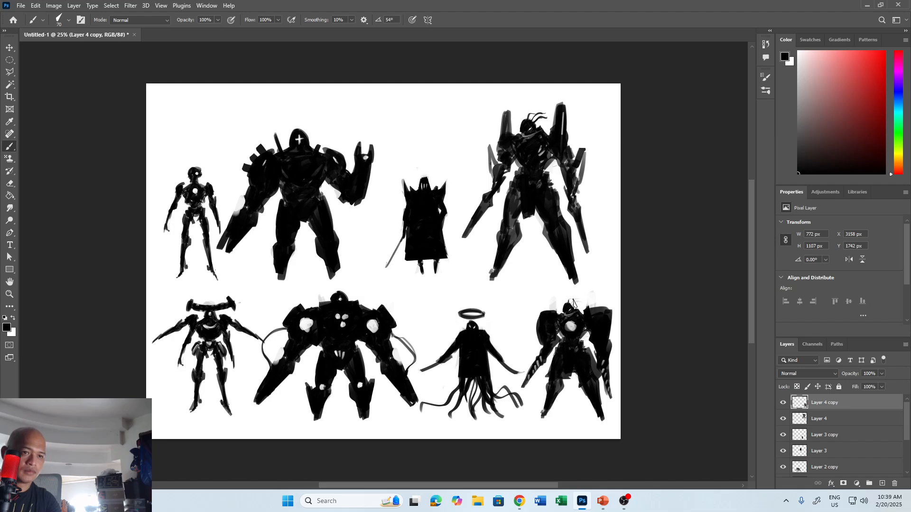
drag(562, 285, 569, 303)
key(e)
Reshape the Layer 4 copy's shoulders, lower legs and outer forearm with black strokes, and add small white marks to that forearm.
key(b)
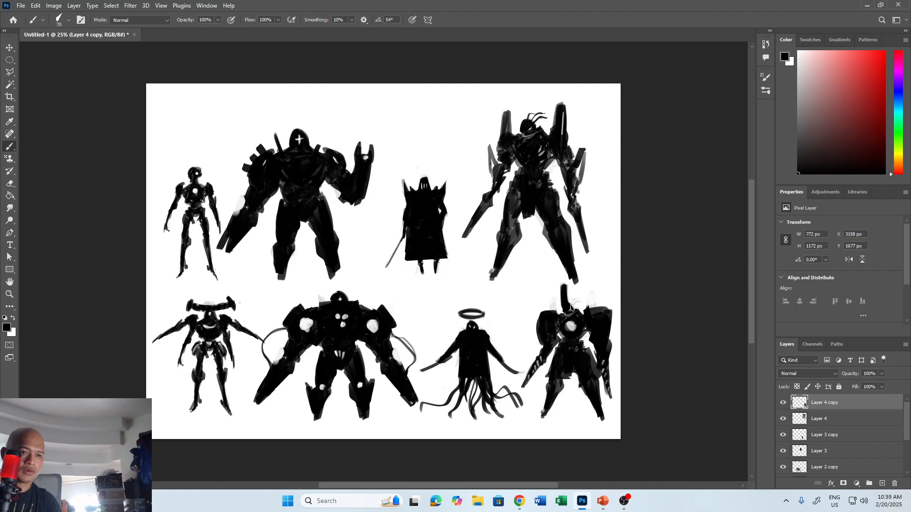
mouse_move(578, 313)
mouse_down()
mouse_move(602, 304)
mouse_move(607, 318)
mouse_up()
mouse_move(552, 319)
mouse_down()
mouse_move(545, 308)
mouse_move(554, 314)
mouse_up()
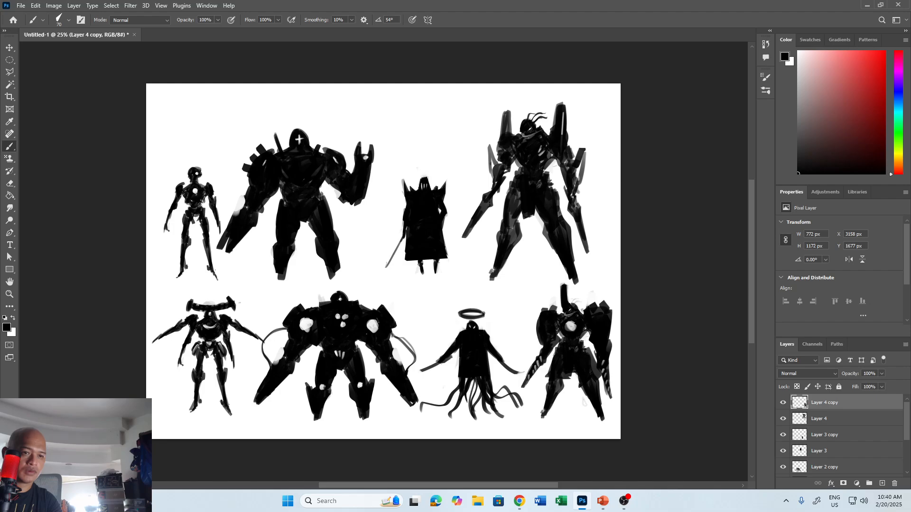
mouse_move(556, 403)
mouse_down()
mouse_move(559, 392)
mouse_move(585, 395)
mouse_move(591, 407)
mouse_move(609, 393)
mouse_move(597, 369)
mouse_move(612, 349)
mouse_move(611, 408)
mouse_move(612, 396)
mouse_up()
key(e)
key(b)
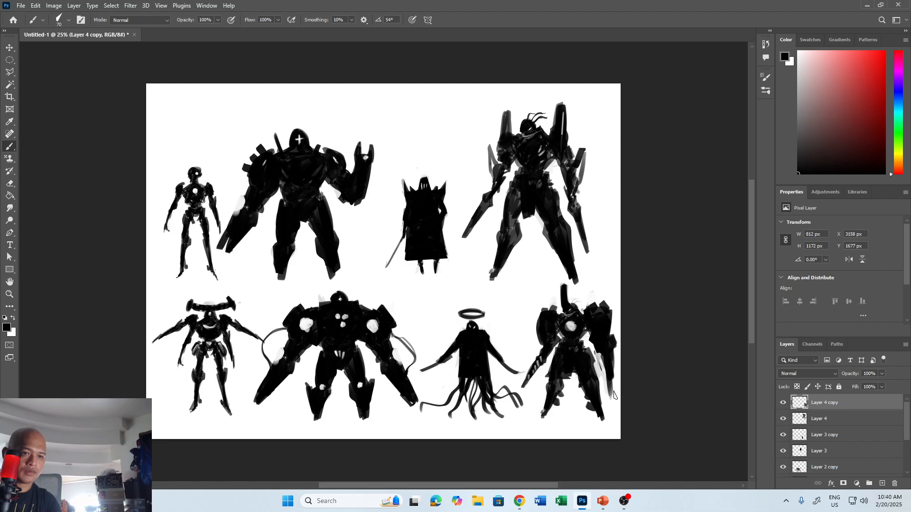
key(x)
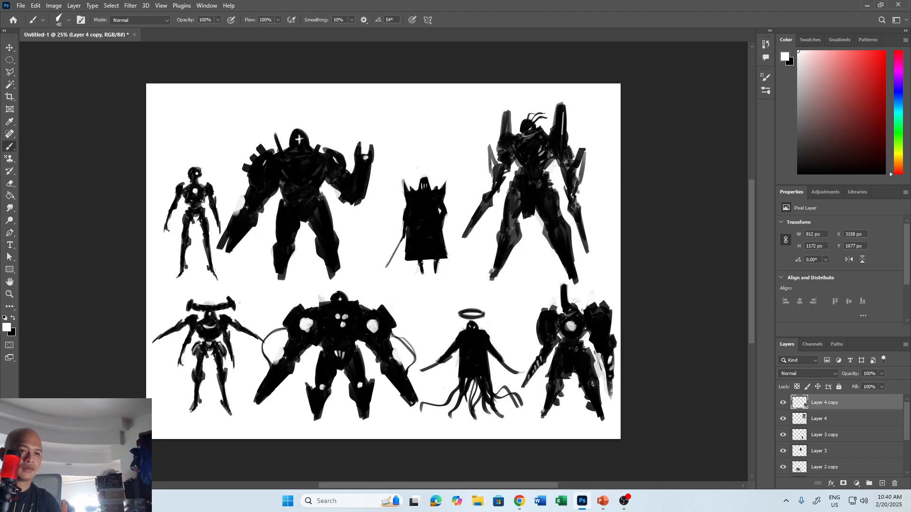
Scale the Layer 4 copy up to about 841 × 1214 px.
key(ctrl+t)
drag(520, 274, 516, 269)
key(Return)
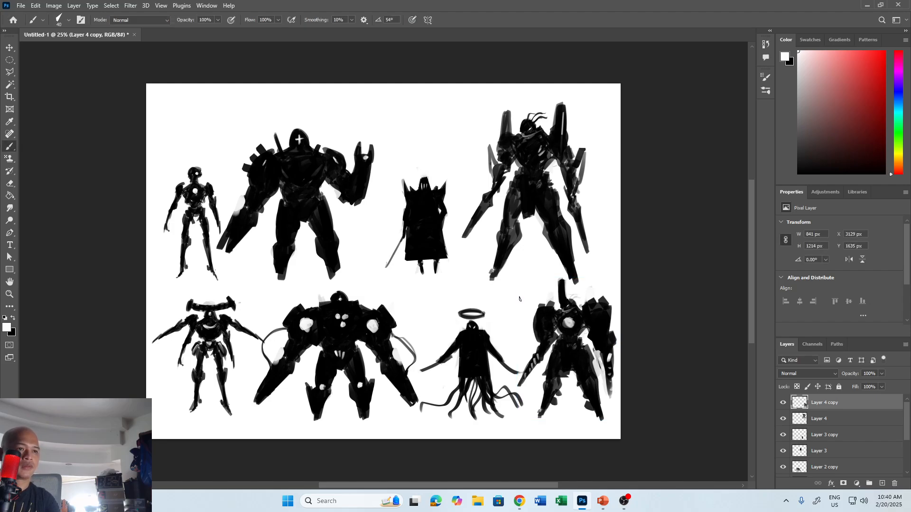
drag(527, 277, 571, 279)
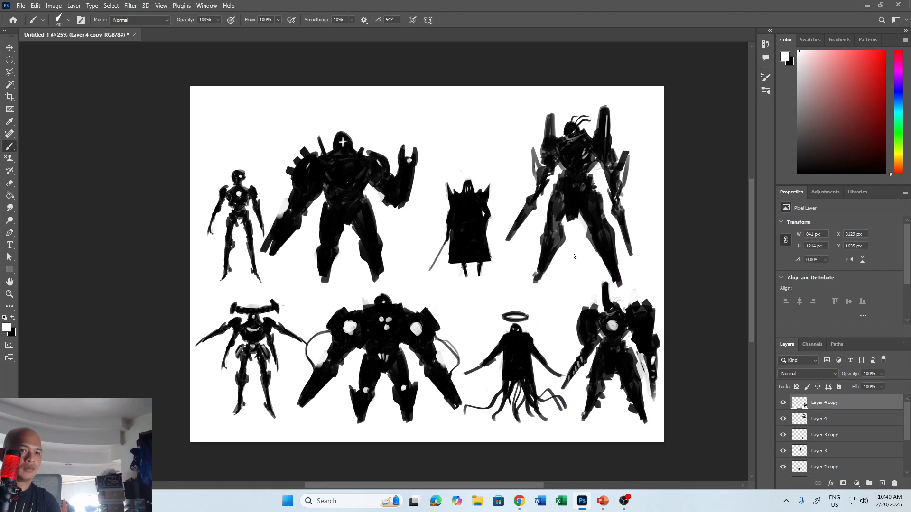
key(v)
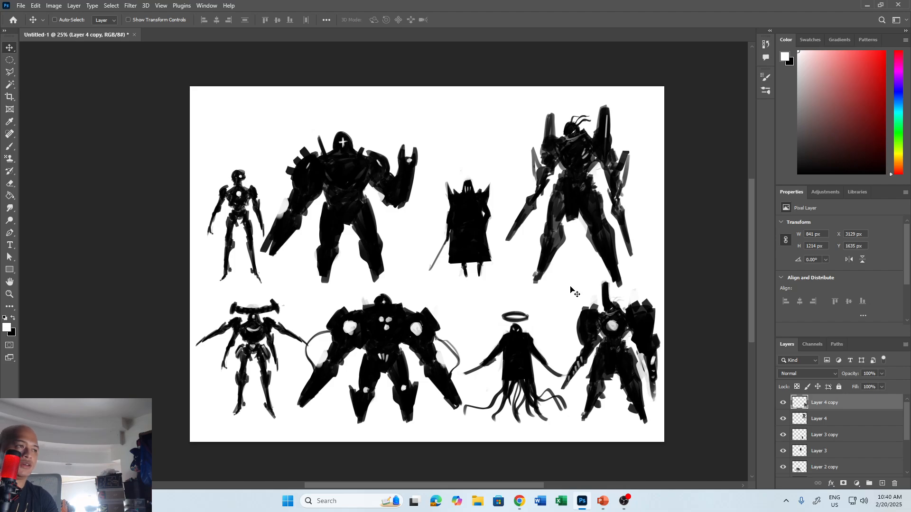
key(b)
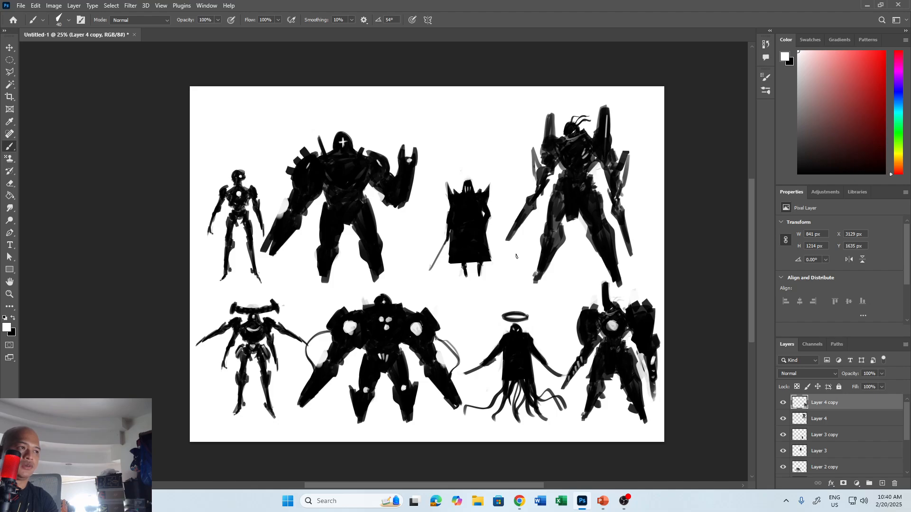
scroll(515, 256, right, 2)
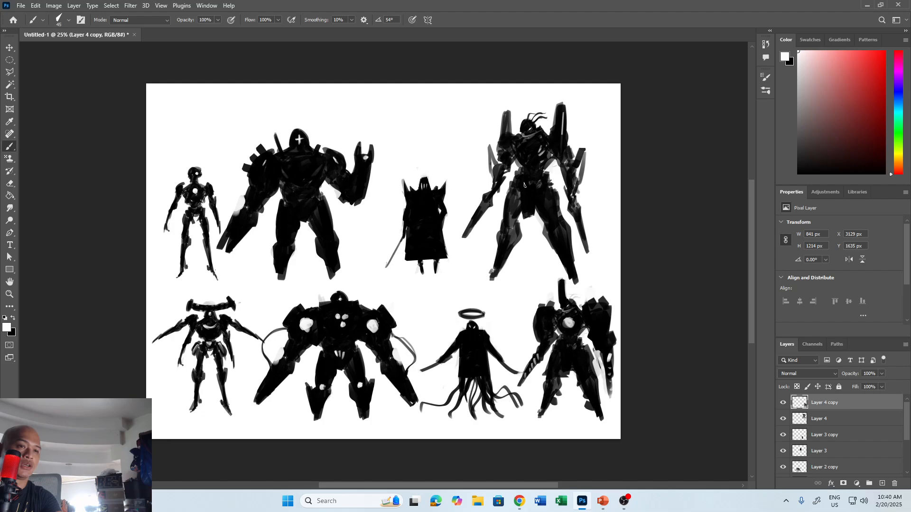
Fill out the upper-row bladed robot's thighs and waist with a larger black brush while Layer 4 copy is active.
key(x)
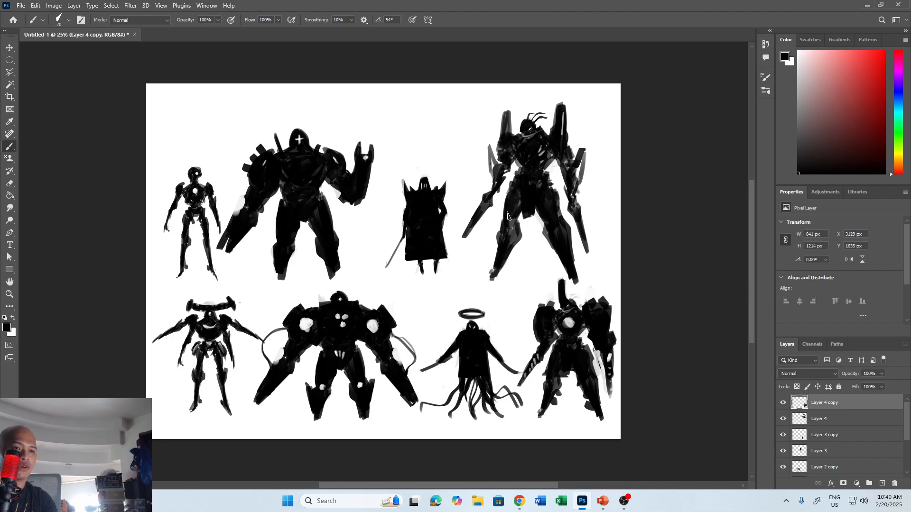
drag(510, 219, 511, 247)
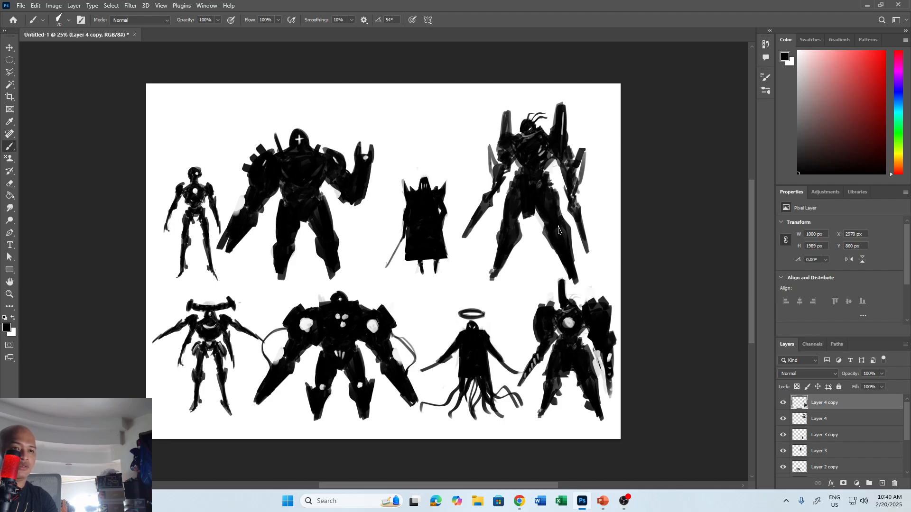
drag(540, 183, 549, 186)
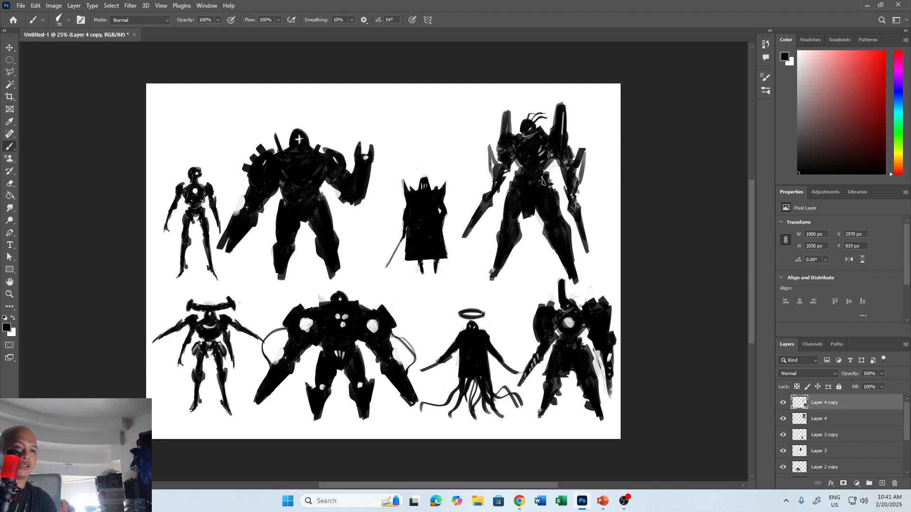
Zoom to 33.3% and hide the interface panels to review both rows of silhouettes.
key(z)
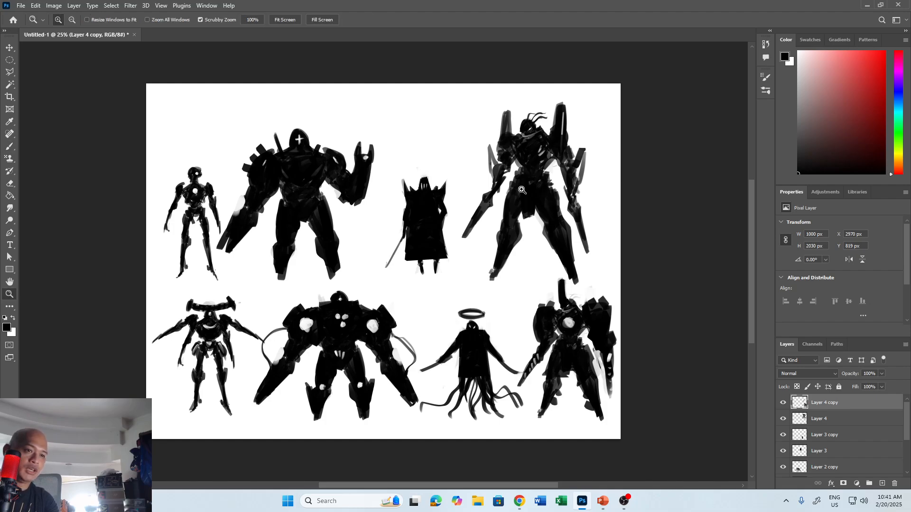
click(546, 176)
key(Tab)
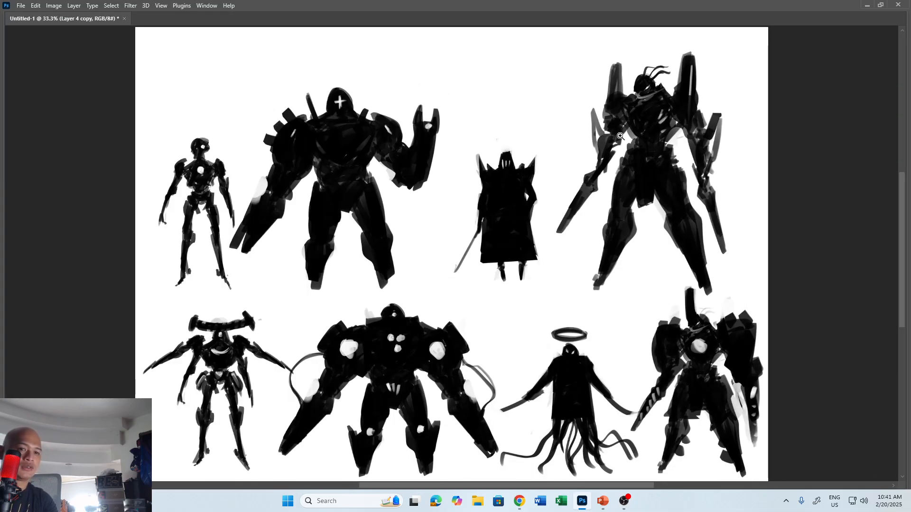
drag(498, 241, 506, 230)
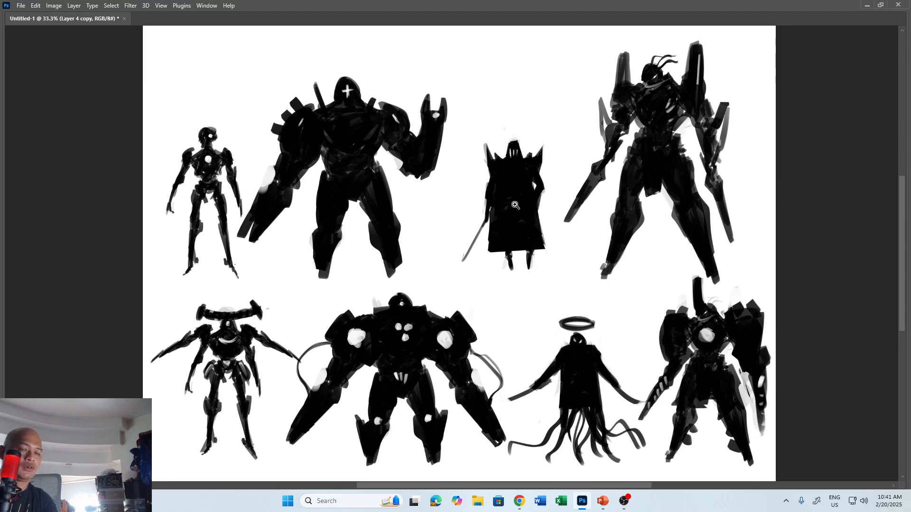